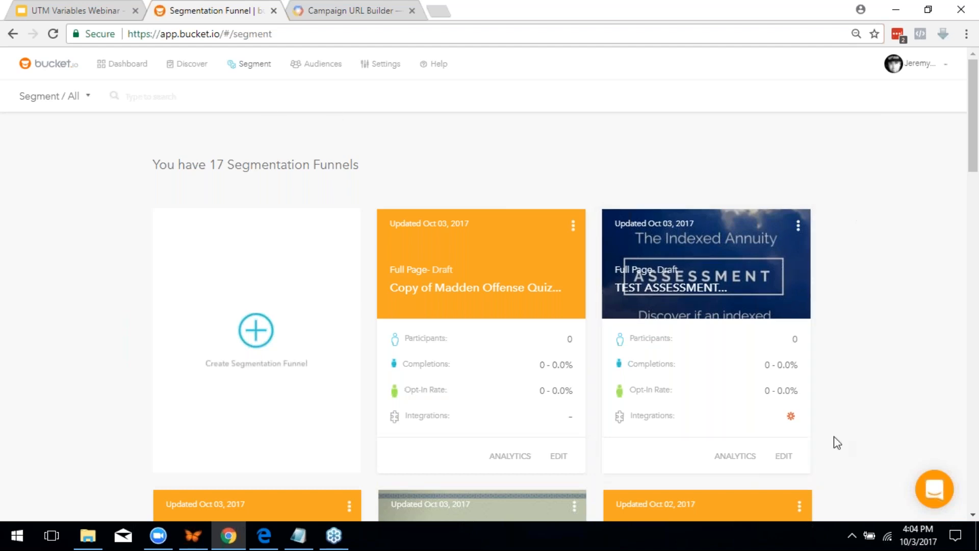
# Edit the TEST ASSESSMENT funnel, go to its Configure settings and expand the left sidebar
pyautogui.click(786, 455)
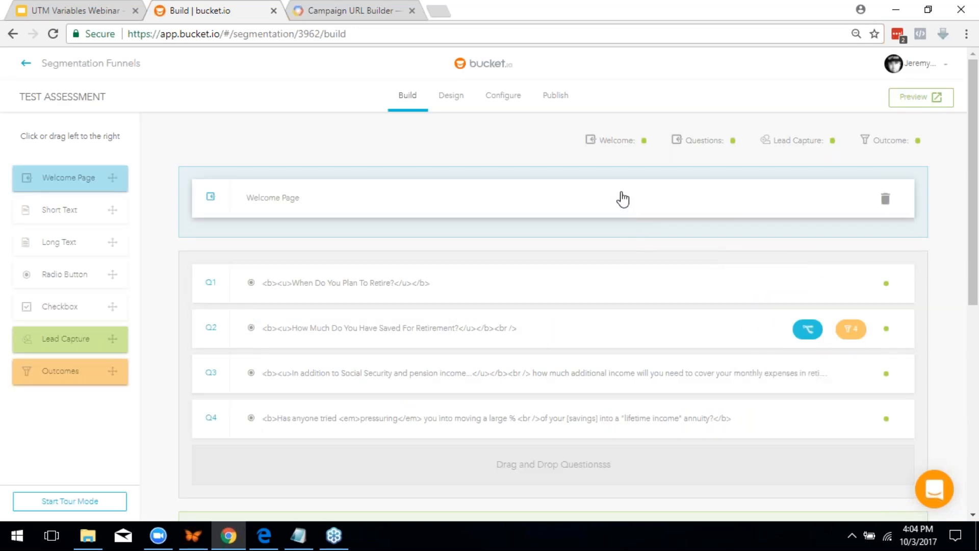
pyautogui.click(516, 100)
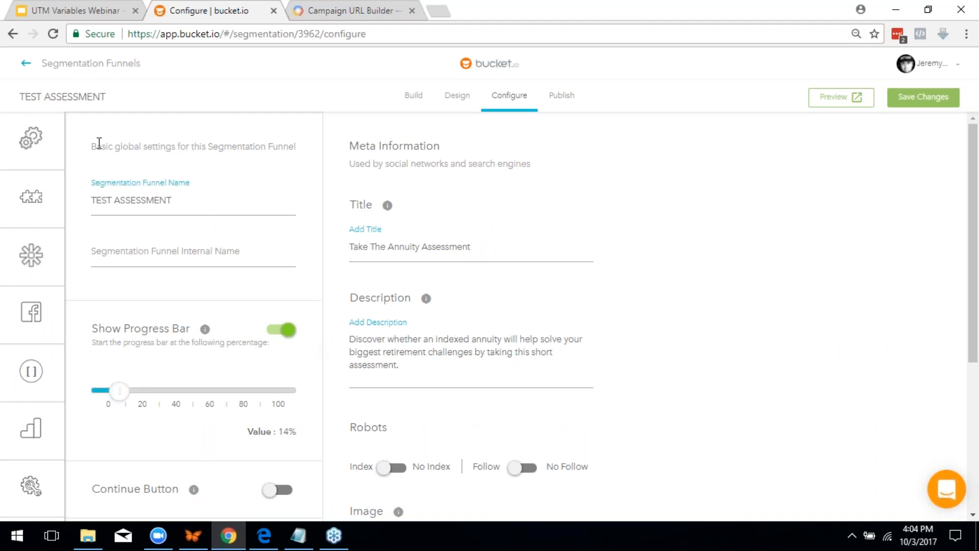
pyautogui.moveTo(25, 318)
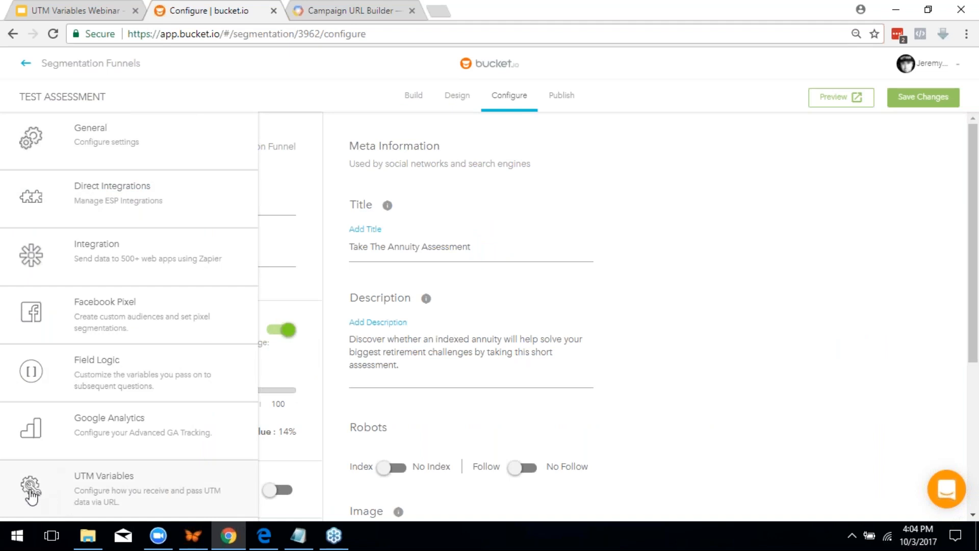
# Show the UTM Variables settings with Pass UTM Variables switched on
pyautogui.click(168, 500)
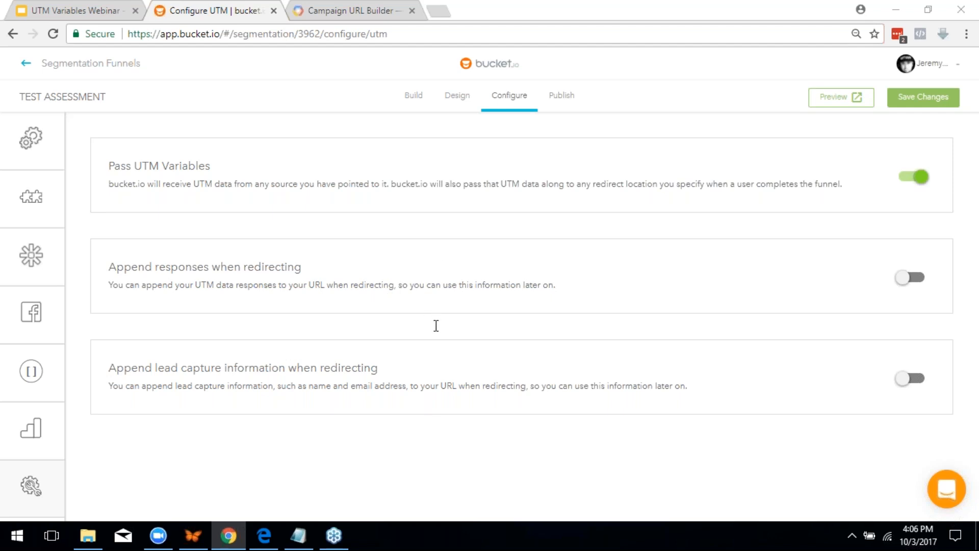
# Switch to the Campaign URL Builder tab and go back to the 'url builder' search results
pyautogui.click(365, 8)
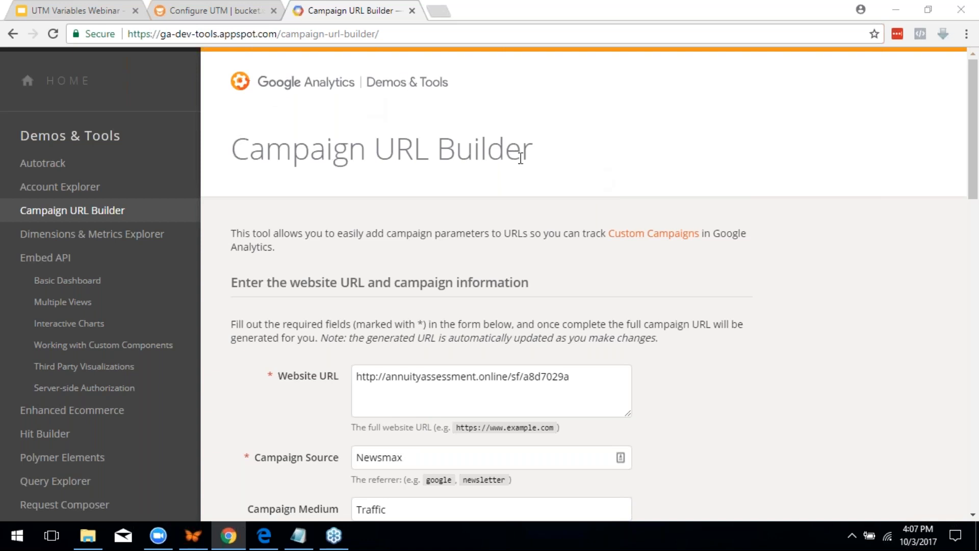
pyautogui.click(7, 35)
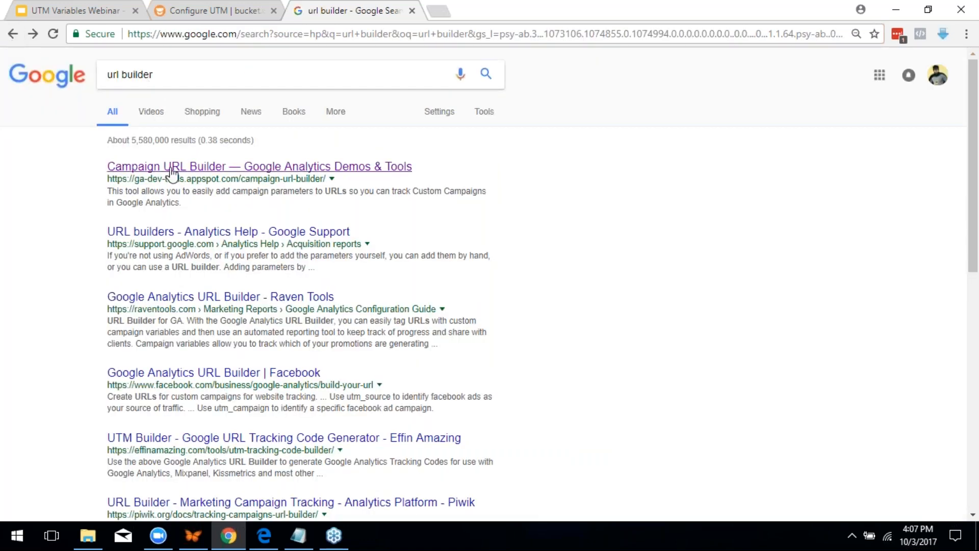
# Open the Campaign URL Builder result showing source Newsmax and medium Traffic
pyautogui.click(202, 170)
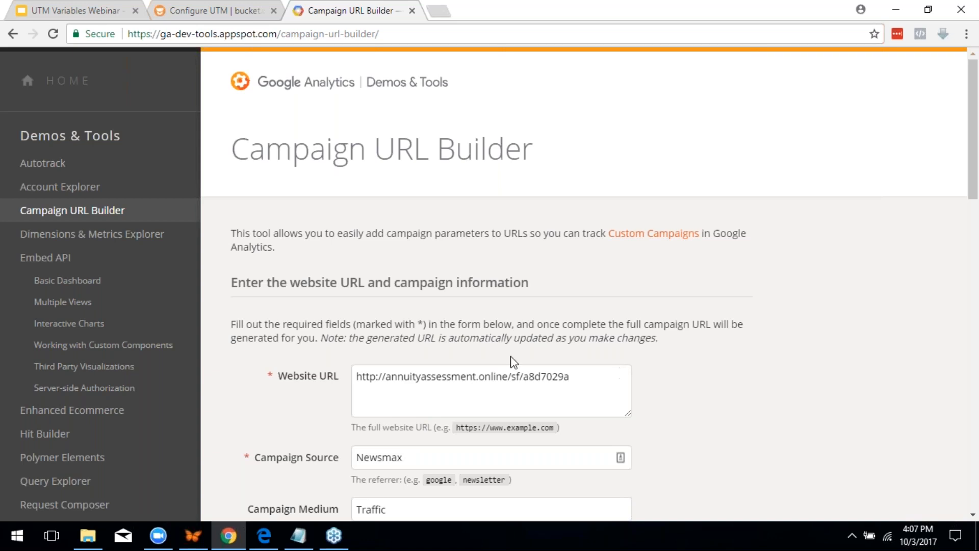
pyautogui.scroll(-1, 514, 361)
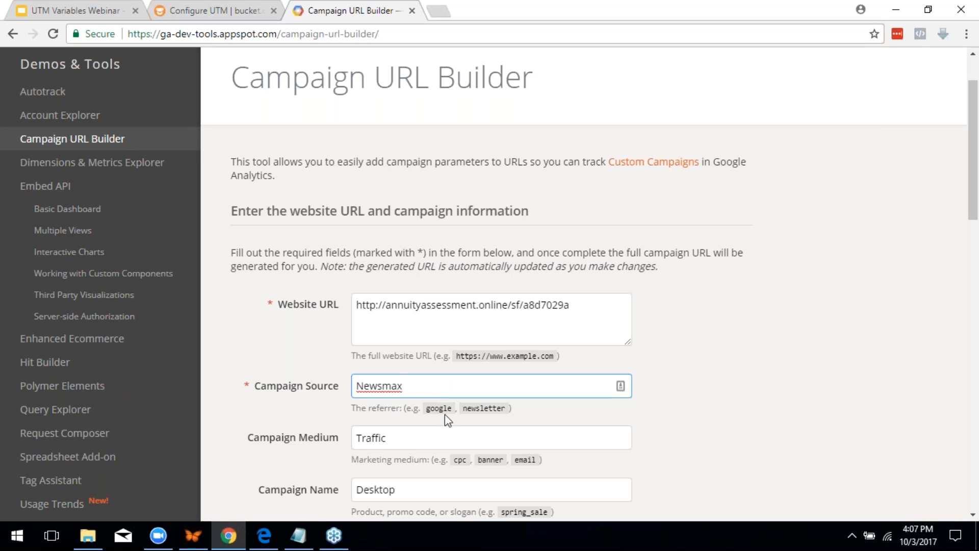
pyautogui.scroll(-3, 445, 414)
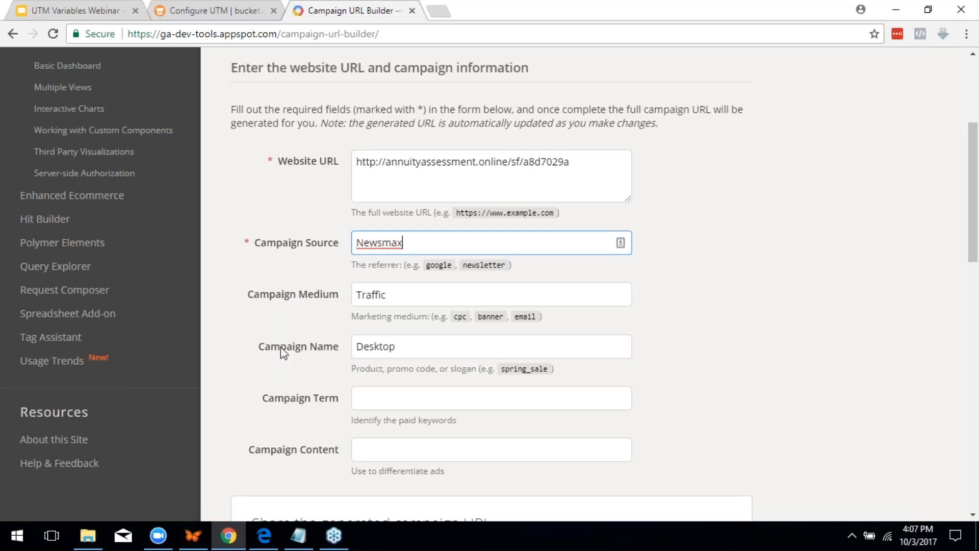
# Step through Campaign Name (Desktop), Content and Term fields down to the generated URL
pyautogui.click(412, 344)
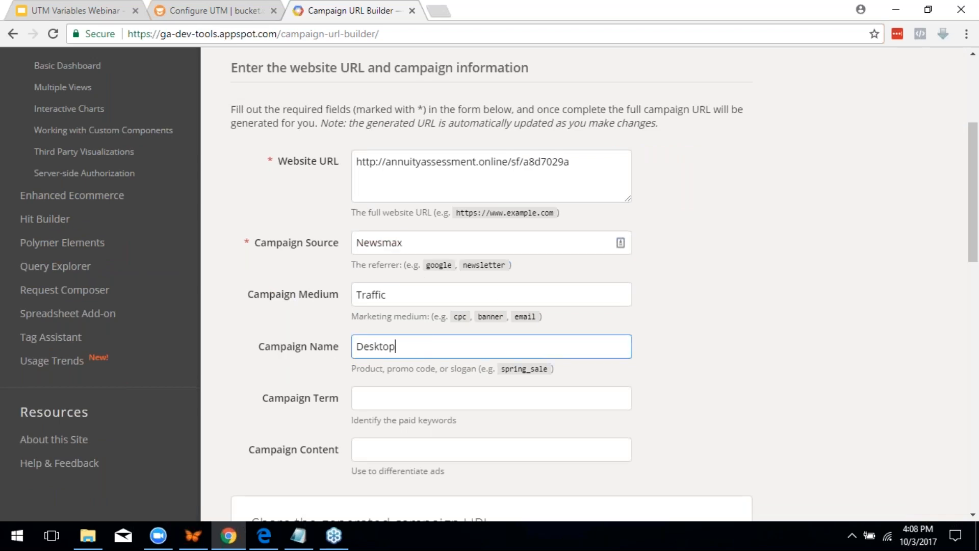
pyautogui.scroll(-1, 529, 332)
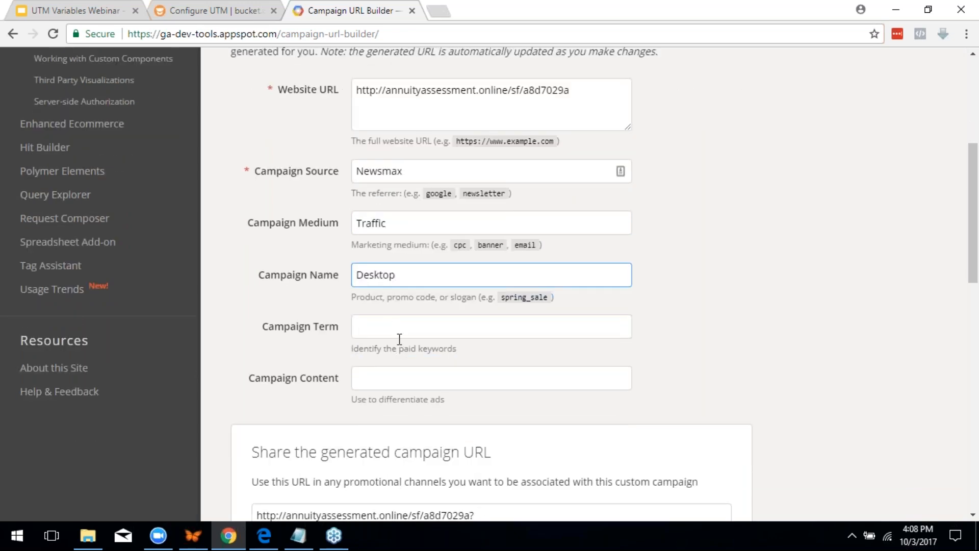
pyautogui.click(396, 381)
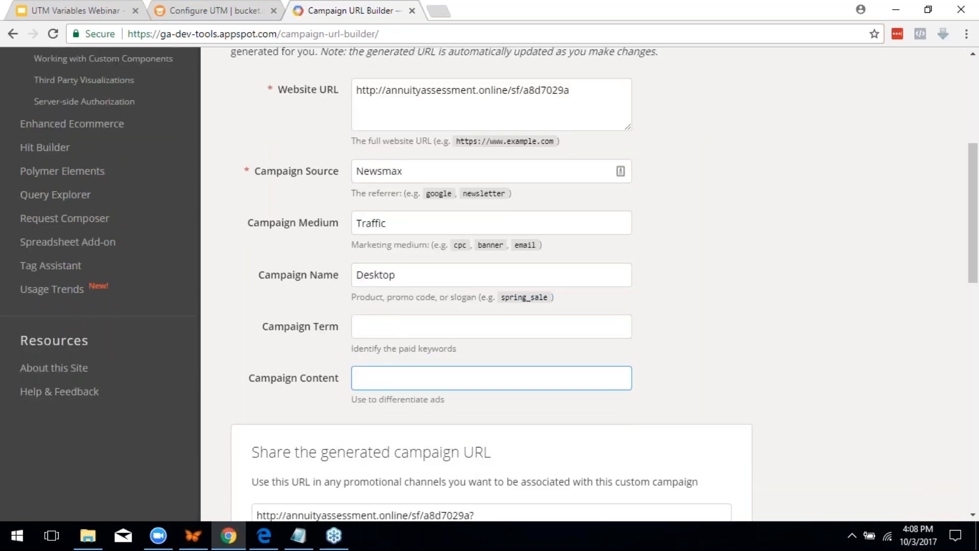
pyautogui.click(396, 325)
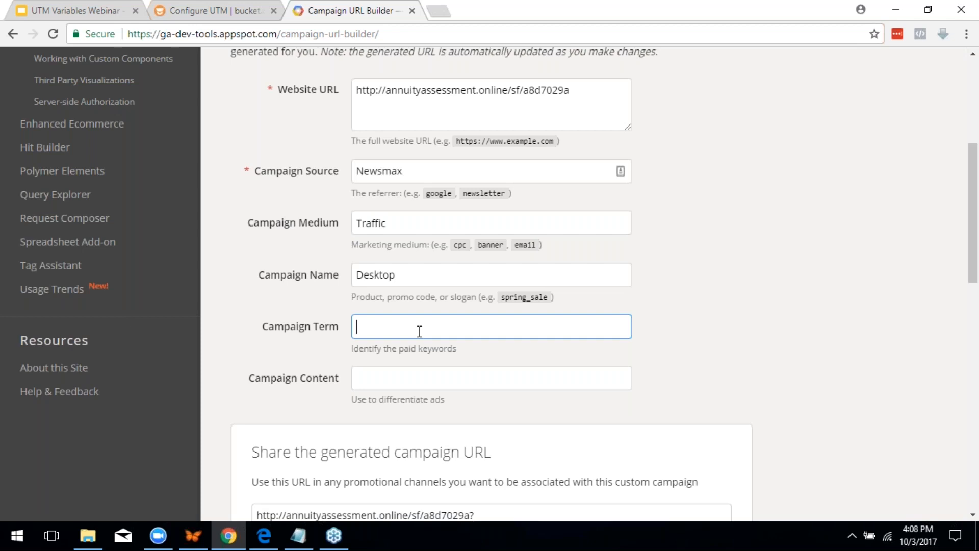
pyautogui.scroll(-3, 419, 331)
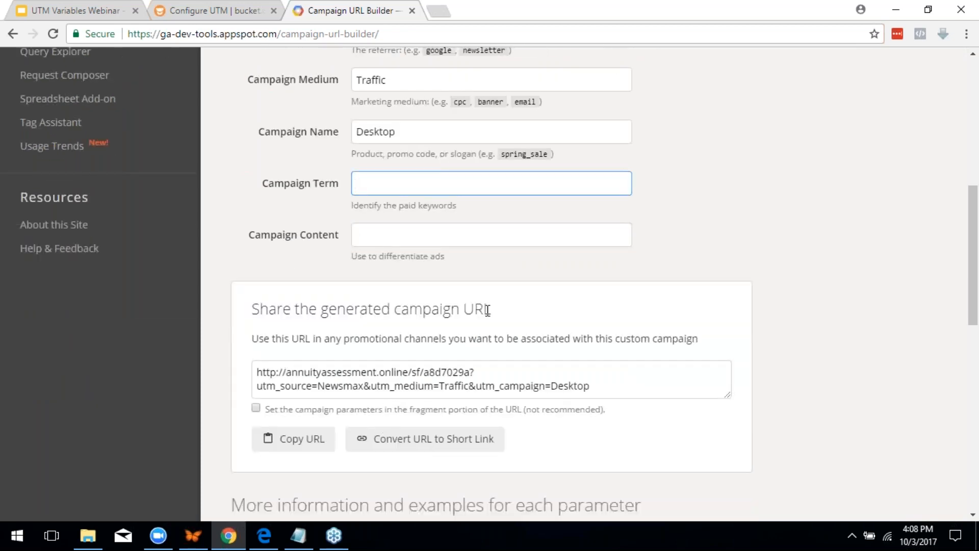
pyautogui.scroll(3, 488, 310)
pyautogui.scroll(-4, 485, 357)
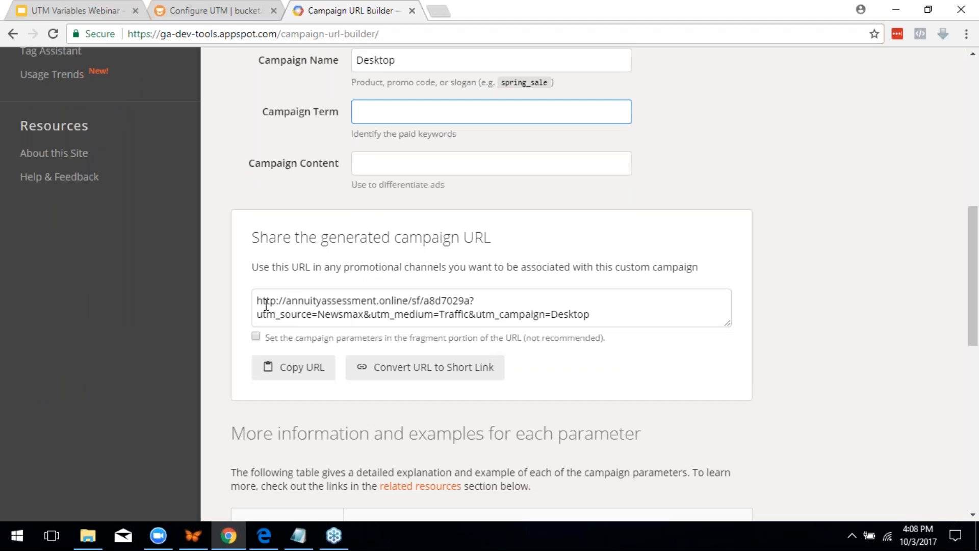
# Highlight the generated URL, its ? and the UTM parameters, then return to bucket.io UTM settings
pyautogui.moveTo(601, 319); pyautogui.dragTo(257, 301)
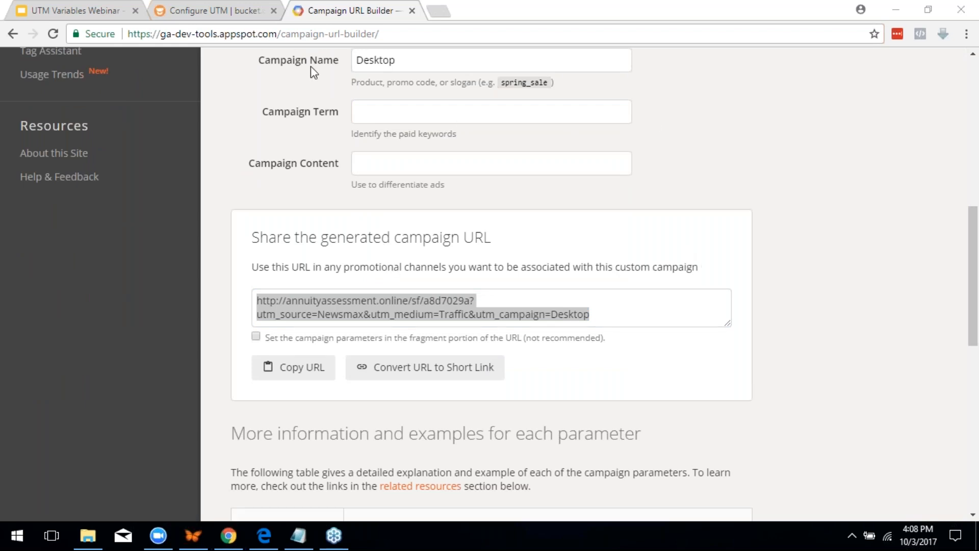
pyautogui.click(587, 325)
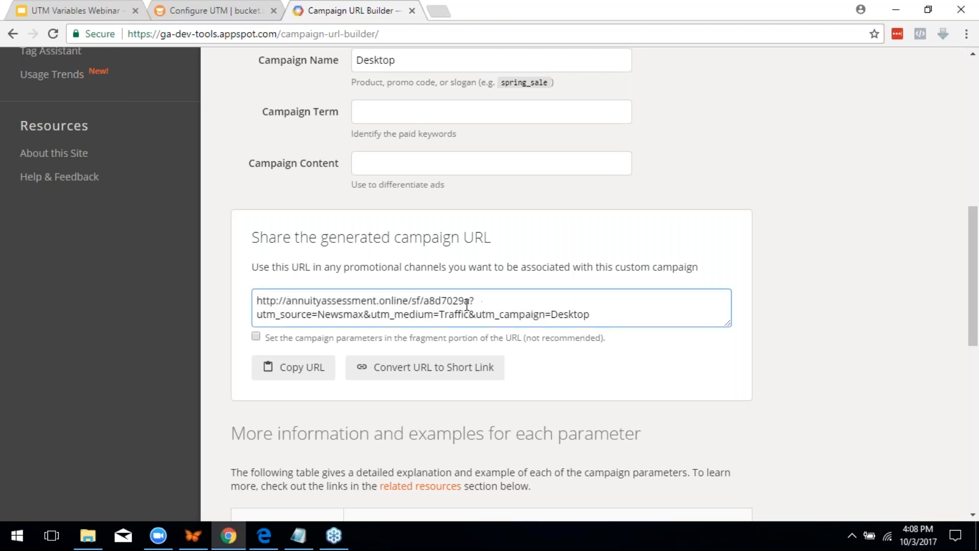
pyautogui.moveTo(474, 301); pyautogui.dragTo(469, 301)
pyautogui.click(466, 301)
pyautogui.moveTo(471, 300); pyautogui.dragTo(481, 314)
pyautogui.click(378, 323)
pyautogui.click(146, 6)
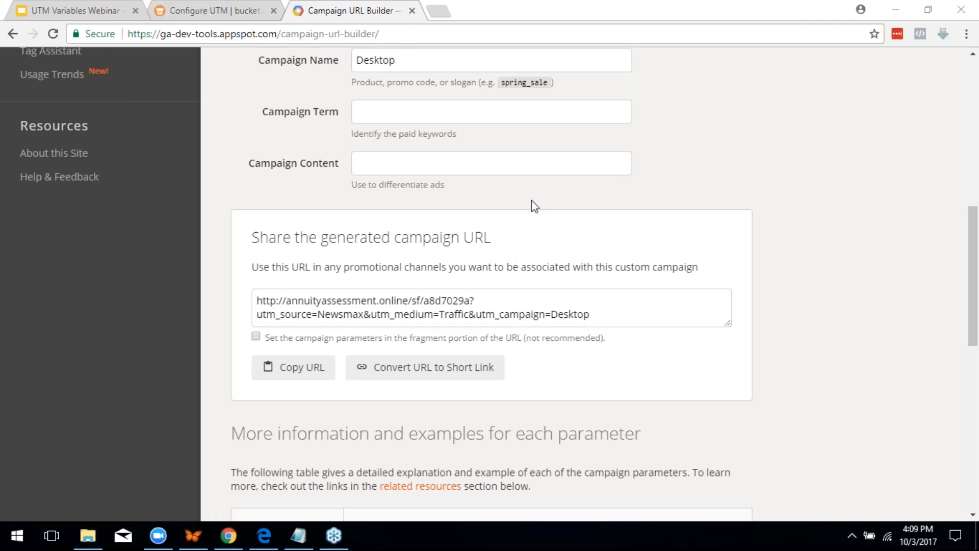
pyautogui.click(168, 10)
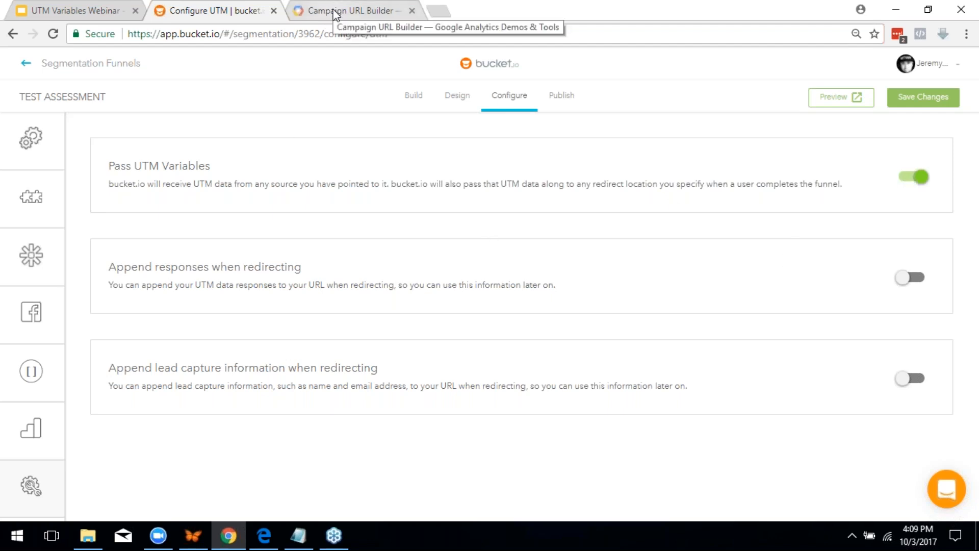
# Show the 'Turning on UTM variables inside bucket.io' slide, then return to the URL builder
pyautogui.click(66, 2)
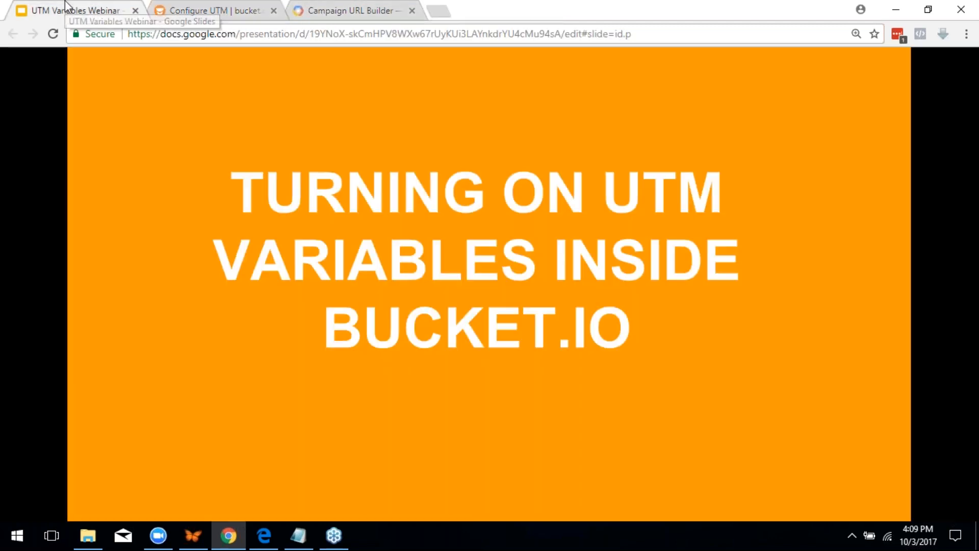
pyautogui.click(359, 9)
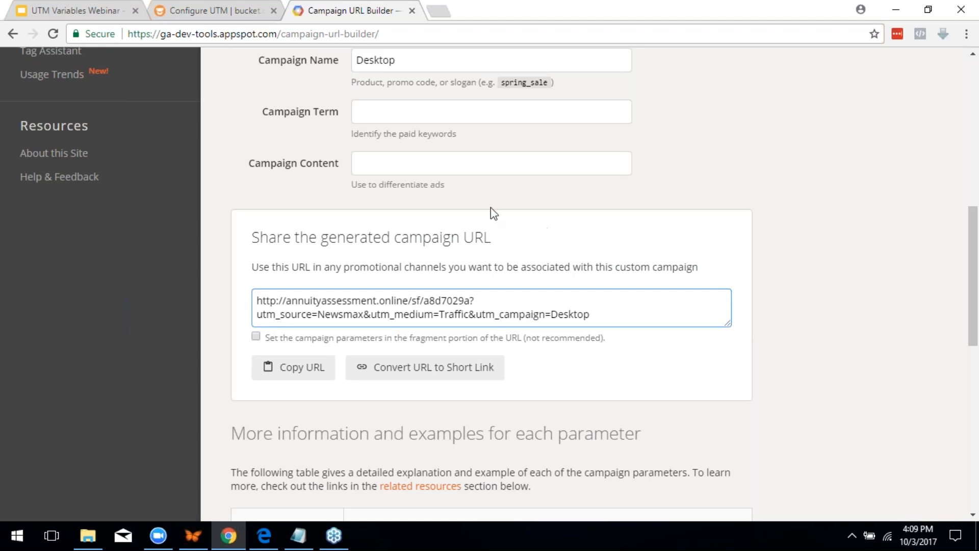
# Copy the generated campaign URL and load it in a new browser tab
pyautogui.hotkey('alt', 'Tab')
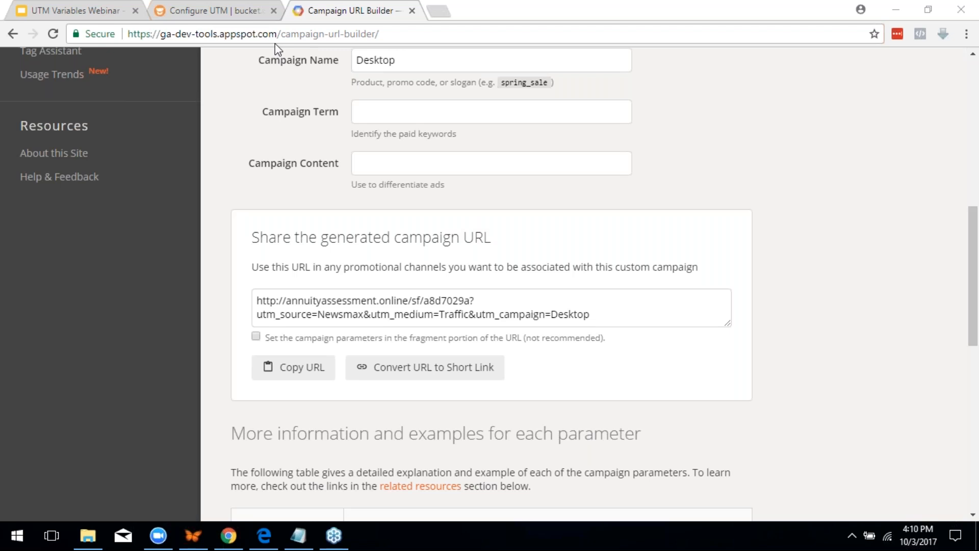
pyautogui.moveTo(616, 318); pyautogui.dragTo(257, 301)
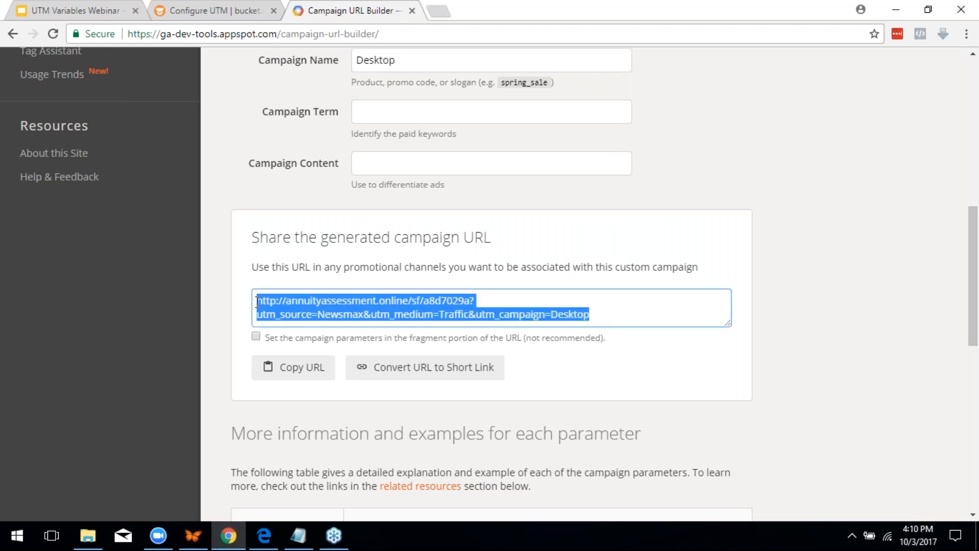
pyautogui.rightClick(274, 305)
pyautogui.click(298, 317)
pyautogui.click(439, 11)
pyautogui.hotkey('ctrl', 'v')
pyautogui.press('Return')
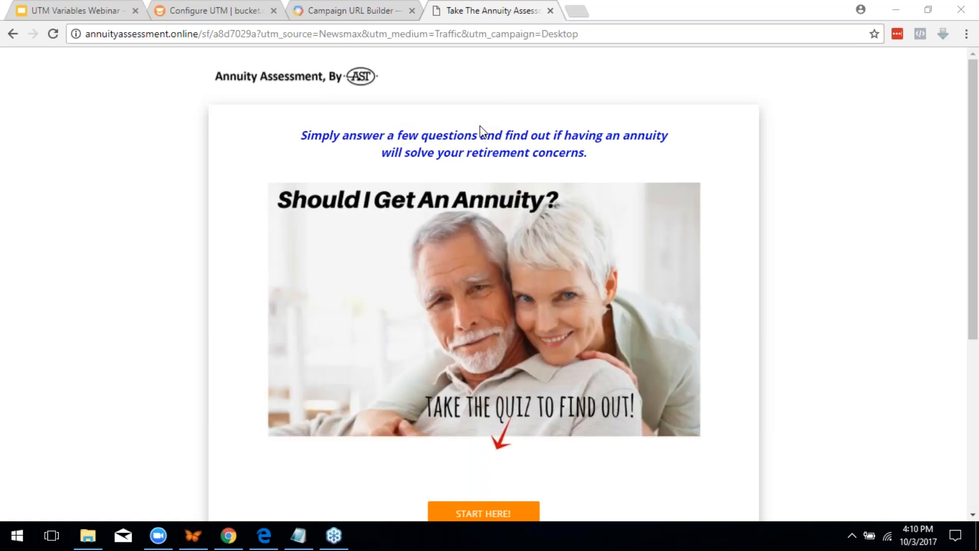
# Scroll through the Annuity Assessment page loaded with utm_source=Newsmax, utm_medium=Traffic, utm_campaign=Desktop
pyautogui.scroll(-3, 486, 143)
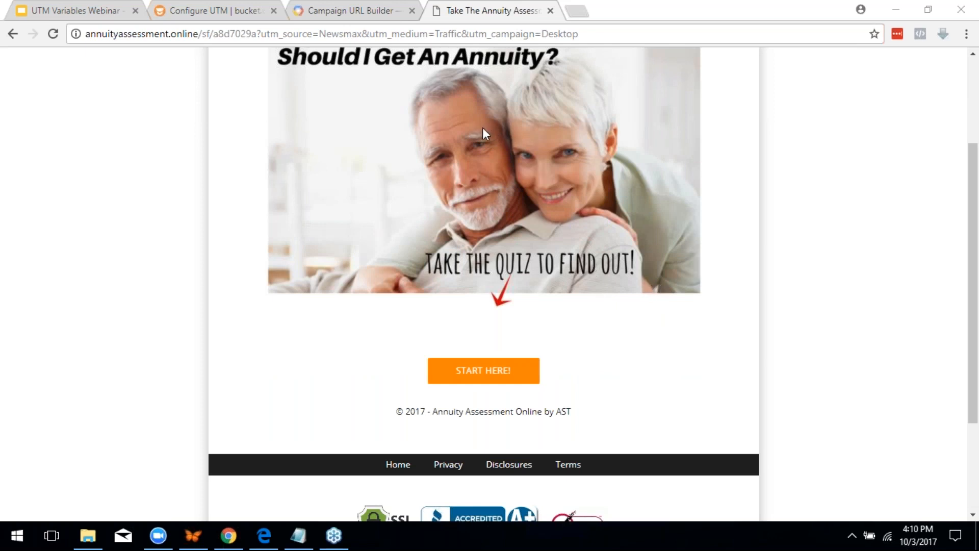
pyautogui.scroll(3, 512, 149)
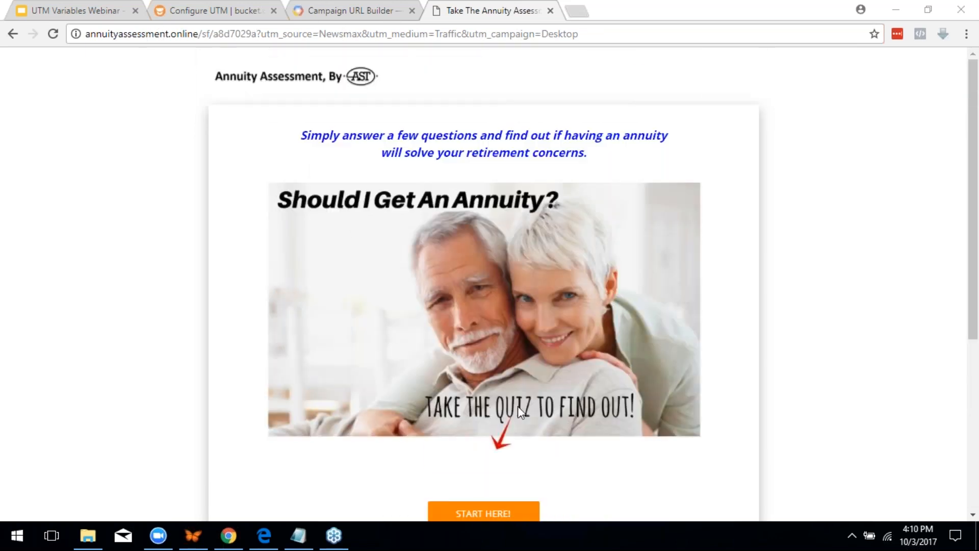
# Start the quiz and answer 5-10 Years, a savings option, $1001 to $2500 and Not yet
pyautogui.scroll(-2, 518, 406)
pyautogui.click(498, 442)
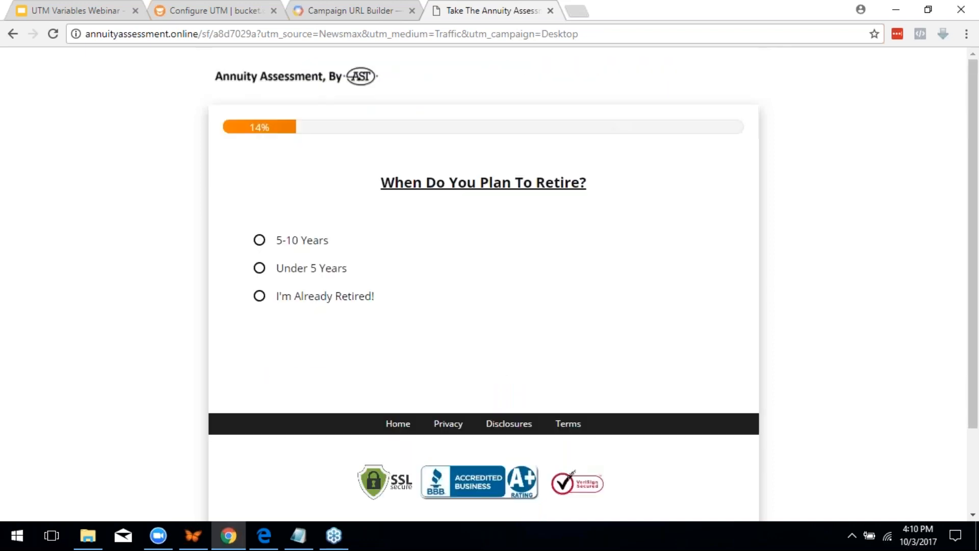
pyautogui.click(289, 246)
pyautogui.click(305, 280)
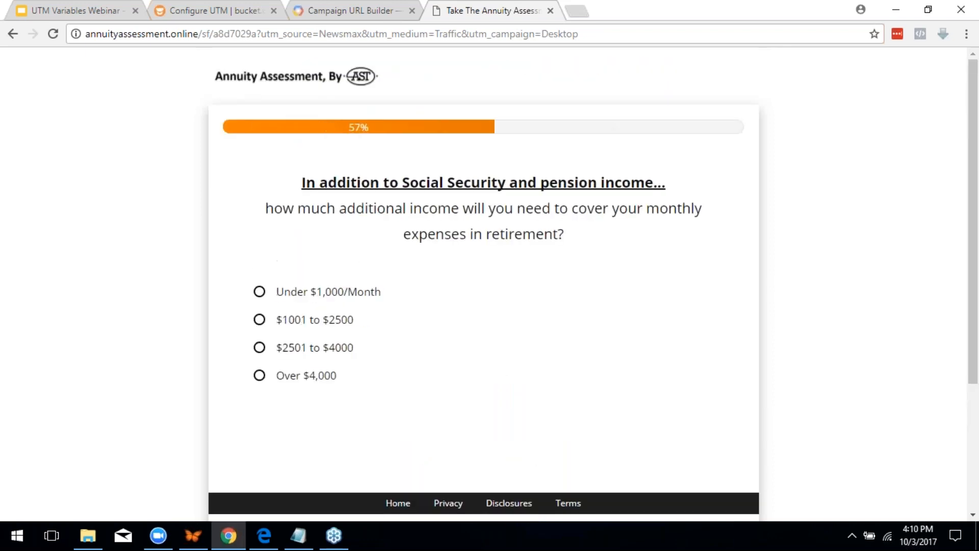
pyautogui.click(306, 321)
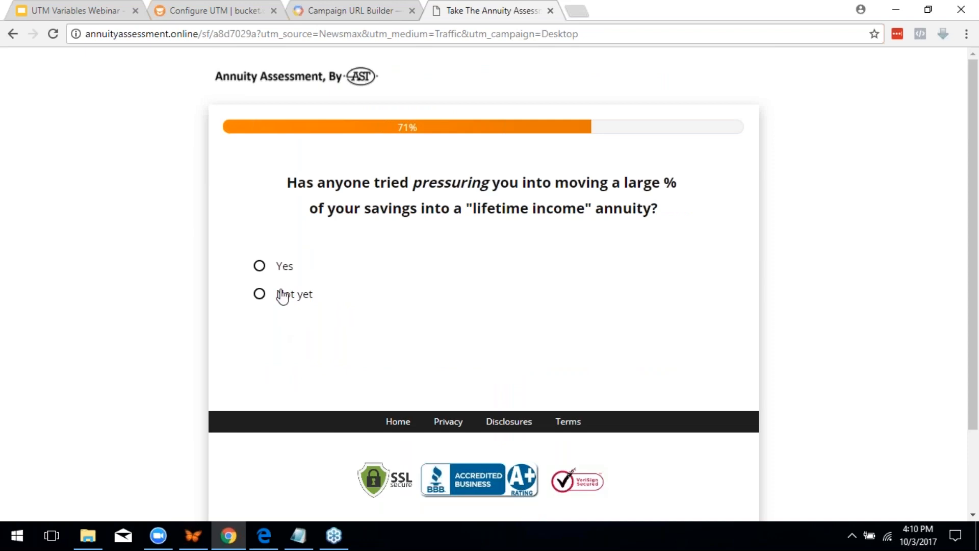
pyautogui.click(280, 293)
pyautogui.scroll(-2, 452, 271)
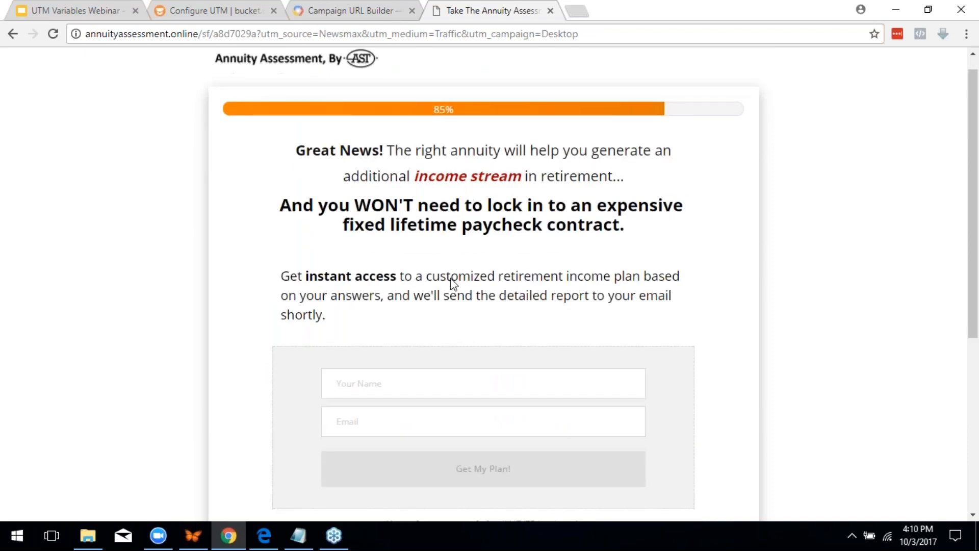
pyautogui.click(395, 328)
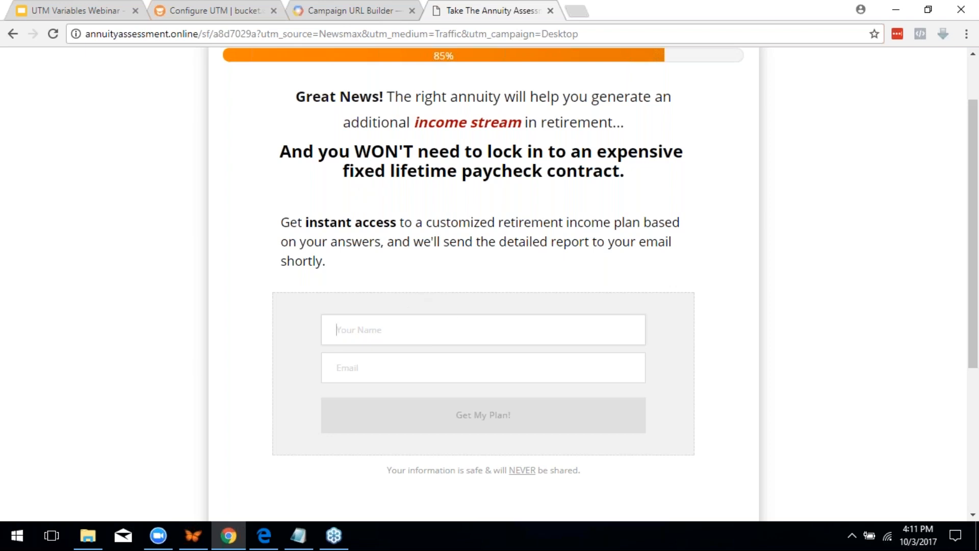
# Enter a test name and a test email address, then submit with Get My Plan!
pyautogui.write('jere,y')
pyautogui.press('BackSpace')
pyautogui.press('BackSpace')
pyautogui.write('my')
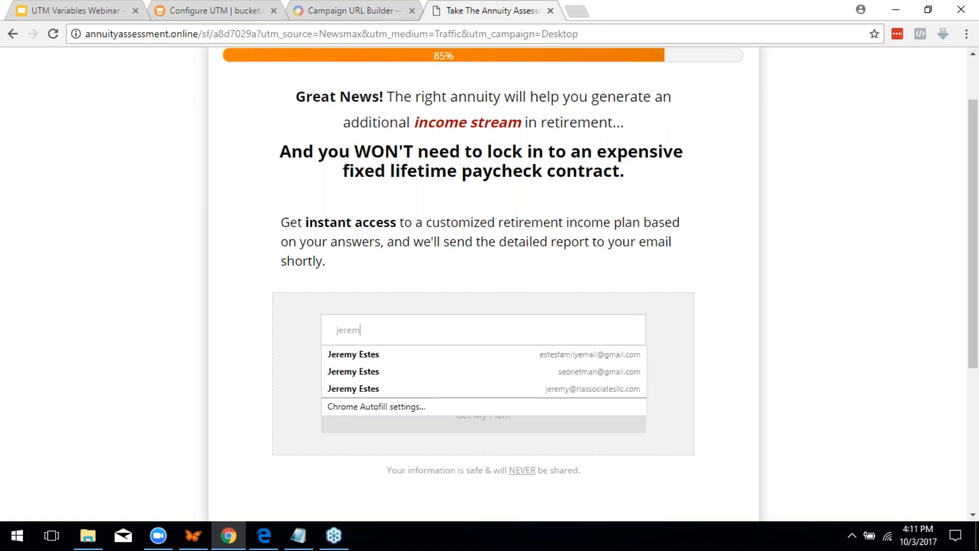
pyautogui.press('Tab')
pyautogui.write('tes')
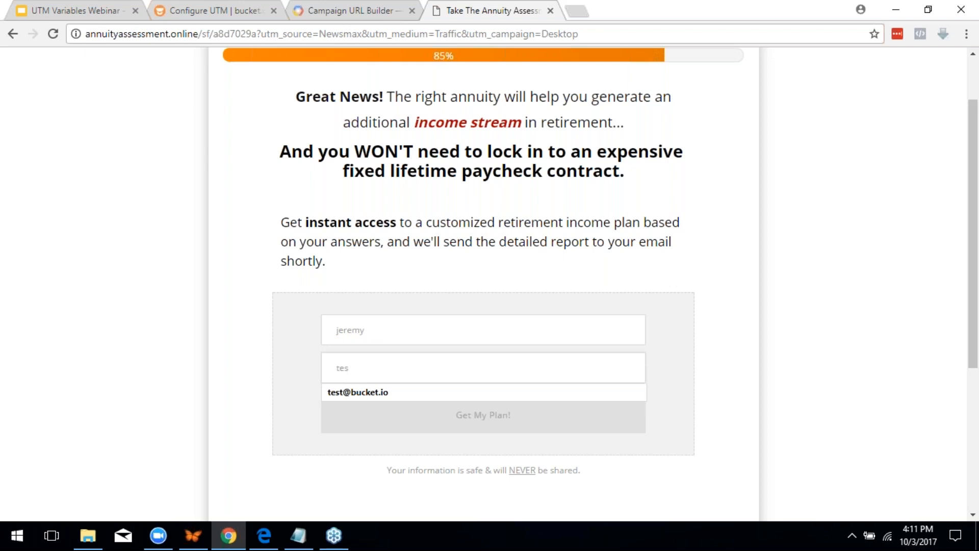
pyautogui.press('Down')
pyautogui.write('t@bucket.')
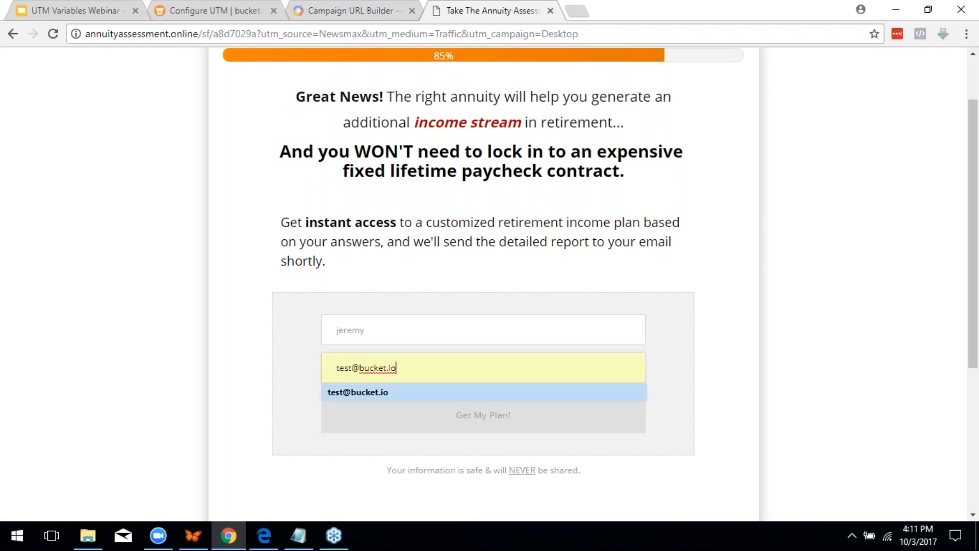
pyautogui.press('BackSpace')
pyautogui.press('BackSpace')
pyautogui.press('BackSpace')
pyautogui.press('BackSpace')
pyautogui.write('.com')
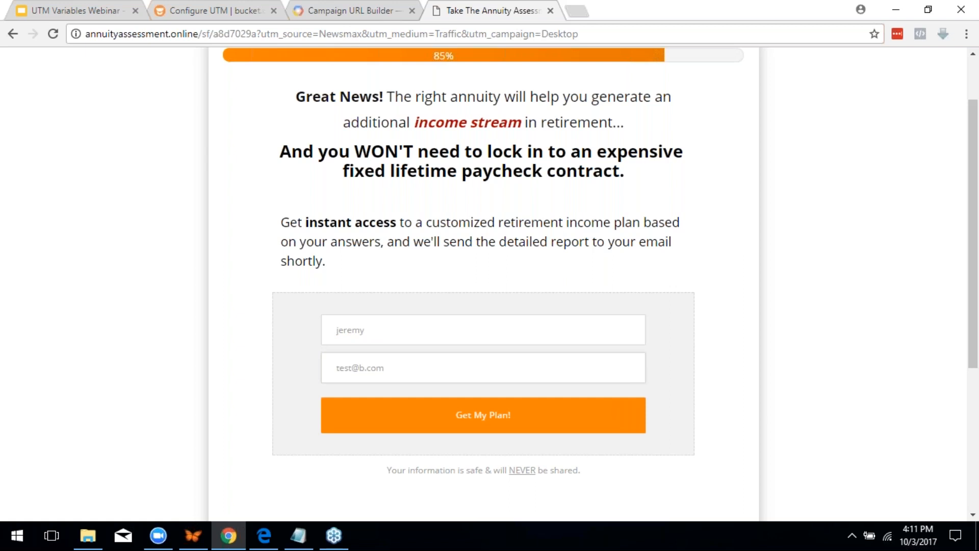
pyautogui.click(512, 421)
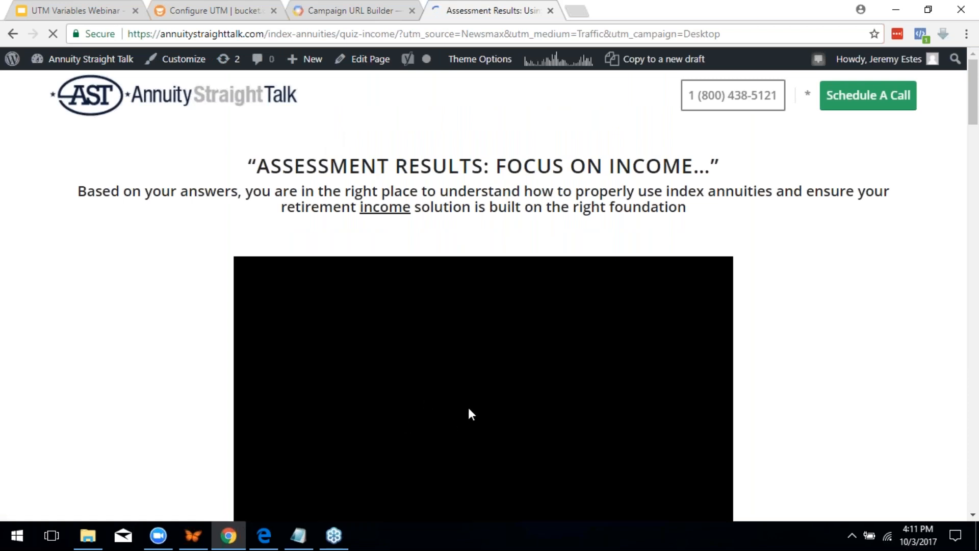
# Pause the Annuity Straight Talk results video and close the Assessment Results tab
pyautogui.scroll(-5, 485, 405)
pyautogui.scroll(4, 485, 398)
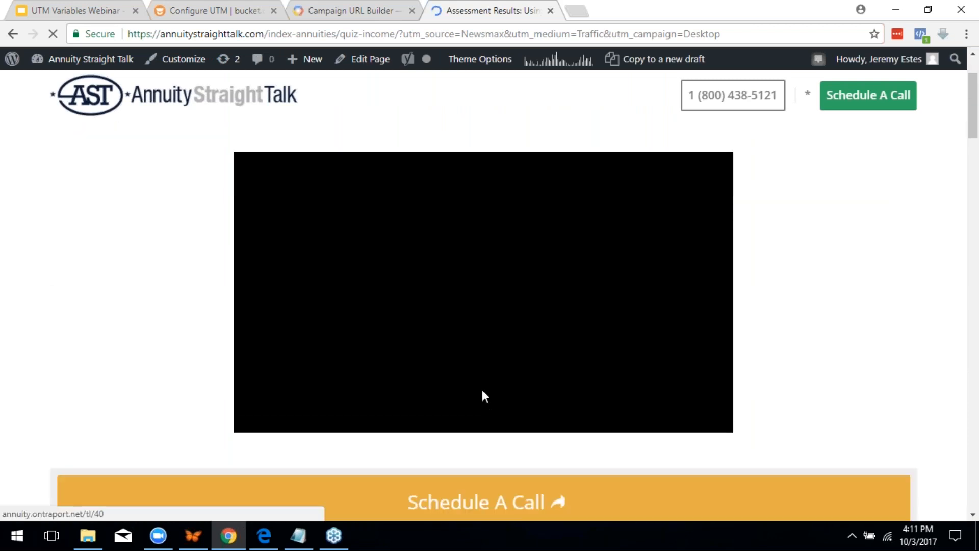
pyautogui.click(260, 453)
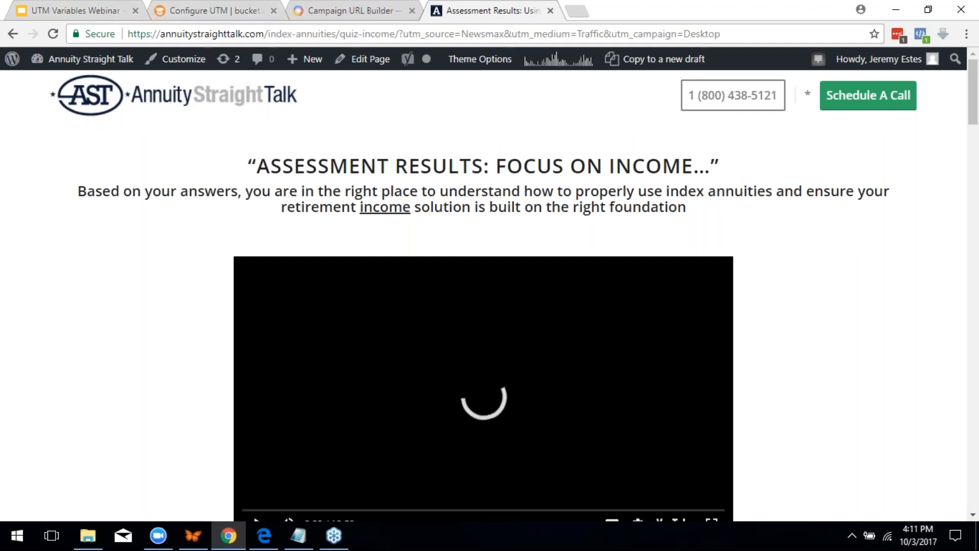
pyautogui.click(550, 11)
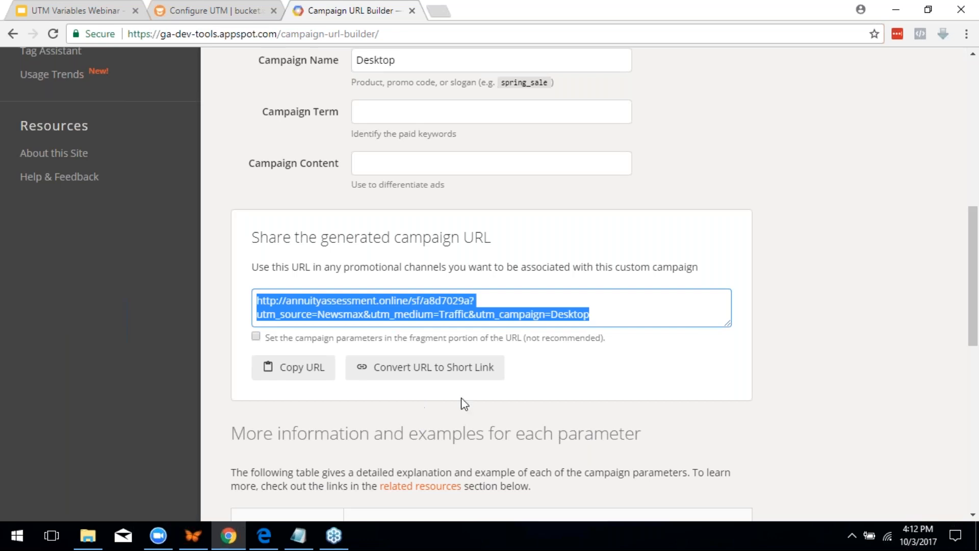
pyautogui.click(478, 124)
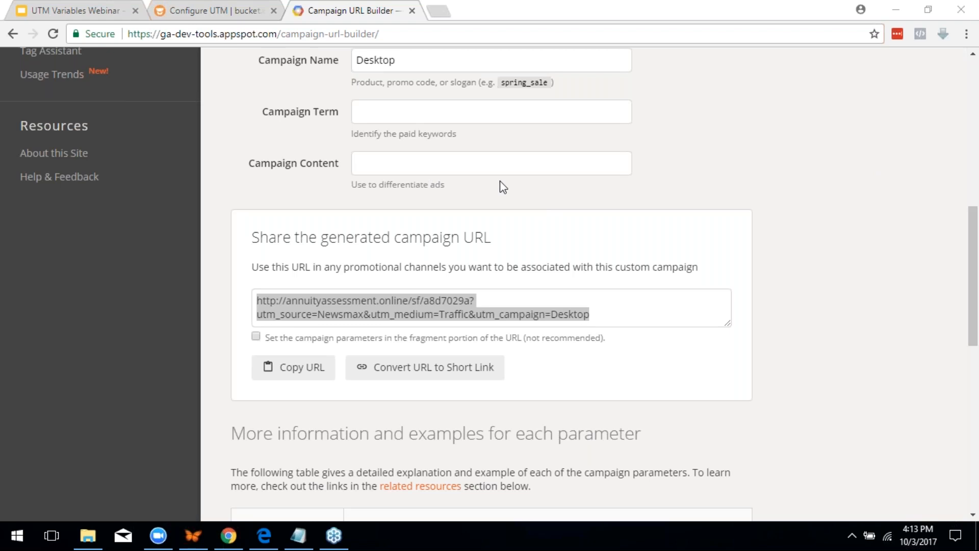
pyautogui.click(316, 302)
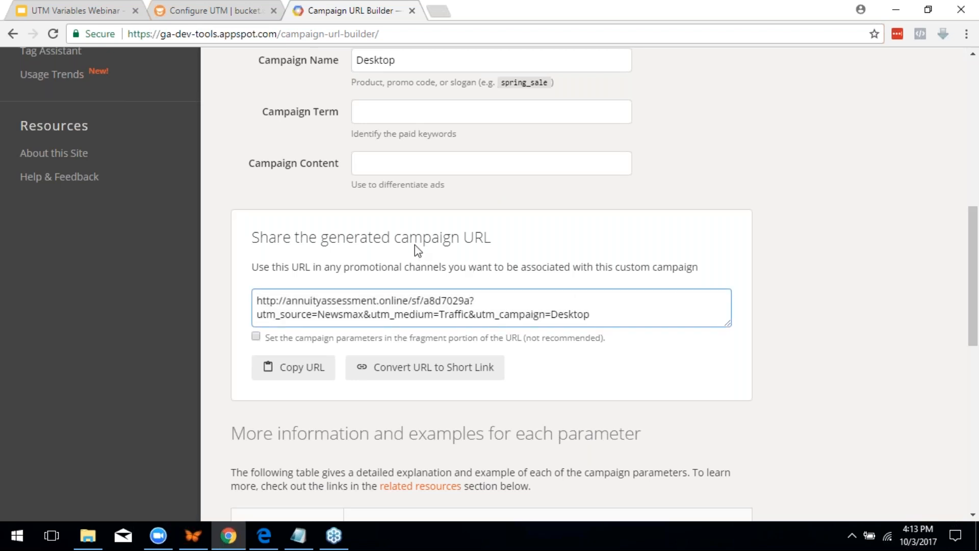
pyautogui.click(383, 107)
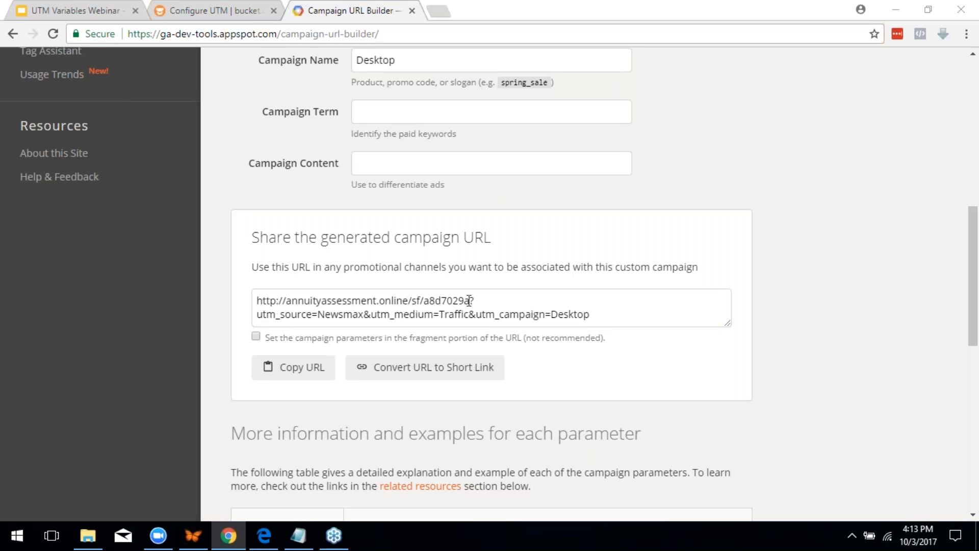
pyautogui.scroll(5, 499, 305)
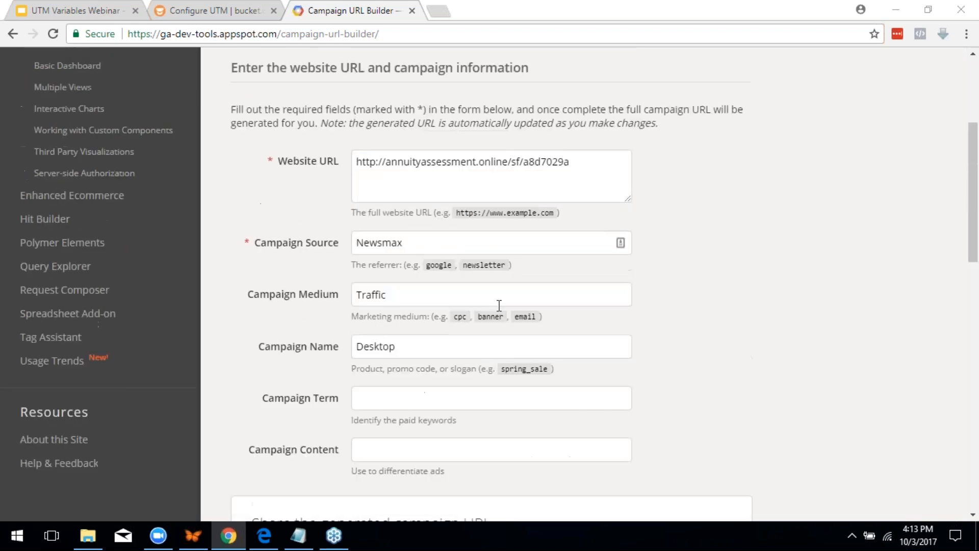
pyautogui.scroll(1, 499, 305)
pyautogui.scroll(-6, 409, 312)
pyautogui.click(406, 318)
pyautogui.scroll(7, 407, 317)
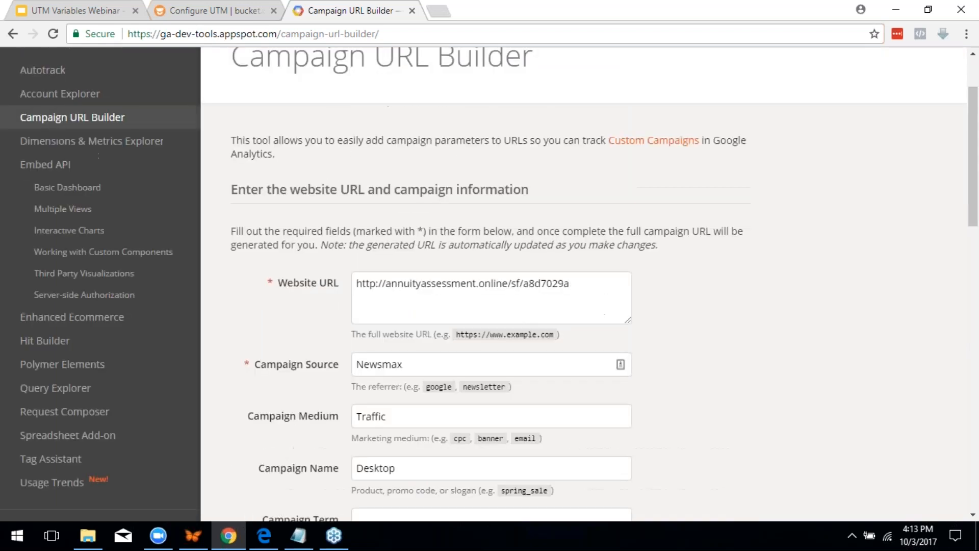
# Replace the Newsmax source with Facebook and the Traffic medium with Newsfeed
pyautogui.doubleClick(426, 359)
pyautogui.write('Facebook')
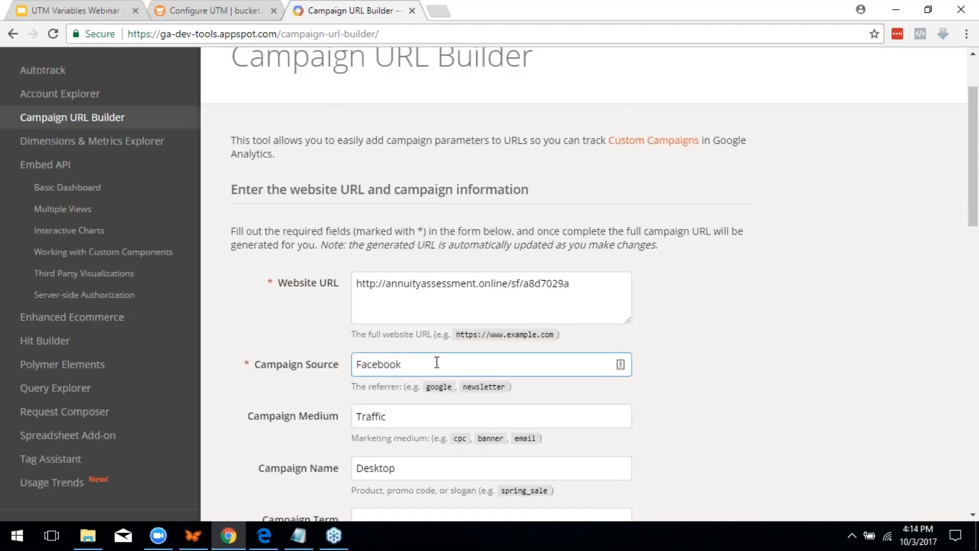
pyautogui.doubleClick(407, 414)
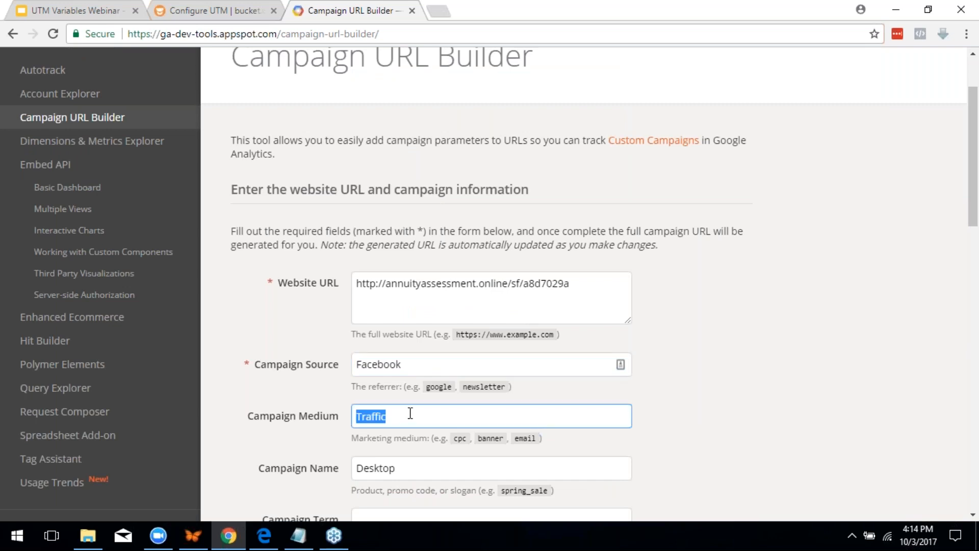
pyautogui.write('Mobil')
pyautogui.write('e')
pyautogui.doubleClick(417, 417)
pyautogui.write('Newsfeed')
pyautogui.click(411, 468)
pyautogui.scroll(-4, 459, 459)
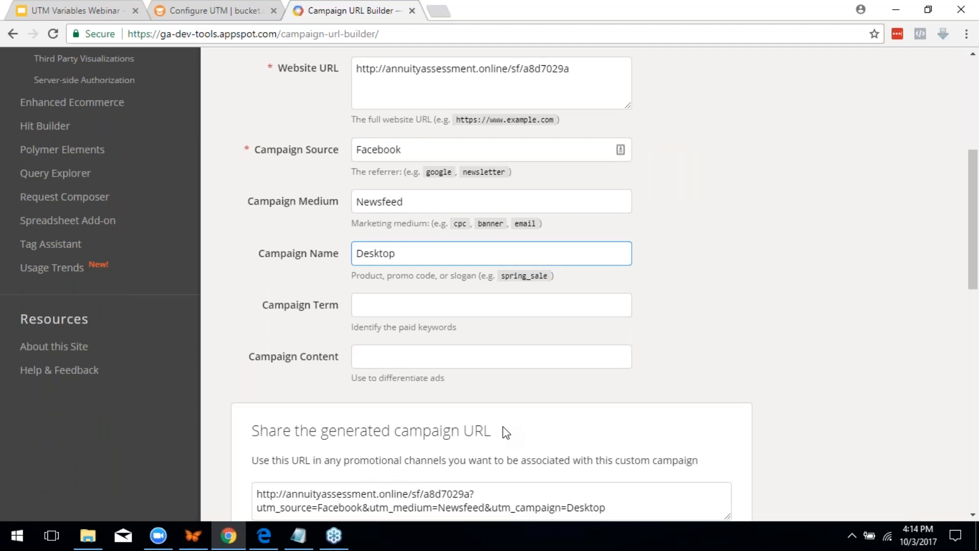
pyautogui.scroll(-3, 503, 427)
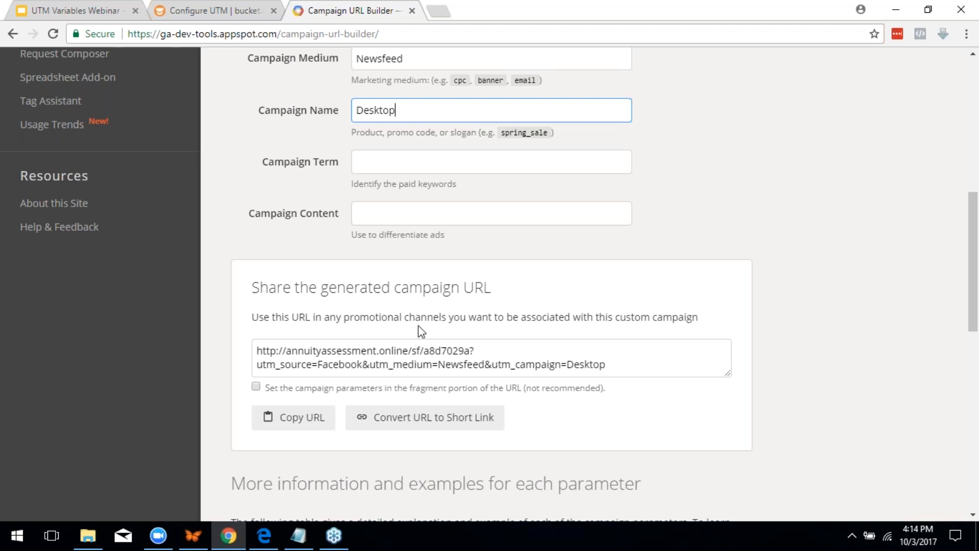
pyautogui.scroll(3, 421, 334)
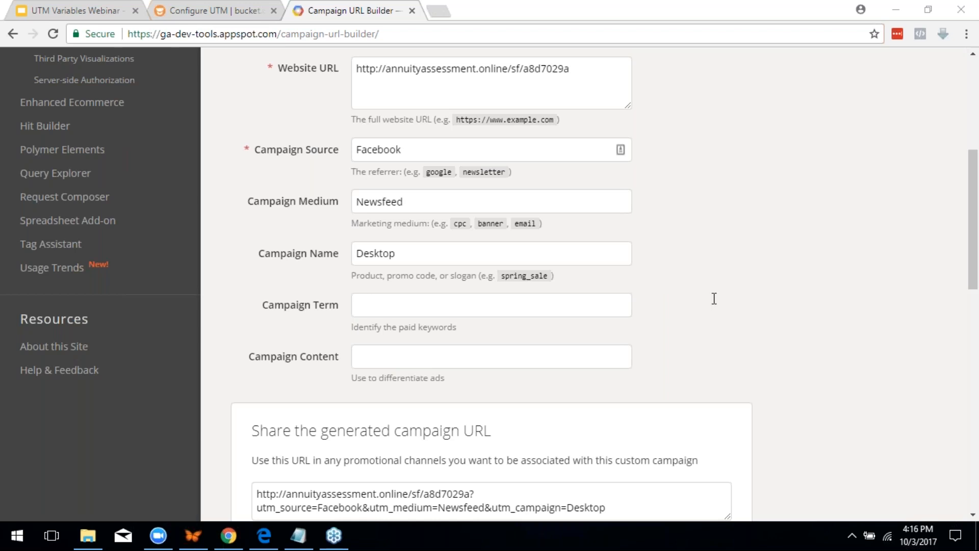
# Leave the test assessment's UTM page for the funnels list and edit Copy of Madden Offense Quiz
pyautogui.click(221, 12)
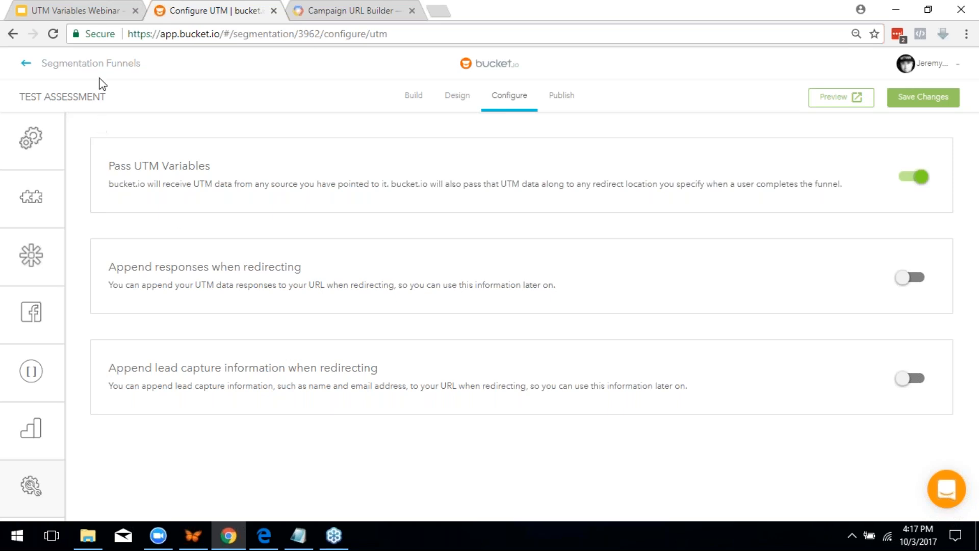
pyautogui.click(89, 64)
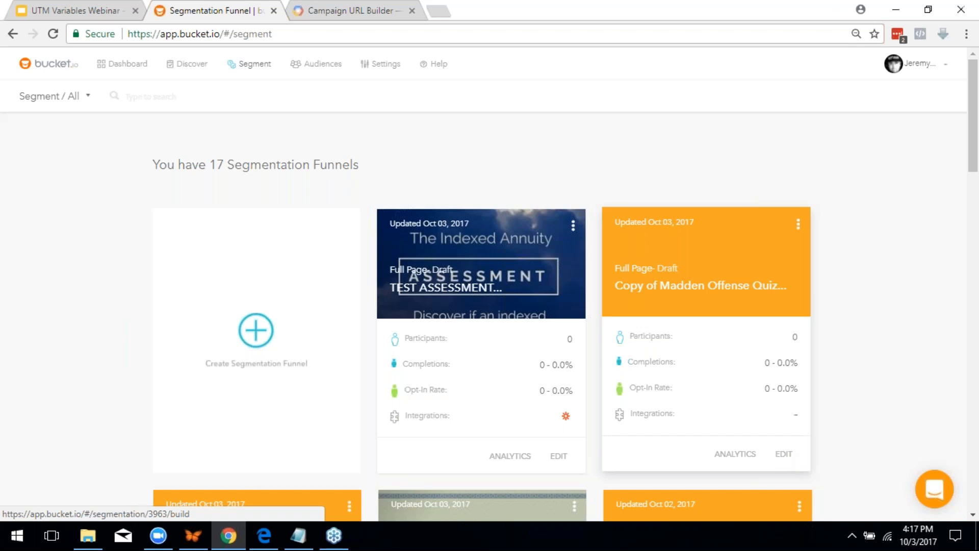
pyautogui.click(781, 455)
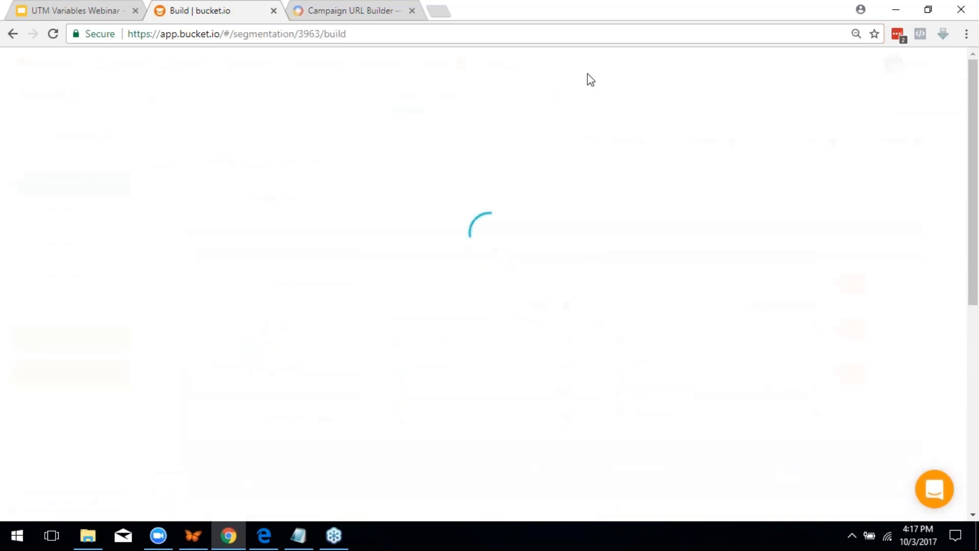
# Publish Copy of Madden Offense Quiz as a full page on go.bucketforms.com
pyautogui.click(555, 95)
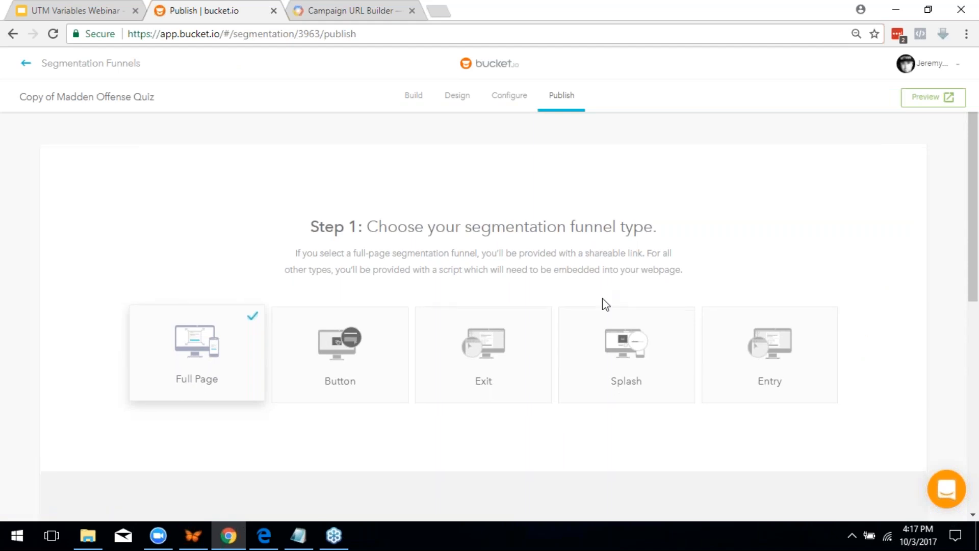
pyautogui.scroll(-5, 604, 304)
pyautogui.click(583, 290)
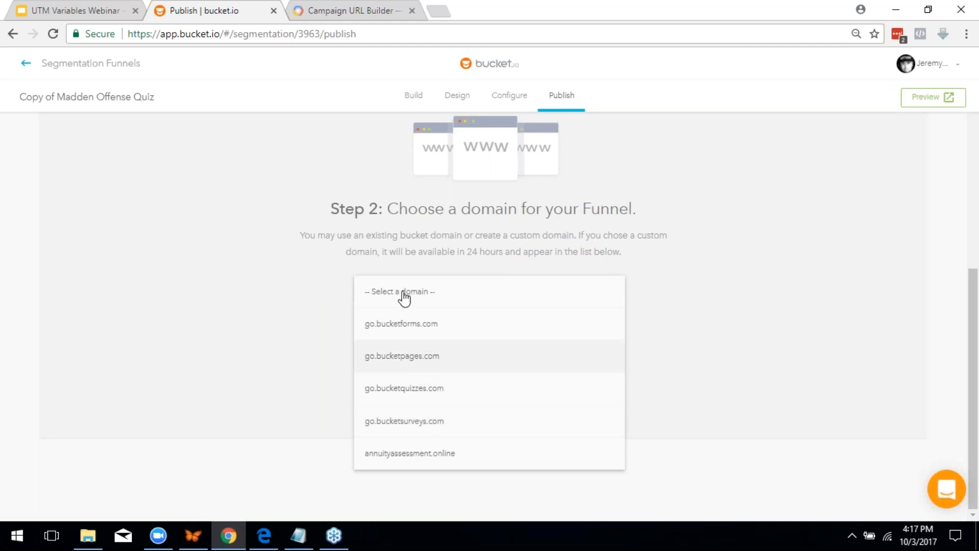
pyautogui.click(417, 332)
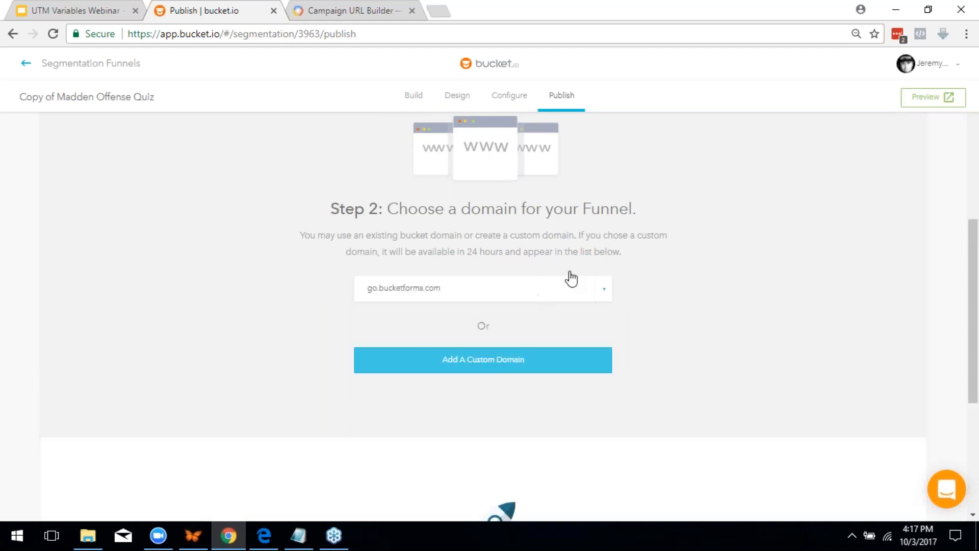
pyautogui.scroll(-4, 540, 278)
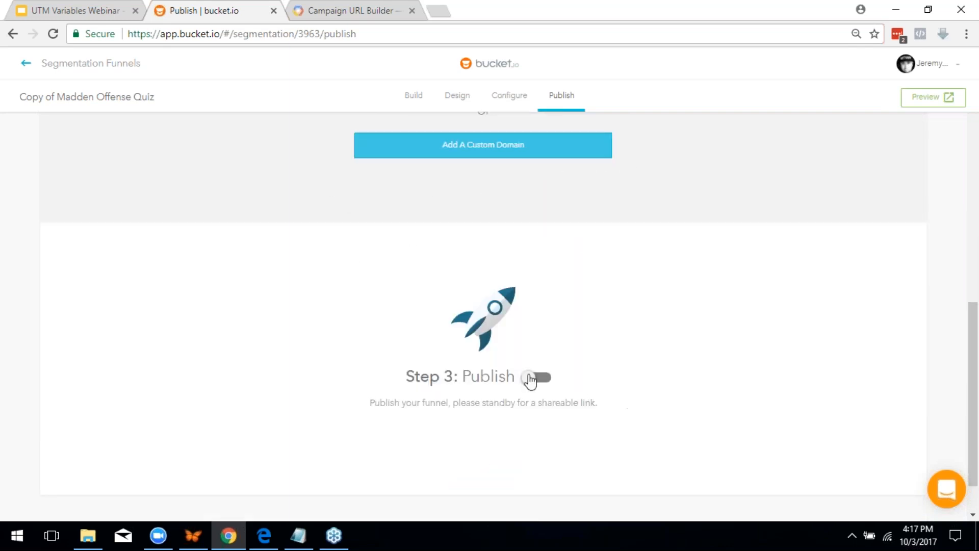
pyautogui.click(533, 378)
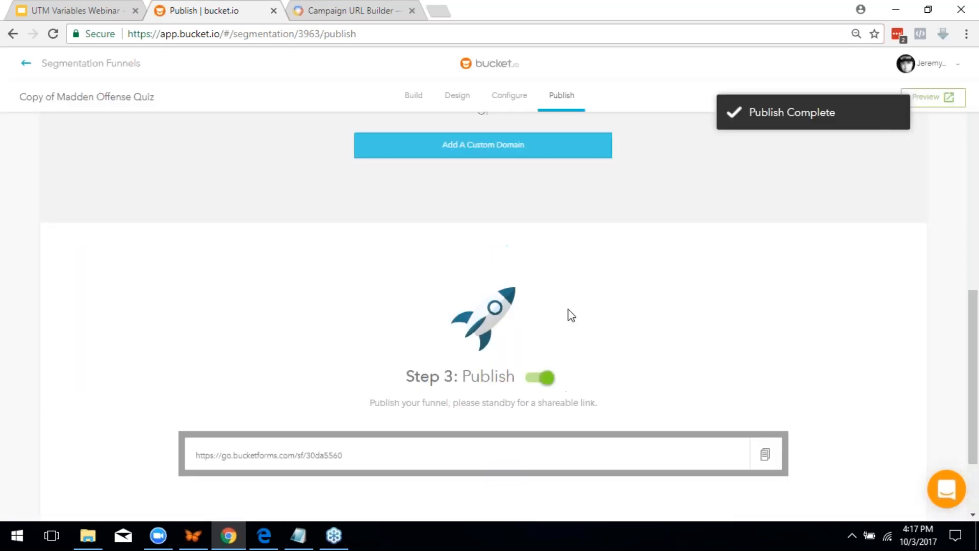
pyautogui.click(525, 94)
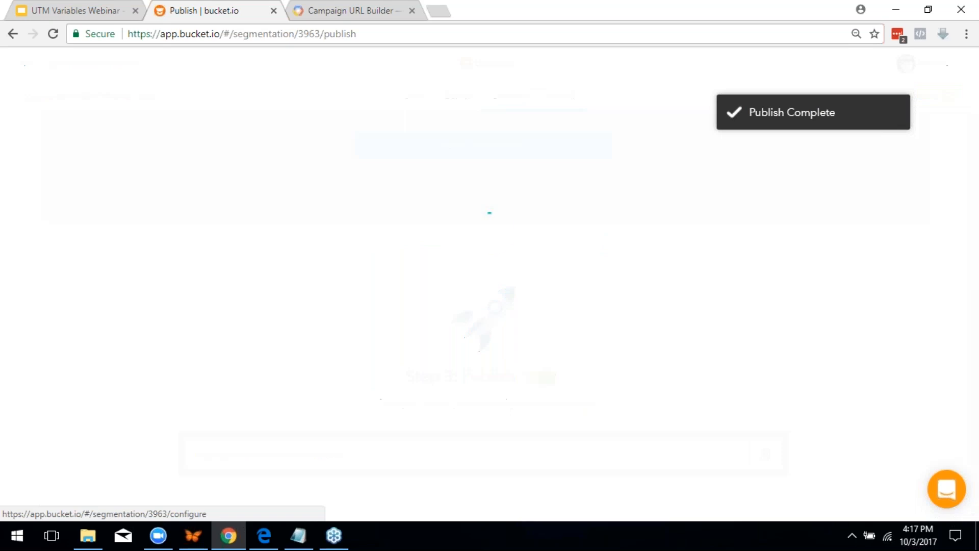
# Switch on Pass UTM Variables for the Madden quiz copy and save the change
pyautogui.moveTo(4, 324)
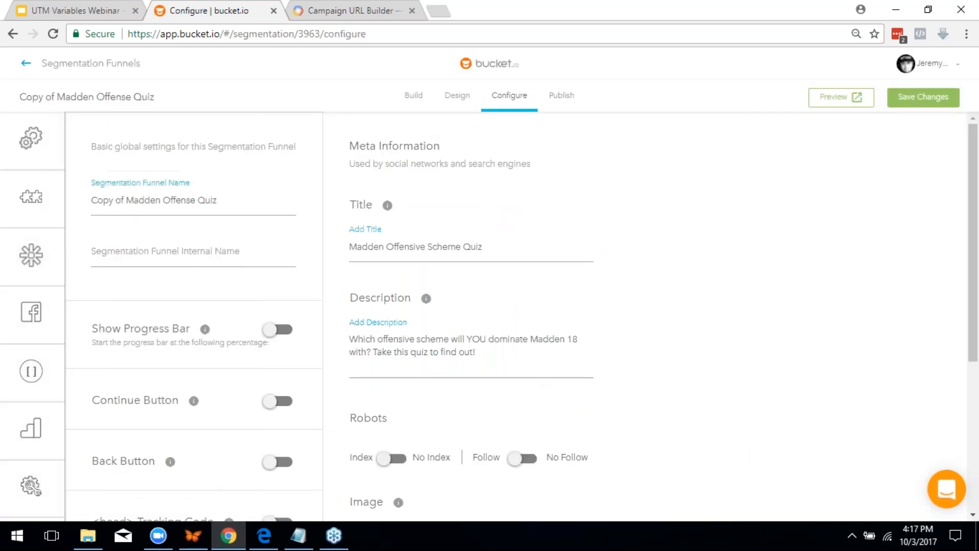
pyautogui.moveTo(62, 477)
pyautogui.click(121, 493)
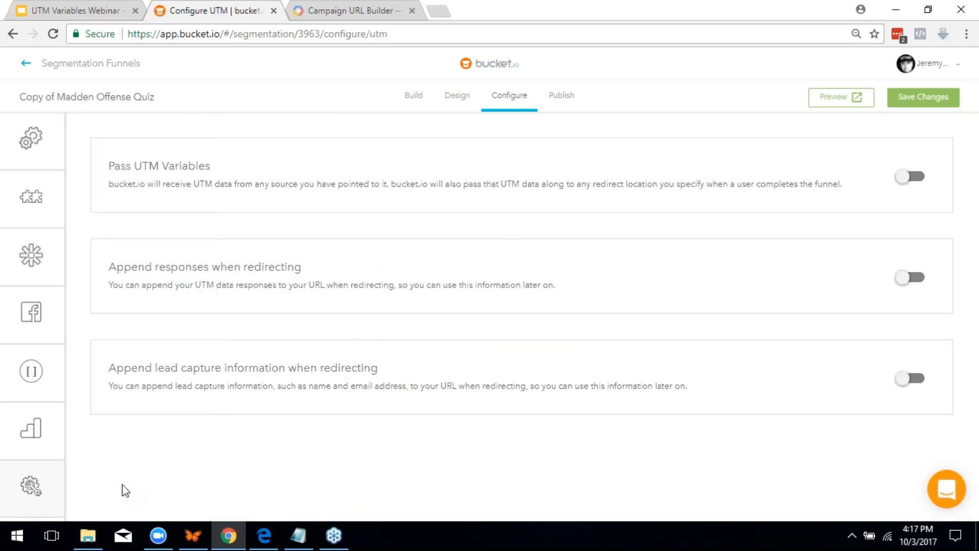
pyautogui.click(914, 177)
pyautogui.click(918, 102)
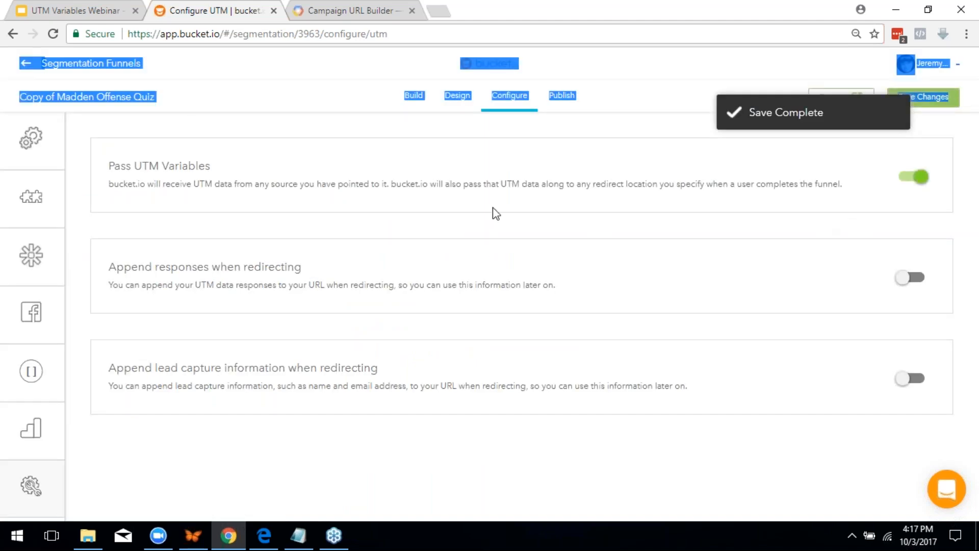
pyautogui.click(493, 207)
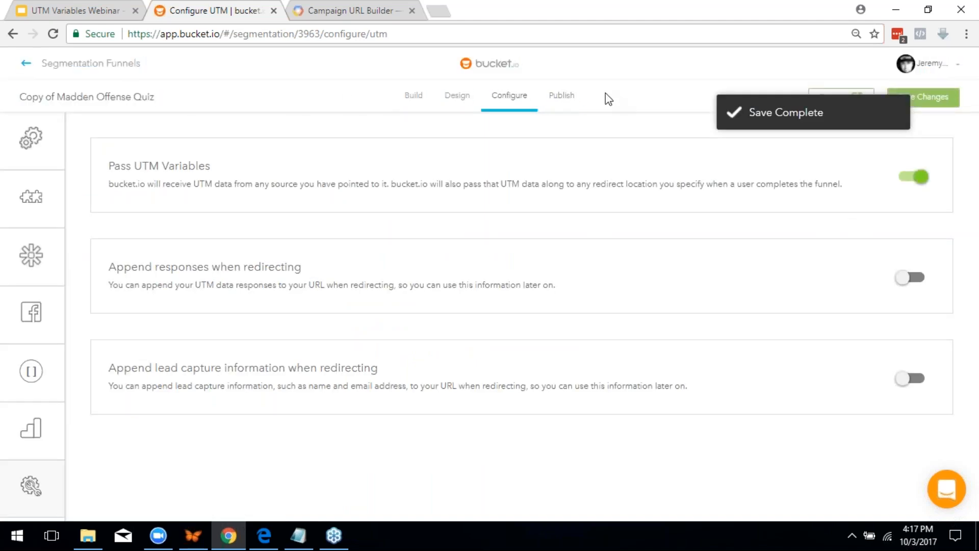
pyautogui.click(561, 96)
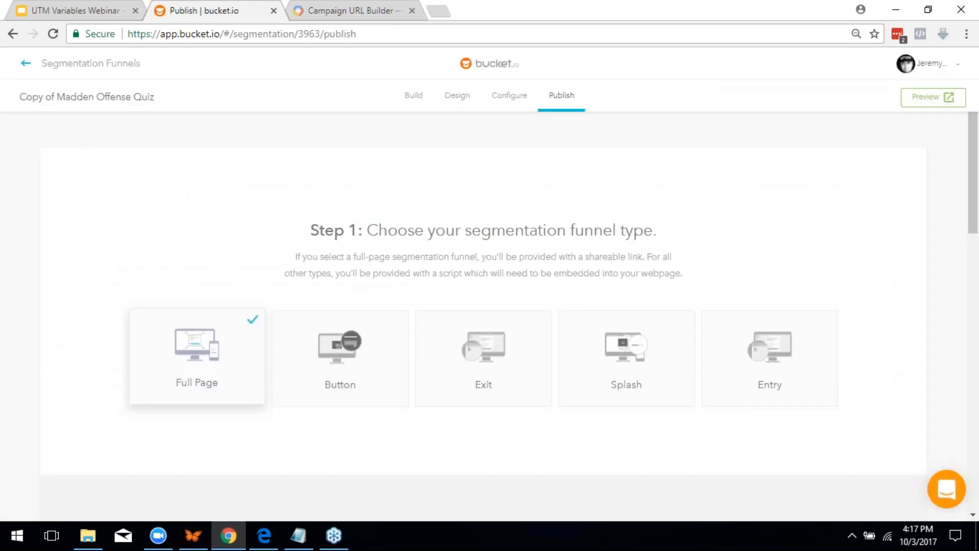
# Copy the funnel's Step 3 shareable link and load it in a new tab
pyautogui.scroll(-5, 509, 343)
pyautogui.click(509, 344)
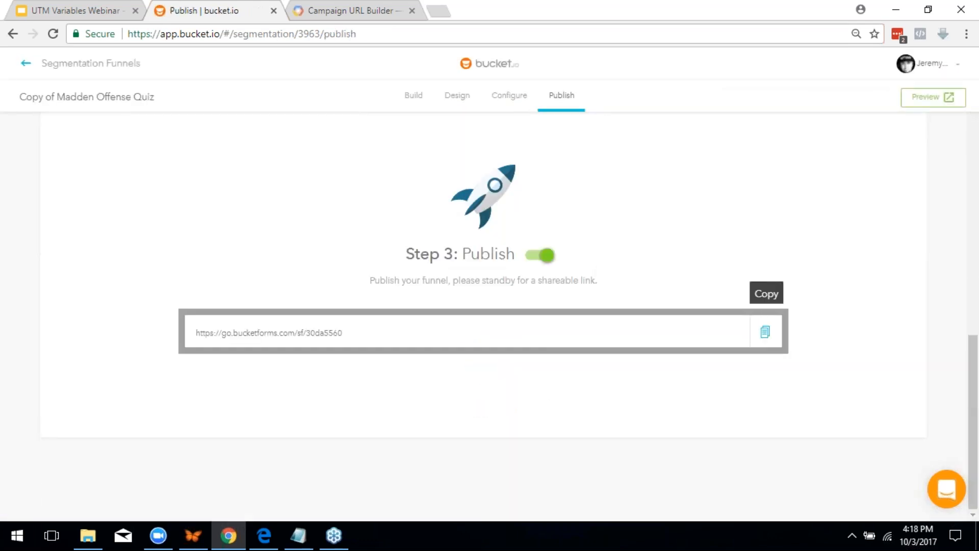
pyautogui.click(765, 332)
pyautogui.click(439, 11)
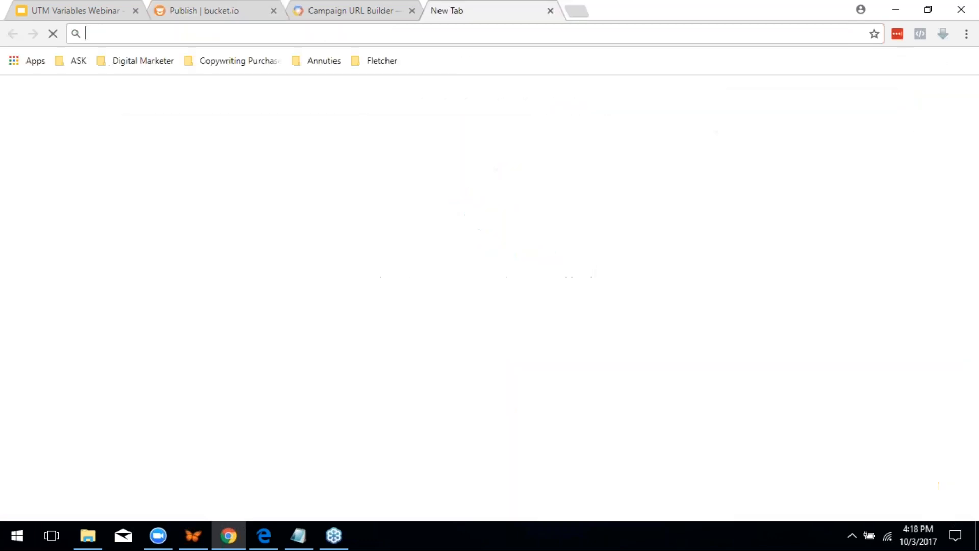
pyautogui.hotkey('ctrl', 'v')
pyautogui.press('Return')
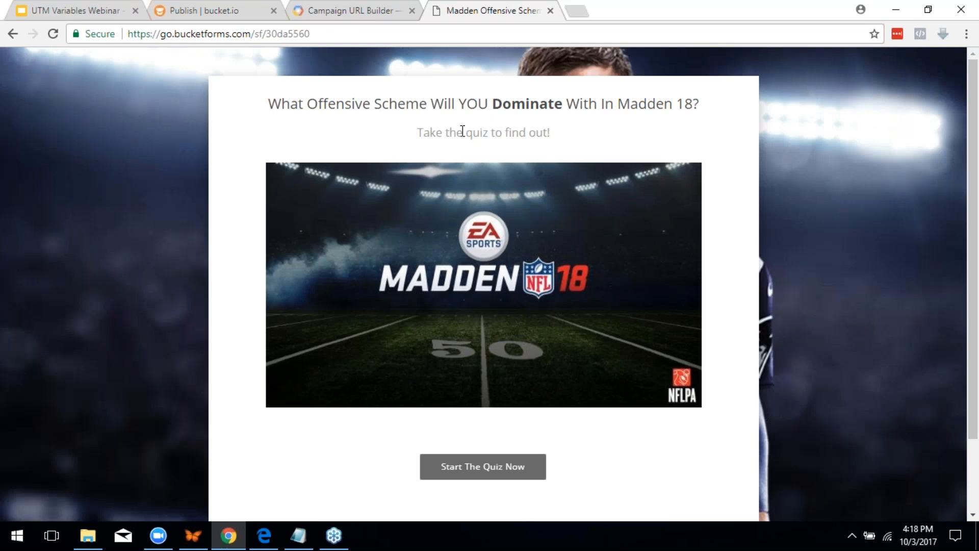
# Append an ?affid= affiliate id to the funnel URL, load it, and start the quiz
pyautogui.click(285, 34)
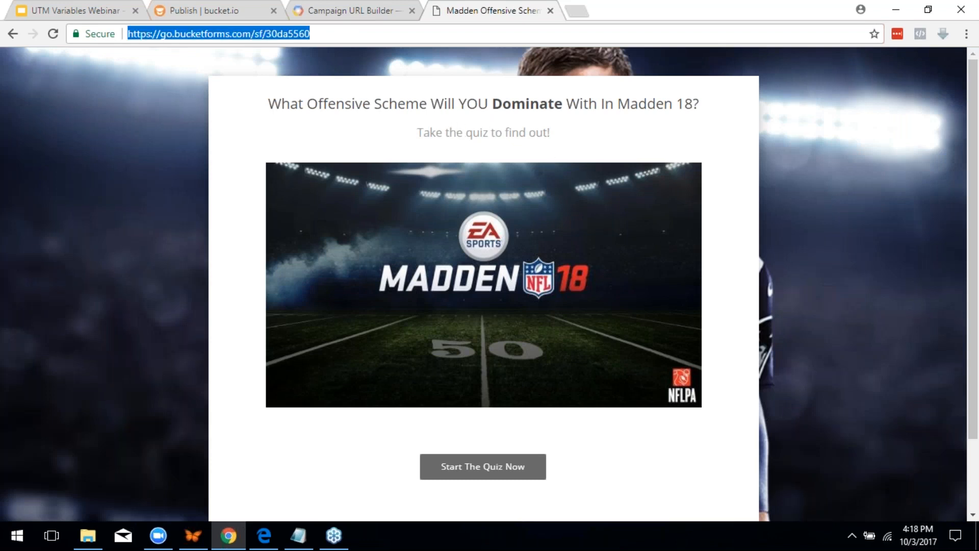
pyautogui.doubleClick(288, 34)
pyautogui.click(316, 37)
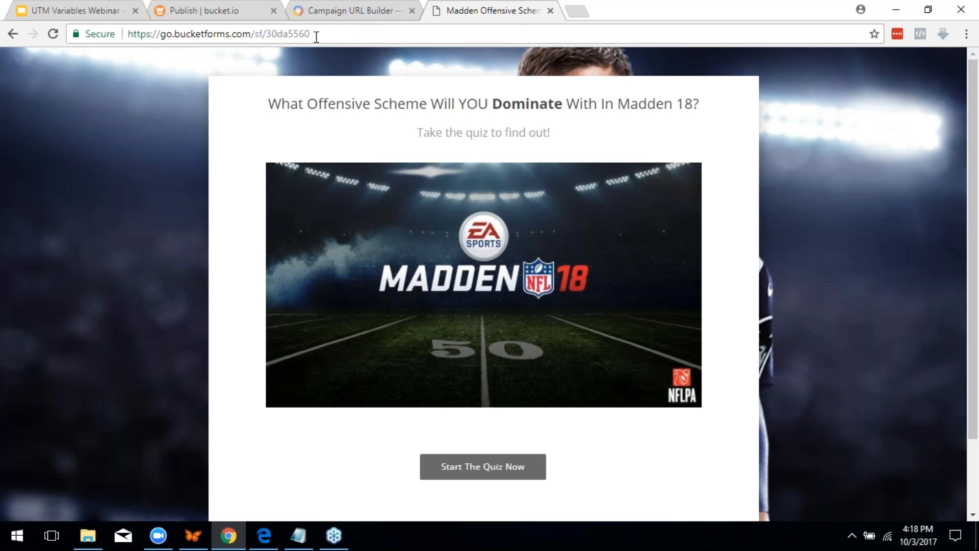
pyautogui.write('?')
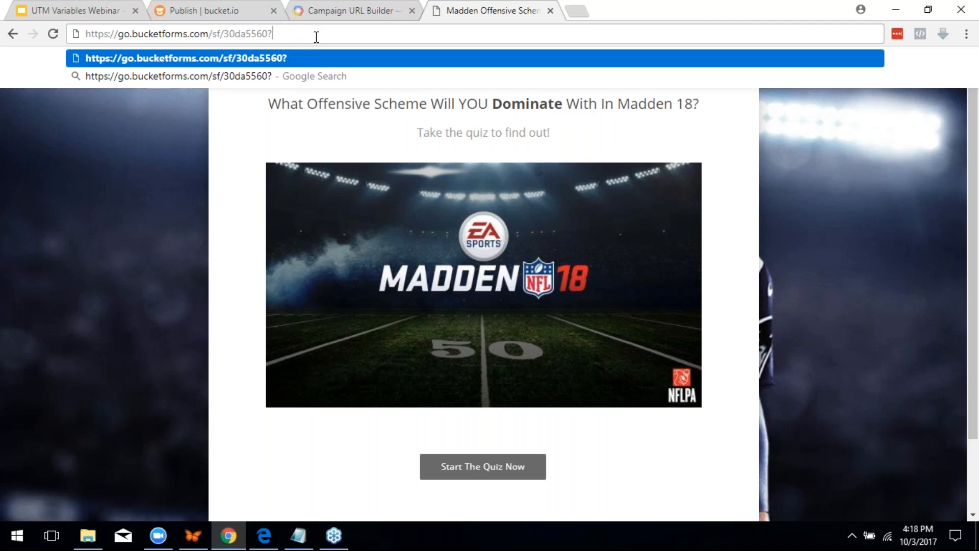
pyautogui.write('af')
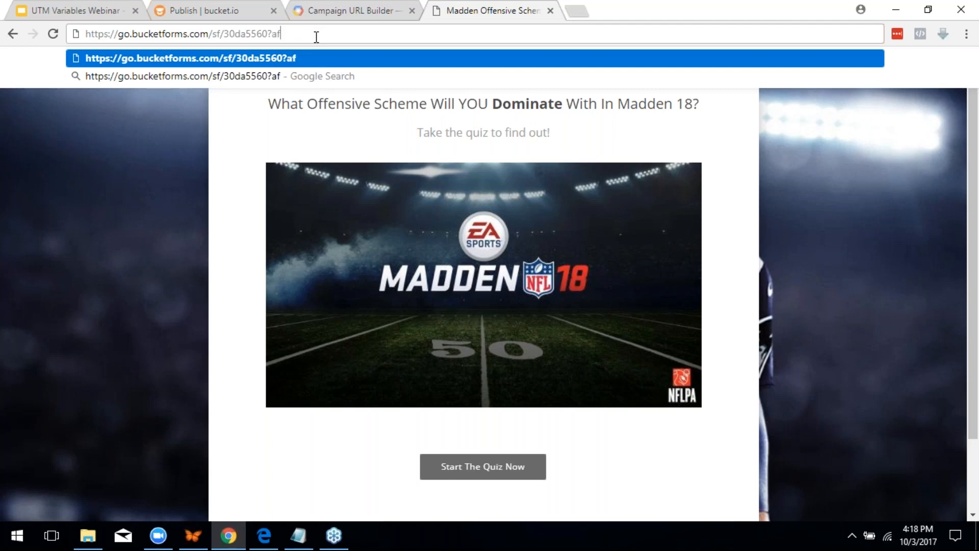
pyautogui.write('fid')
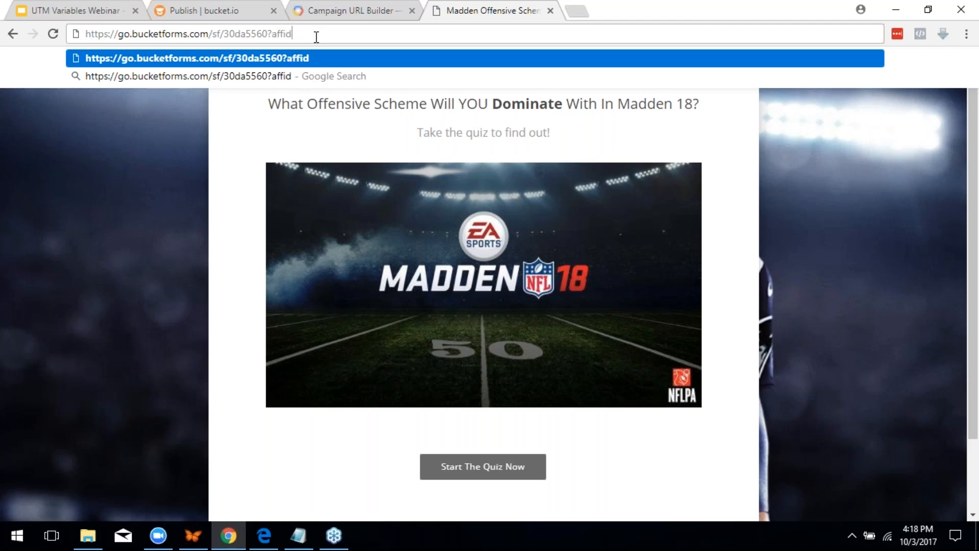
pyautogui.write('=jeremy')
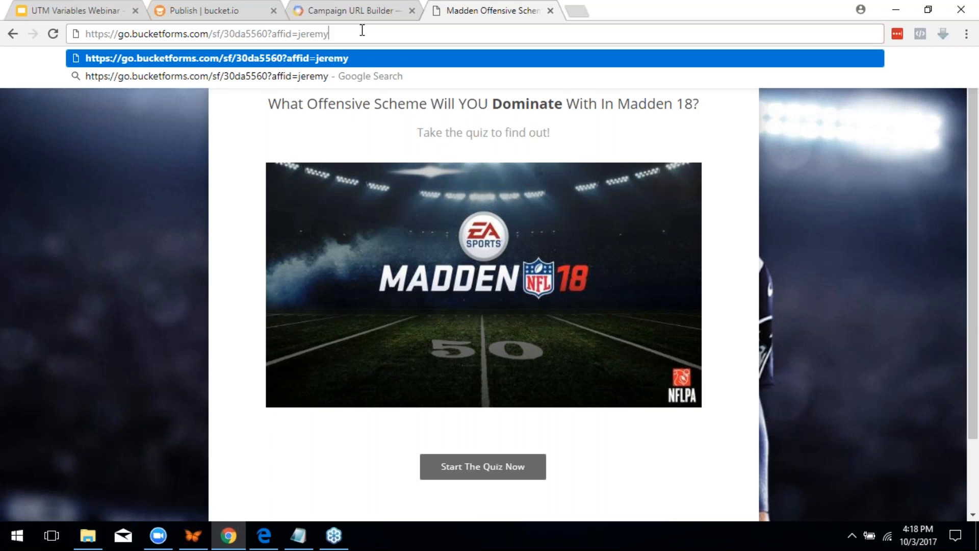
pyautogui.click(479, 403)
pyautogui.click(505, 465)
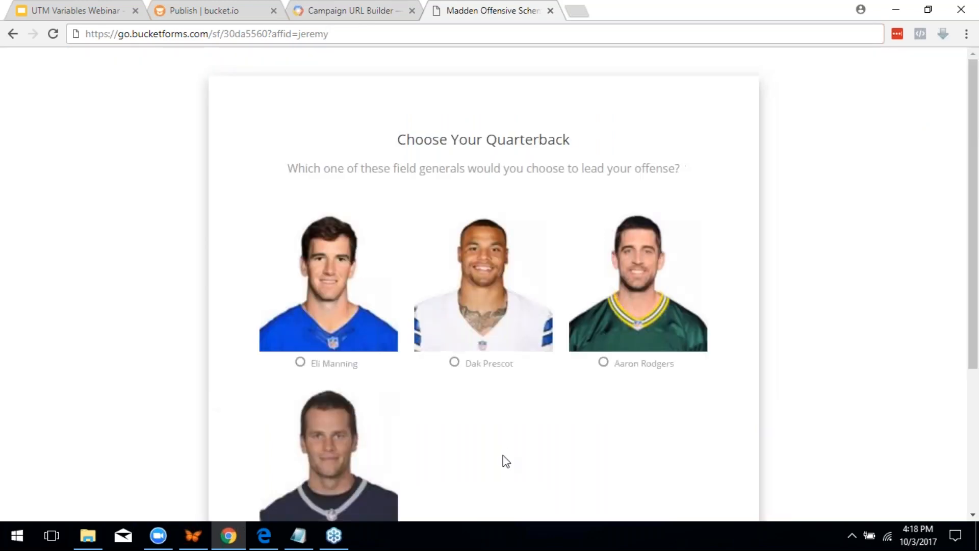
# Answer the quiz with Dak Prescott, Calvin Johnson, Jamaal Charles and Veteran
pyautogui.click(479, 368)
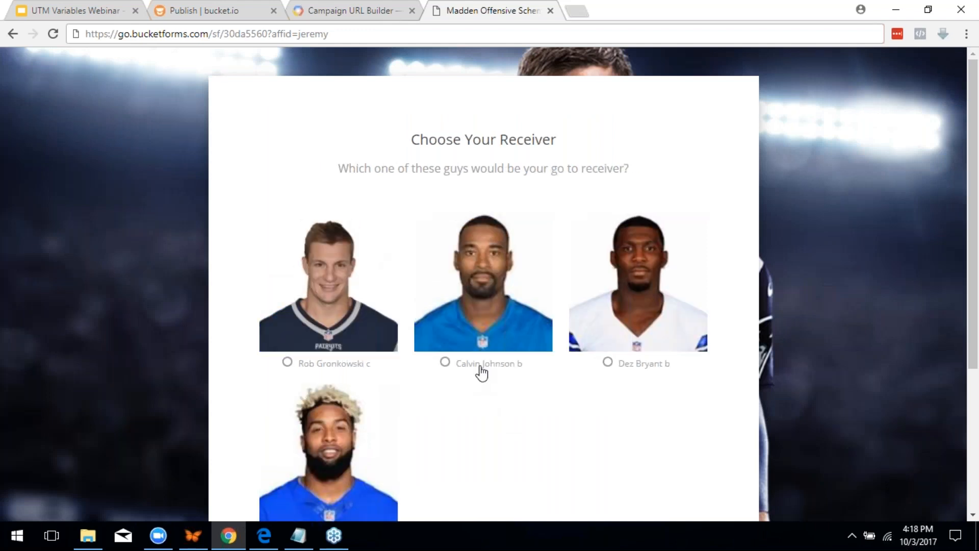
pyautogui.click(482, 372)
pyautogui.click(483, 373)
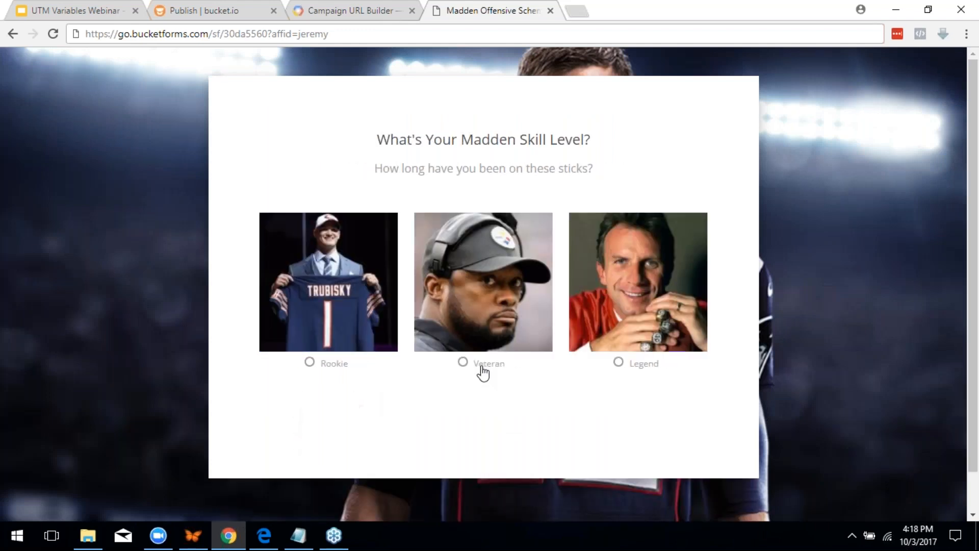
pyautogui.click(482, 369)
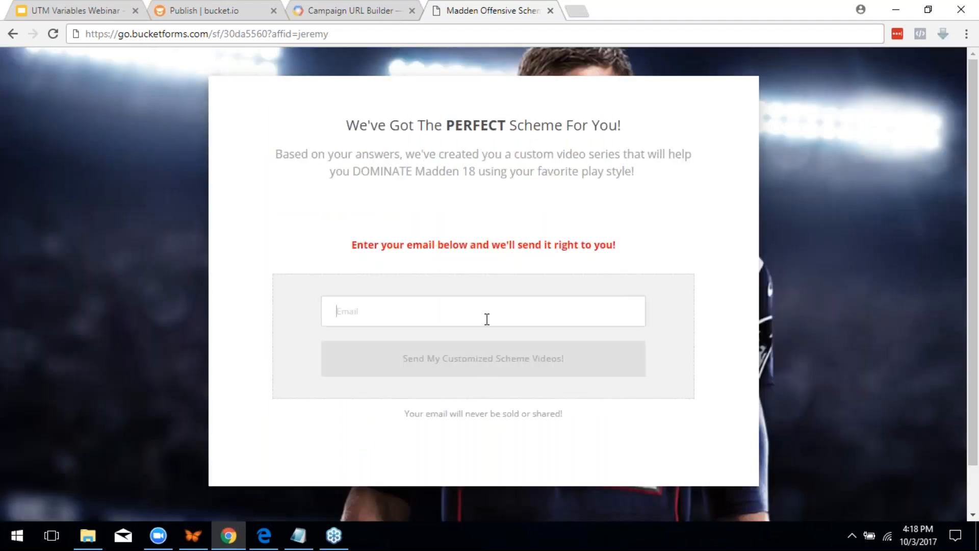
# Submit a saved test email address to request the customized scheme videos
pyautogui.write('test')
pyautogui.press('Down')
pyautogui.press('Return')
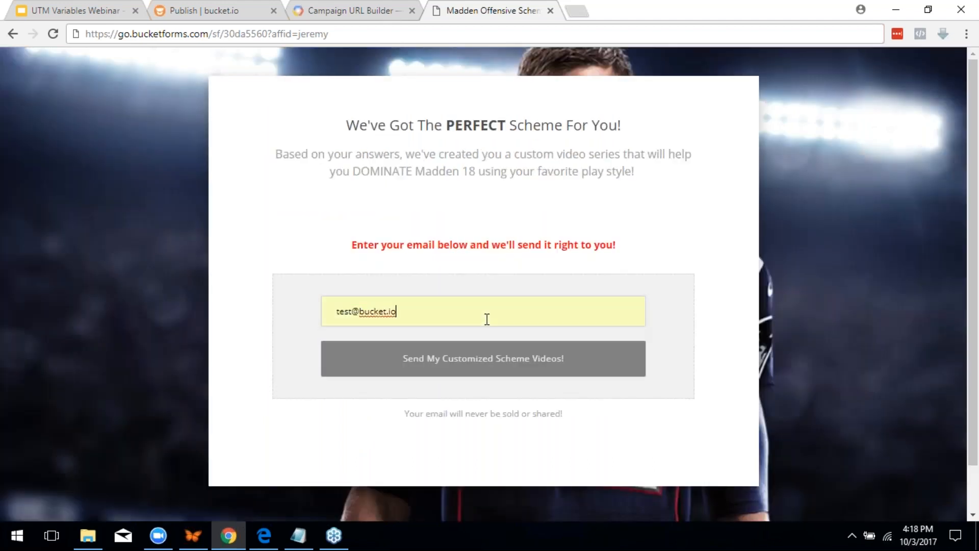
pyautogui.click(479, 354)
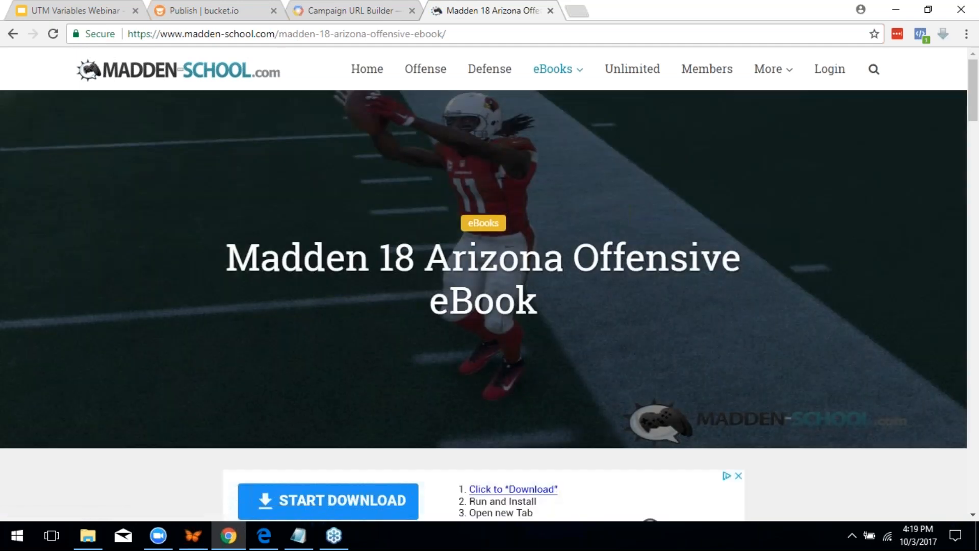
# Return to the funnel's Publish tab and open its Configure page
pyautogui.click(326, 11)
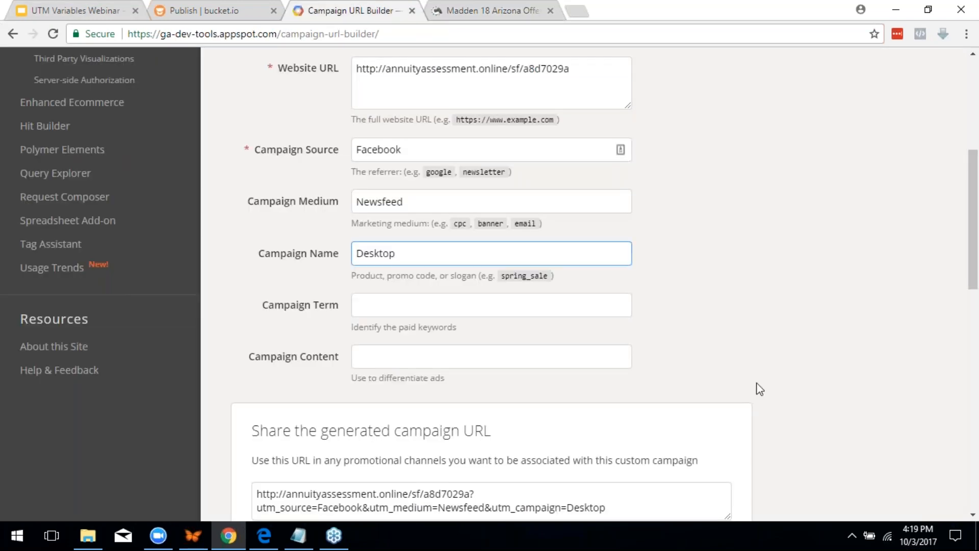
pyautogui.click(218, 10)
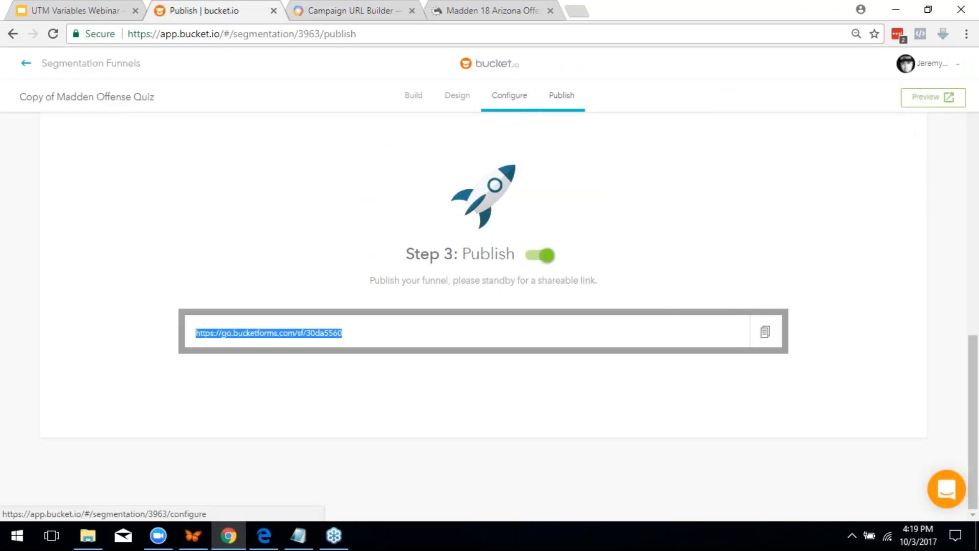
pyautogui.scroll(10, 903, 346)
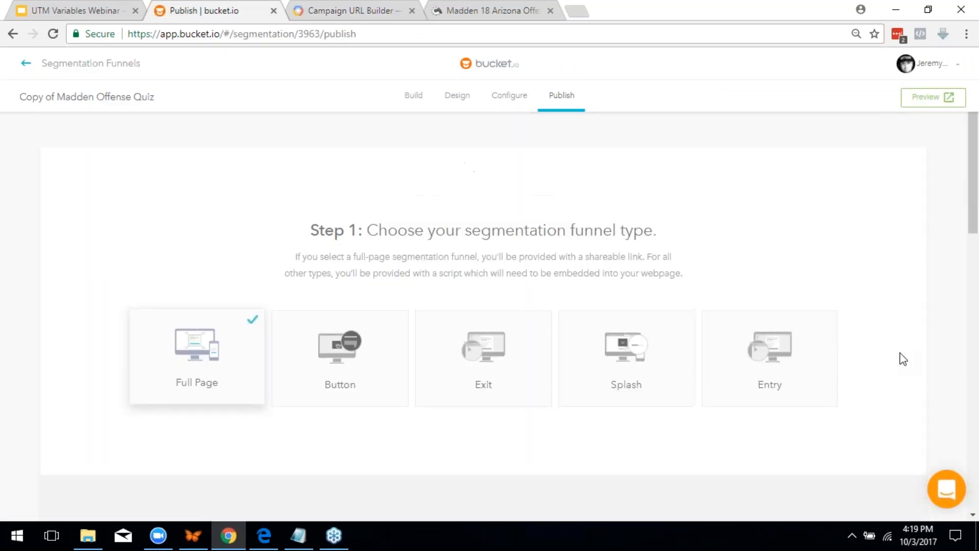
pyautogui.click(518, 99)
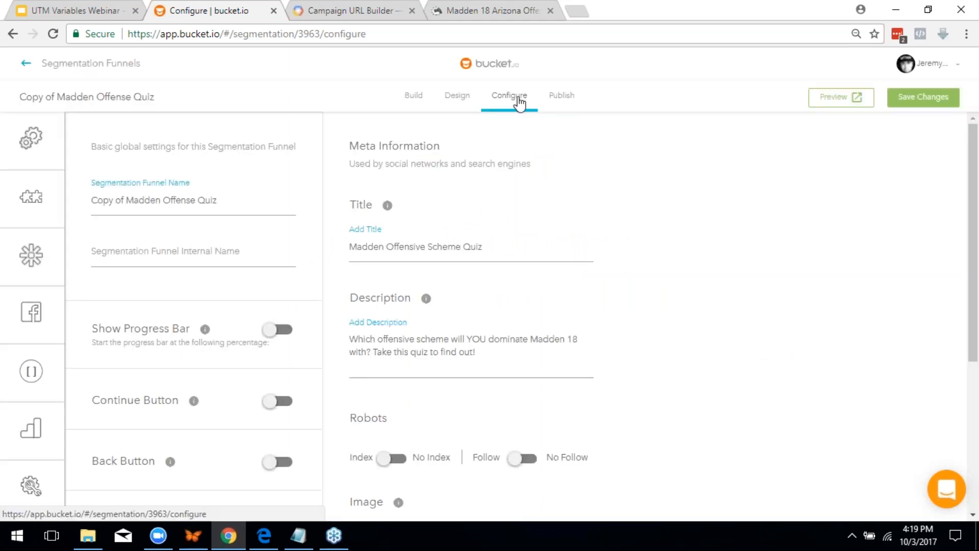
# Show the UTM Variables page with Pass UTM Variables on, then switch to the Madden eBook tab
pyautogui.moveTo(53, 442)
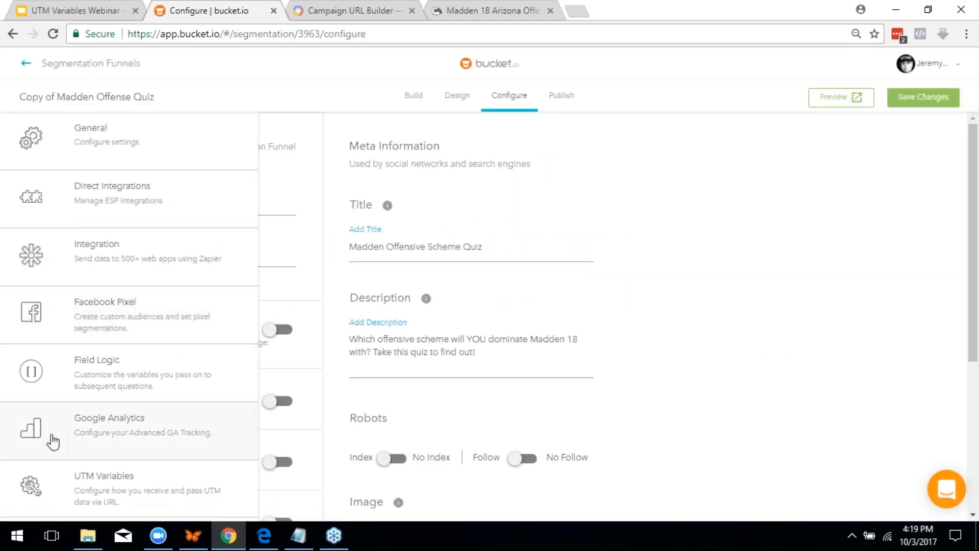
pyautogui.click(83, 486)
pyautogui.moveTo(327, 183); pyautogui.dragTo(780, 182)
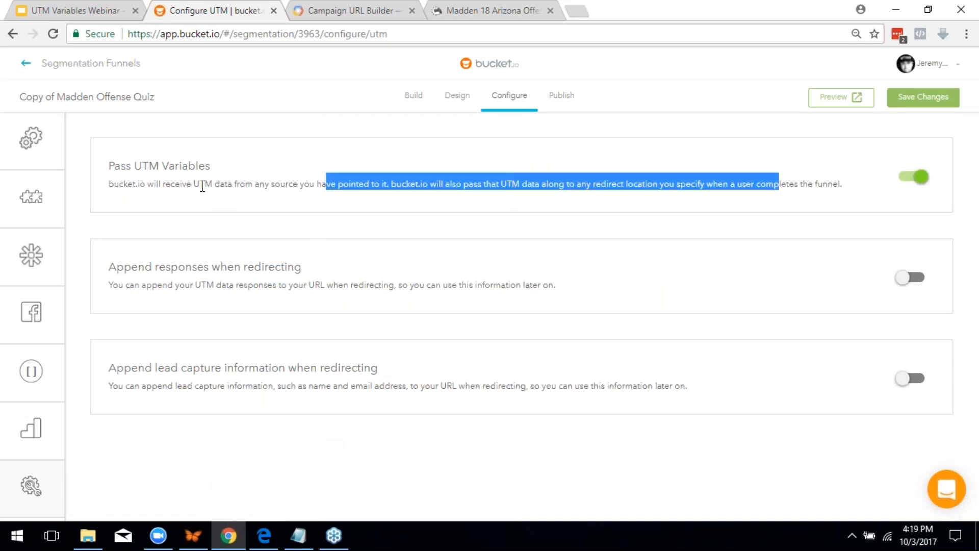
pyautogui.click(436, 210)
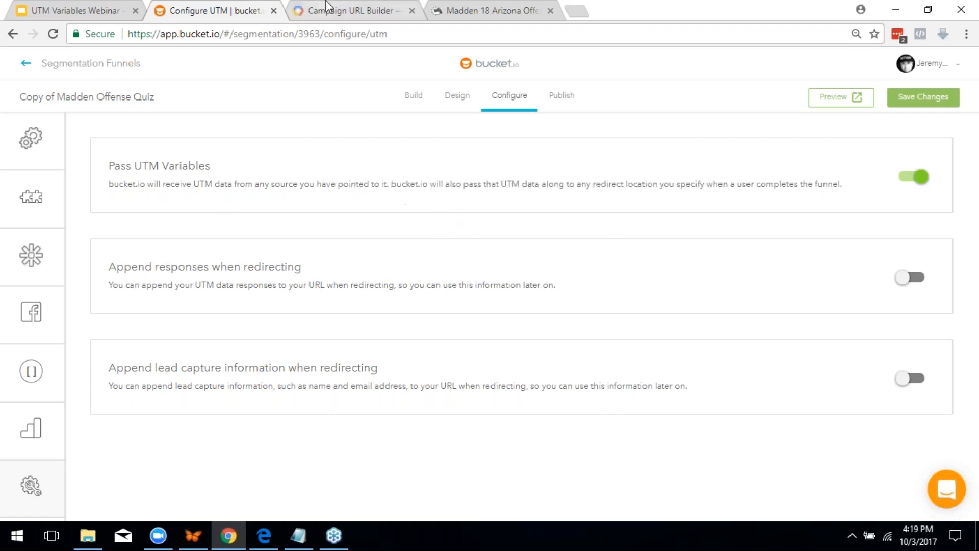
pyautogui.click(342, 10)
pyautogui.click(464, 1)
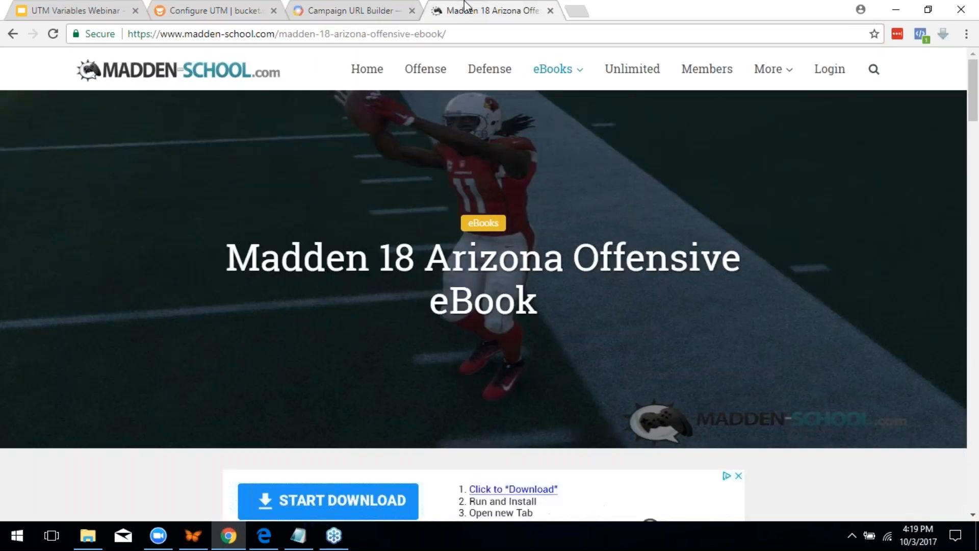
# Go back to the quiz start page and reload it with ?affid=123 appended to the URL
pyautogui.click(13, 34)
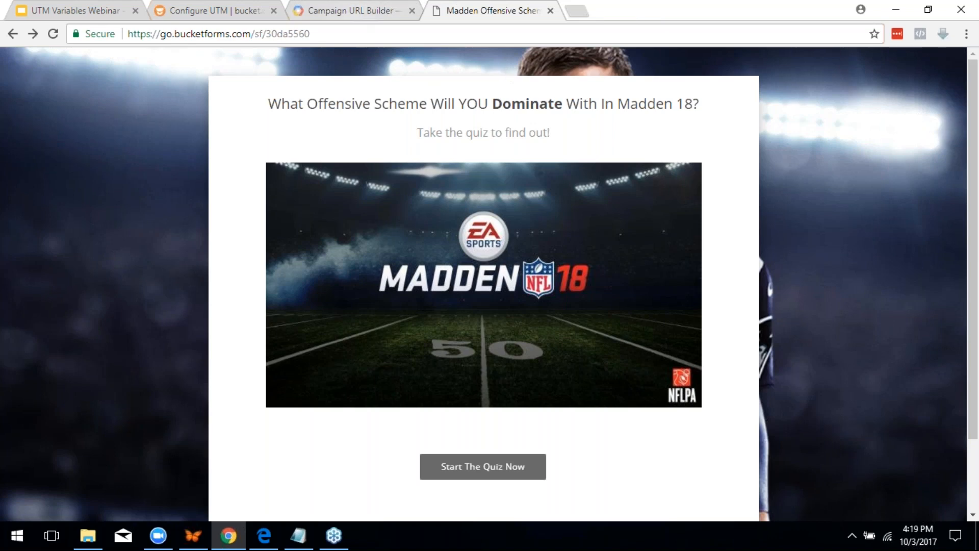
pyautogui.click(358, 35)
pyautogui.click(358, 36)
pyautogui.write('?affid')
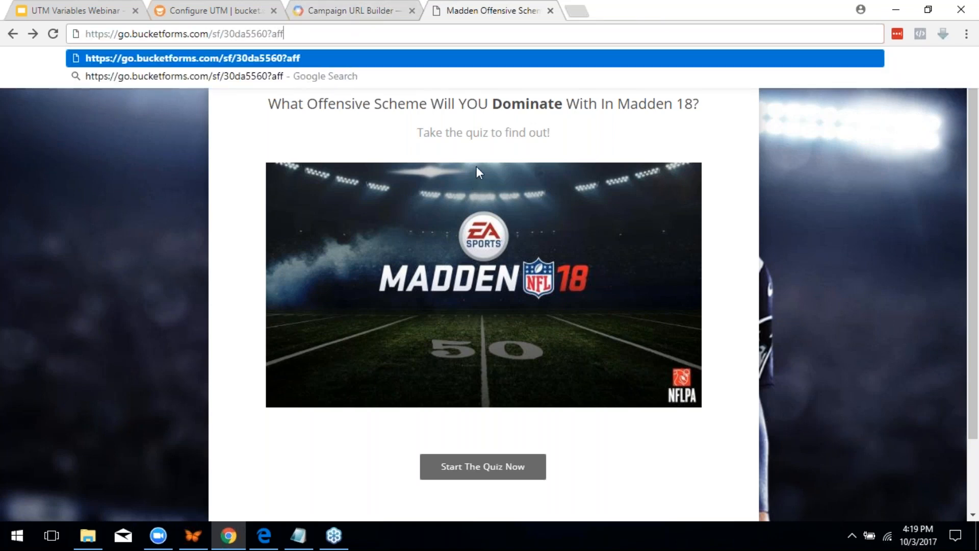
pyautogui.write('=123')
pyautogui.press('Return')
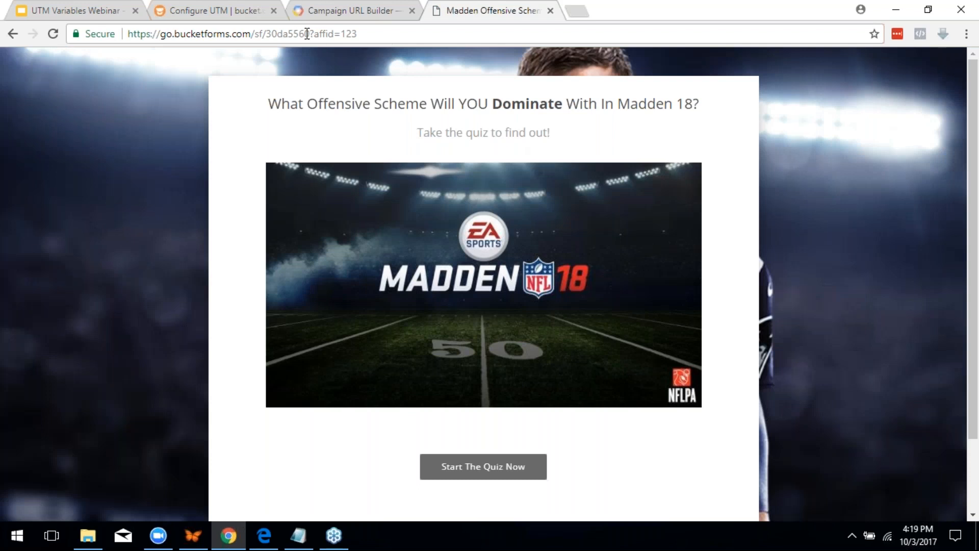
# Start the quiz and answer the quarterback, receiver (Rob Gronkowski), running back and skill-level (Veteran) questions
pyautogui.click(483, 466)
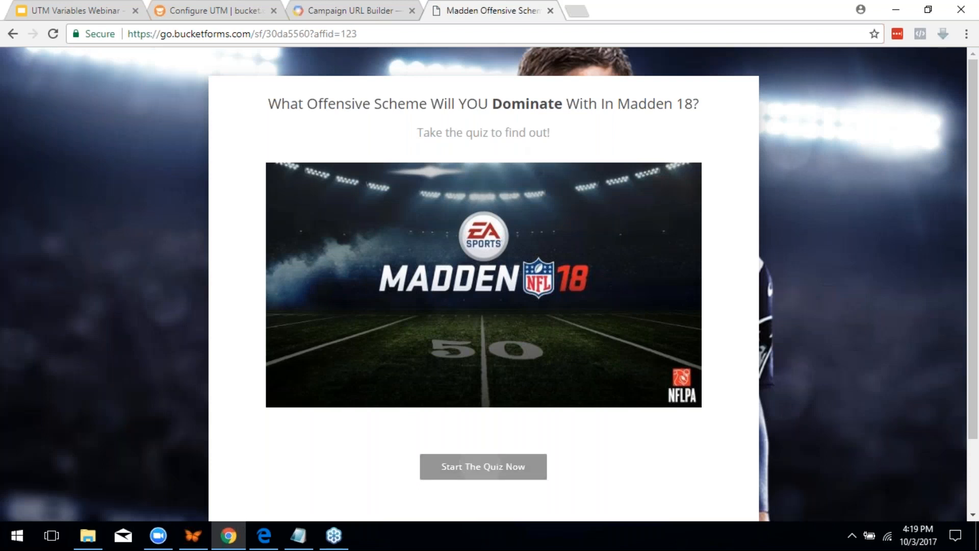
pyautogui.scroll(-4, 322, 385)
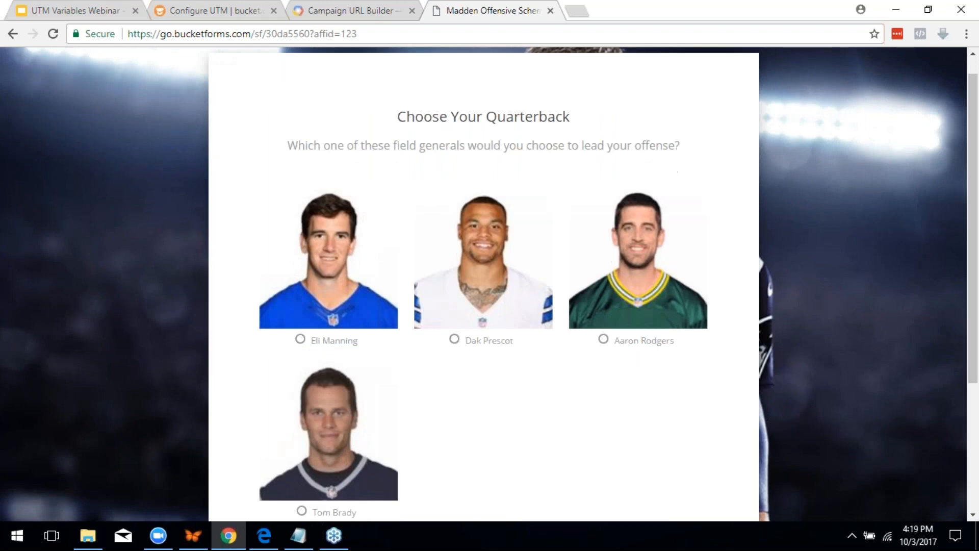
pyautogui.click(321, 337)
pyautogui.scroll(-1, 324, 337)
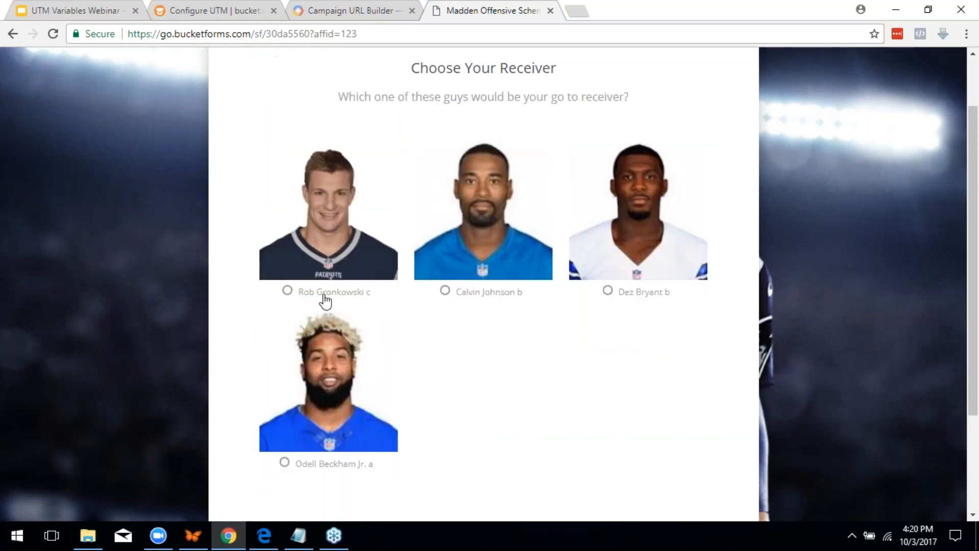
pyautogui.click(324, 300)
pyautogui.scroll(-3, 336, 383)
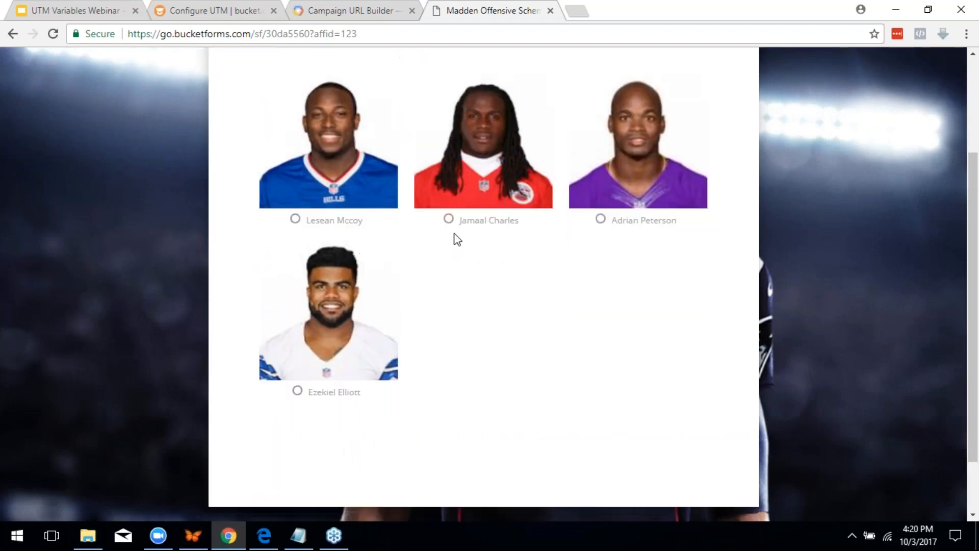
pyautogui.click(473, 227)
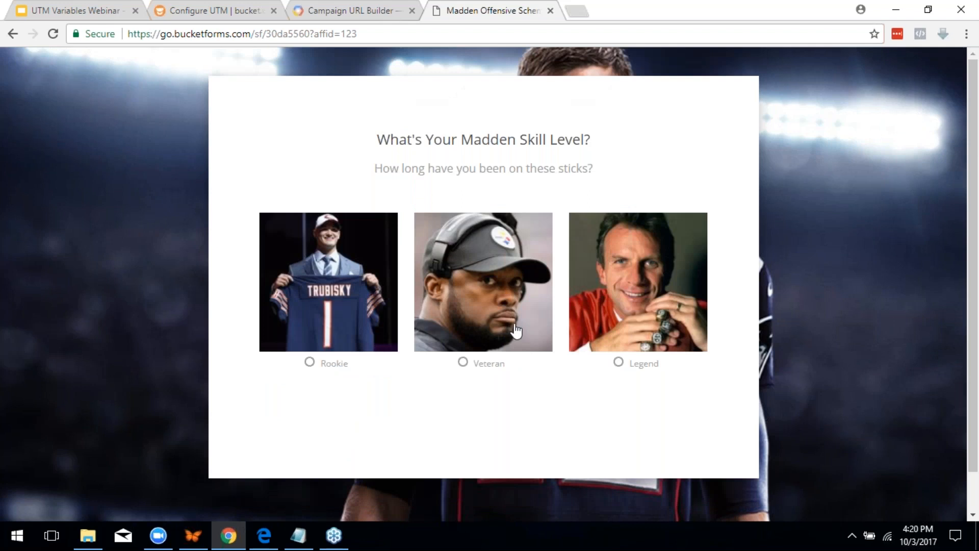
pyautogui.click(492, 365)
# Fill in the test email address from autofill and send it to finish the quiz
pyautogui.click(443, 319)
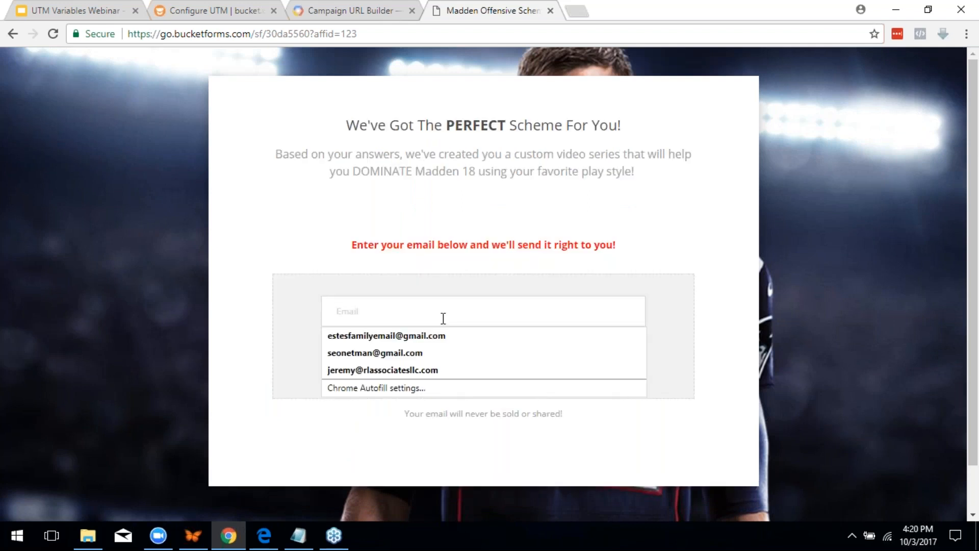
pyautogui.write('te')
pyautogui.click(454, 335)
pyautogui.click(455, 360)
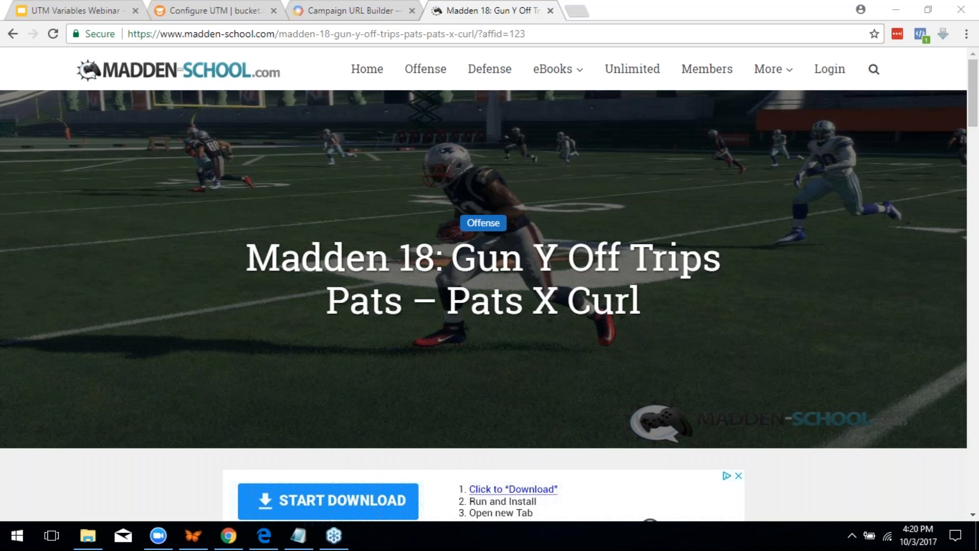
# Scroll through the redirected Madden School article to confirm affid=123, then return to the UTM Variables Webinar slides
pyautogui.scroll(-14, 459, 219)
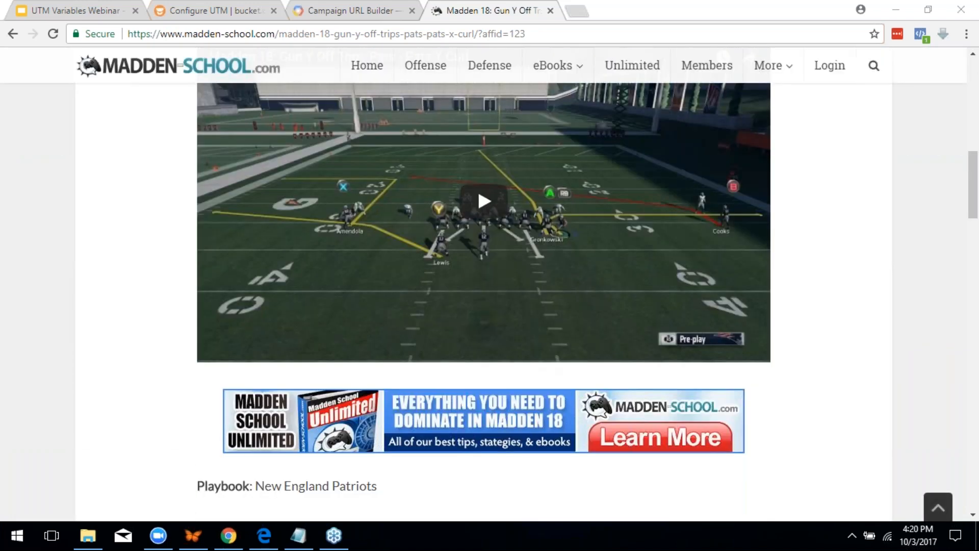
pyautogui.scroll(-19, 435, 369)
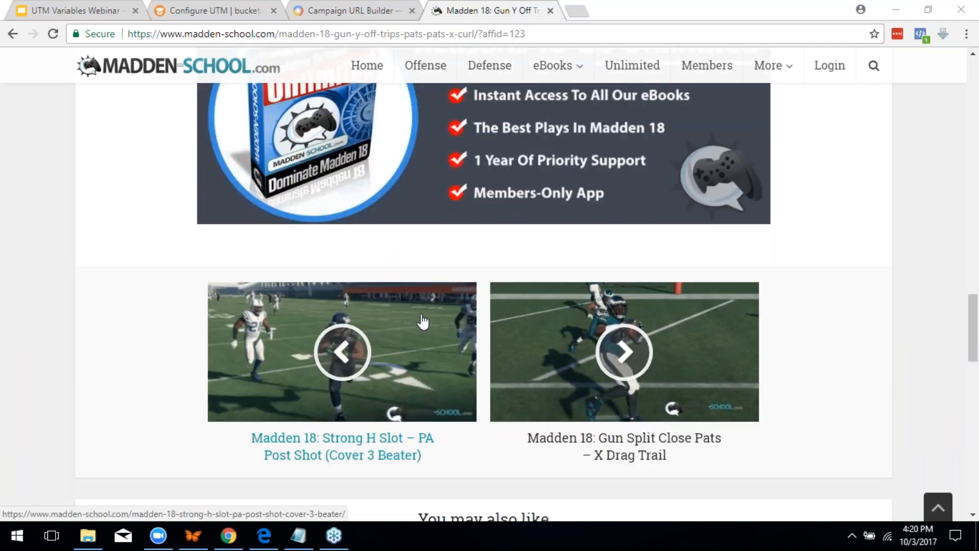
pyautogui.scroll(5, 435, 352)
pyautogui.scroll(-1, 544, 414)
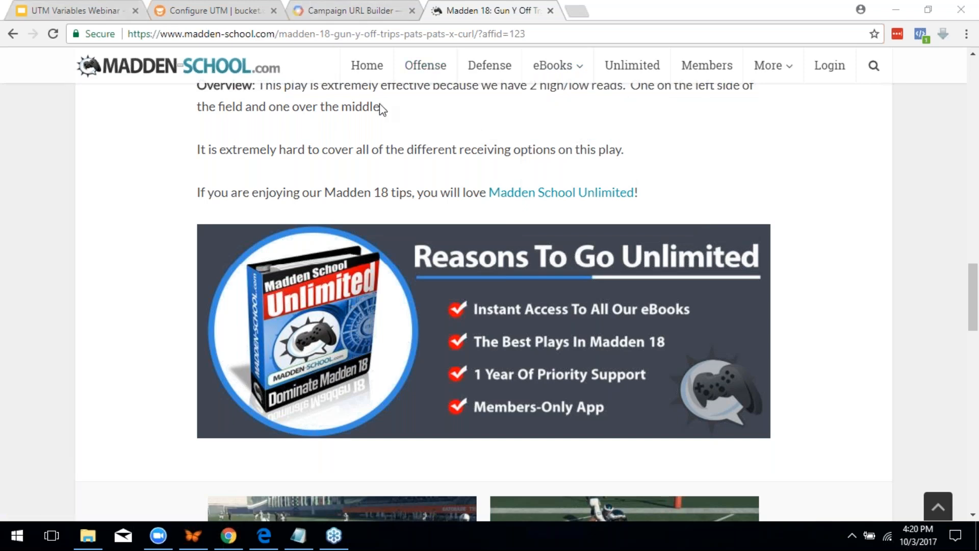
pyautogui.click(108, 8)
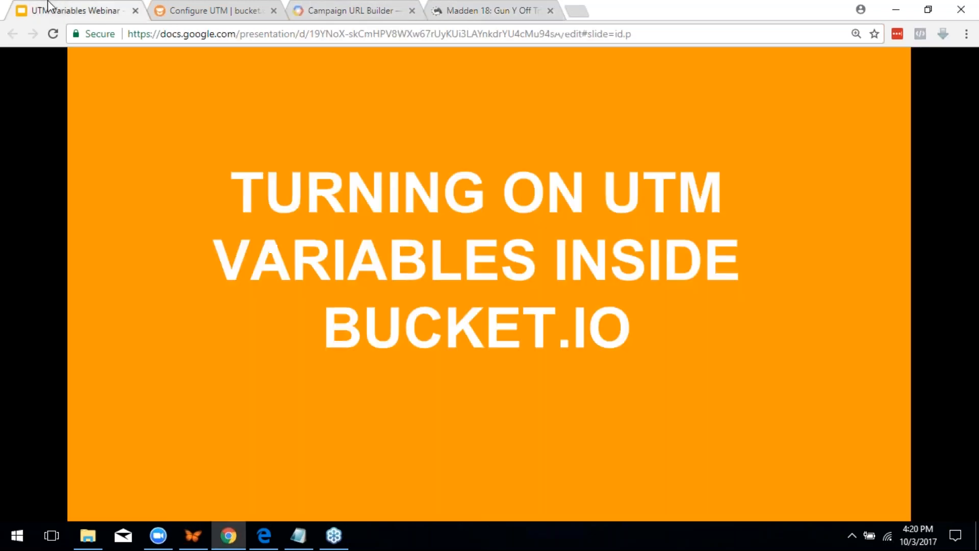
# Switch back to the Configure UTM | bucket.io tab showing the quiz copy's UTM settings
pyautogui.click(234, 7)
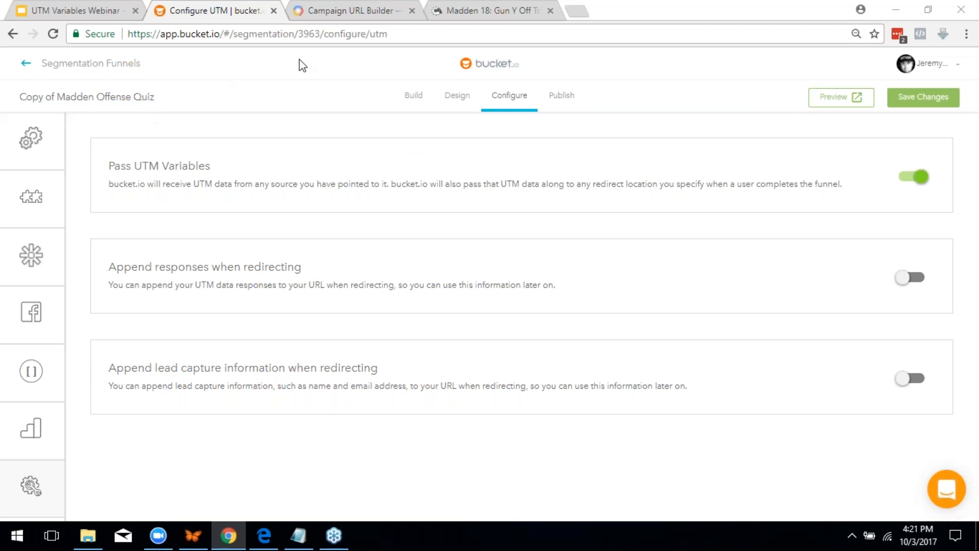
# On the Madden tab, go back from the article to the quiz start page carrying affid=123
pyautogui.click(482, 6)
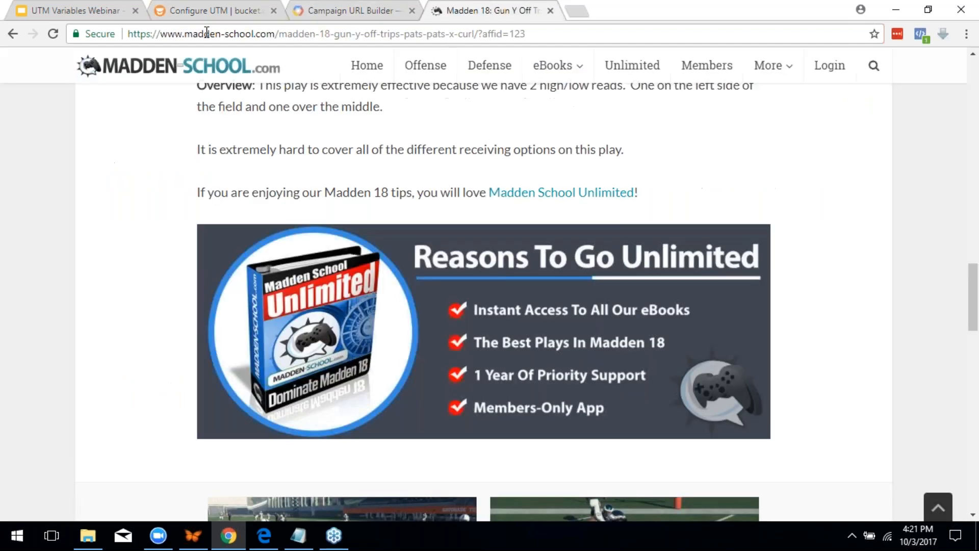
pyautogui.click(13, 33)
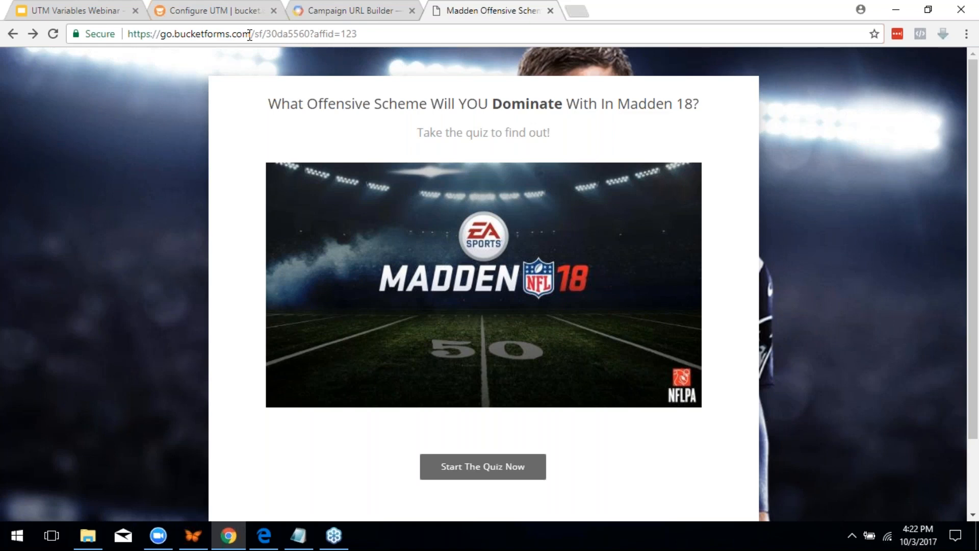
# Switch to the Campaign URL Builder tab with the Facebook, Newsfeed, Desktop campaign form
pyautogui.click(311, 8)
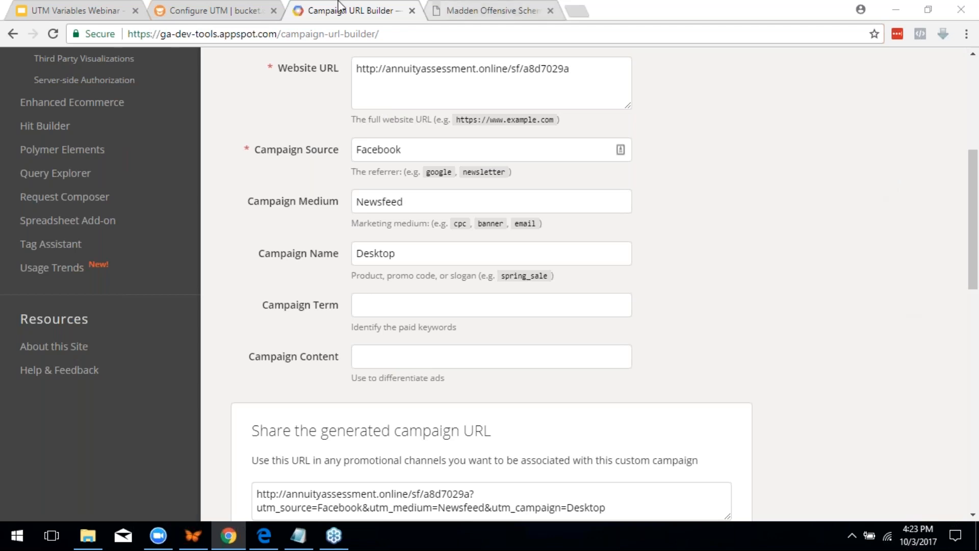
# Return to the Copy of Madden Offense Quiz UTM settings in bucket.io
pyautogui.click(179, 7)
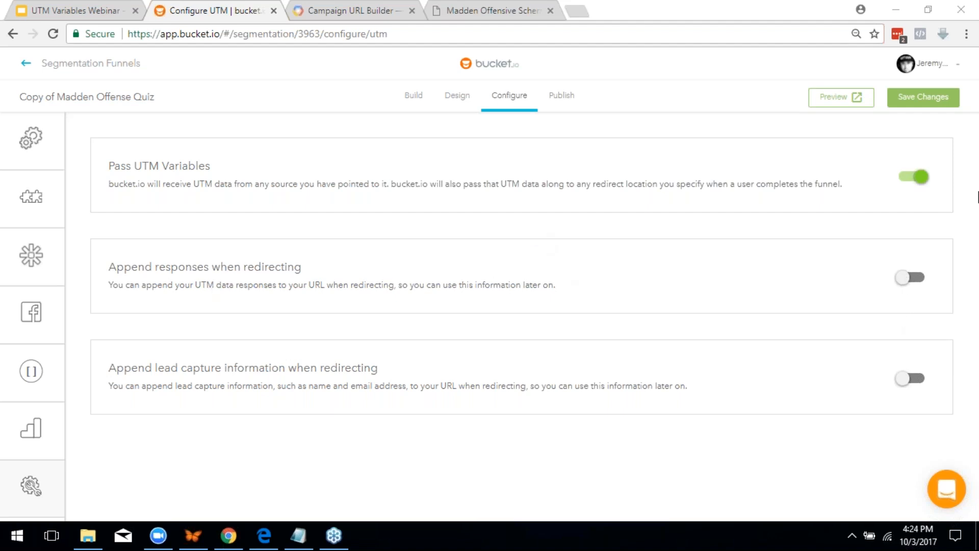
# Turn on Append responses when redirecting and set the answer UTM tag to qb
pyautogui.click(904, 280)
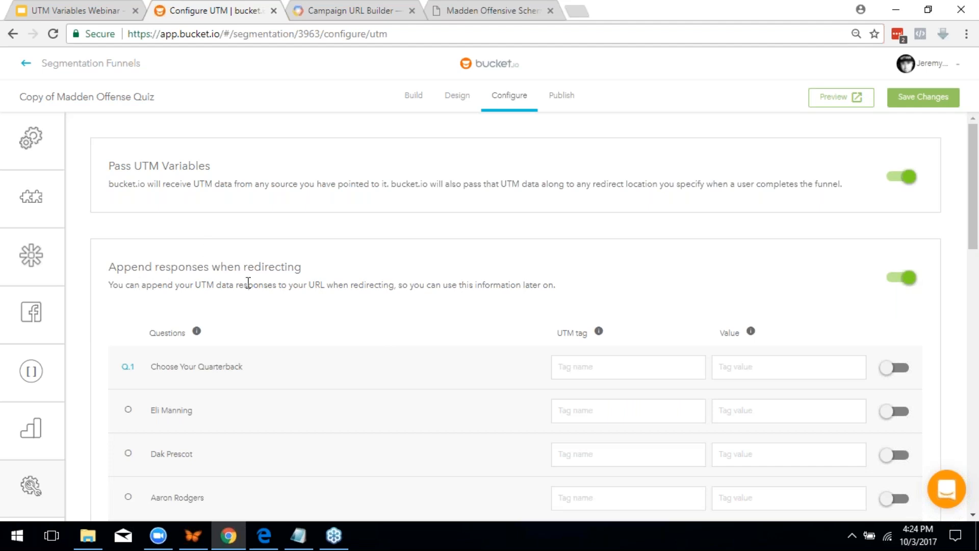
pyautogui.scroll(-3, 433, 306)
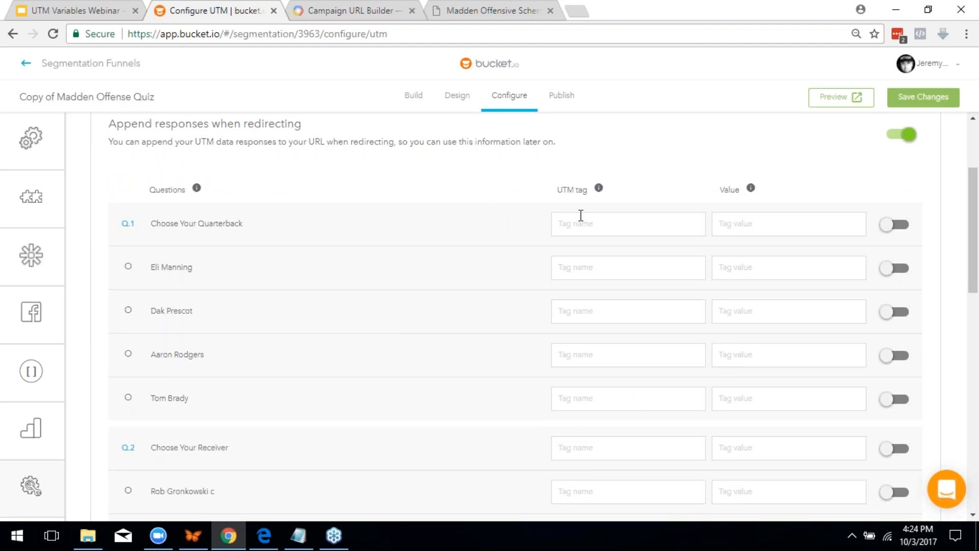
pyautogui.scroll(3, 765, 245)
pyautogui.scroll(-3, 763, 260)
pyautogui.write('qb')
# Tag the Eli Manning answer with value eli and the Dak Prescot answer with dak
pyautogui.click(638, 267)
pyautogui.write('qb')
pyautogui.write('eli')
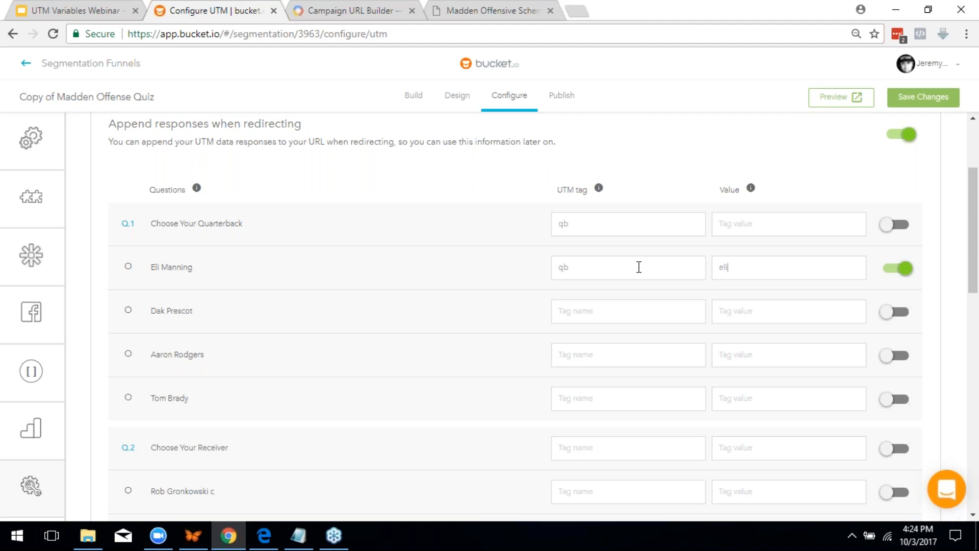
pyautogui.click(606, 313)
pyautogui.write('qb')
pyautogui.write('dak')
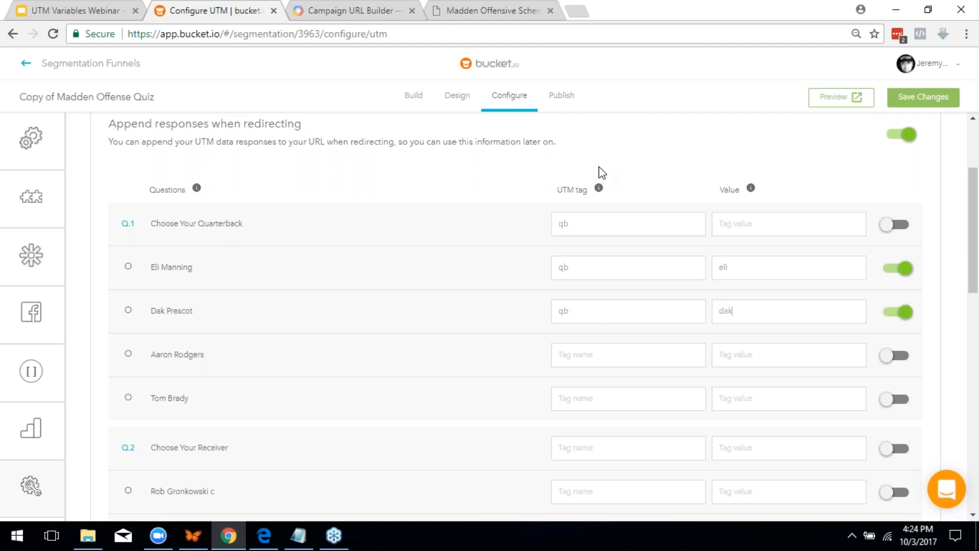
pyautogui.click(355, 6)
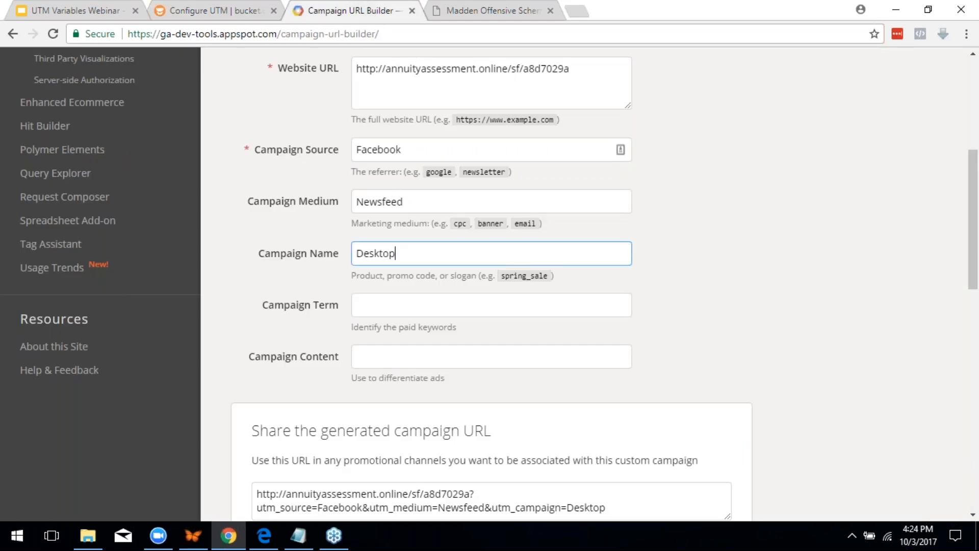
# Review the generated campaign URL, then return to the bucket.io answer-tag settings
pyautogui.scroll(-2, 439, 415)
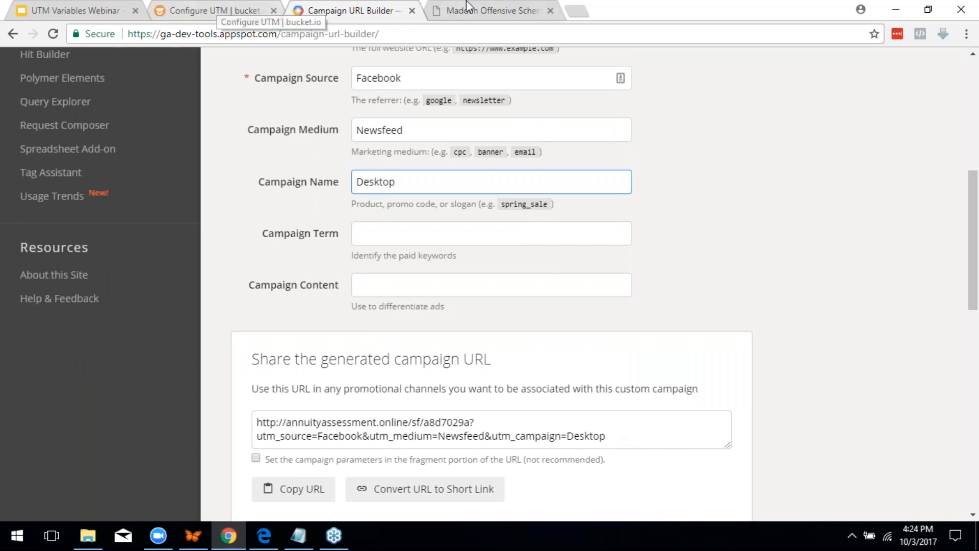
pyautogui.hotkey('ctrl', 'Tab')
pyautogui.click(181, 6)
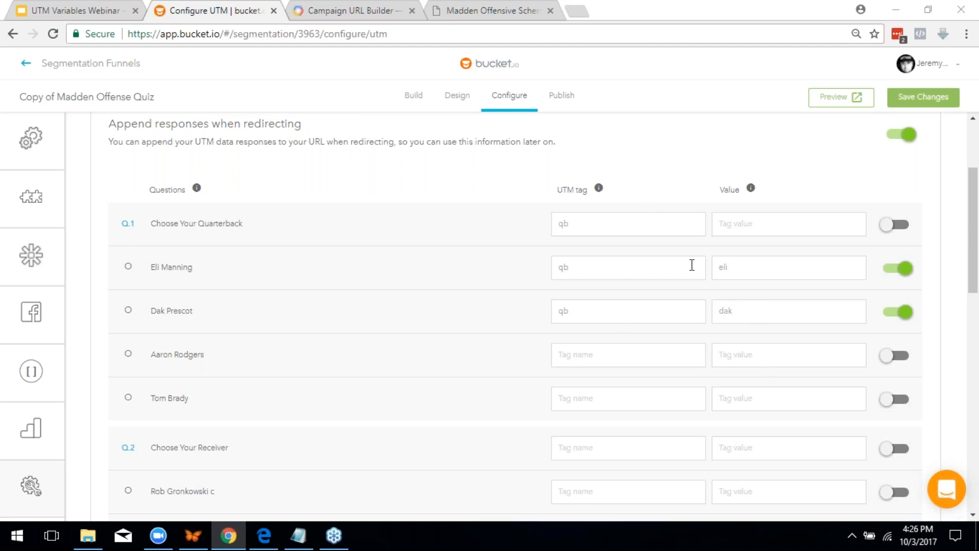
# Switch Append responses when redirecting back off for the Madden quiz copy
pyautogui.scroll(-3, 754, 263)
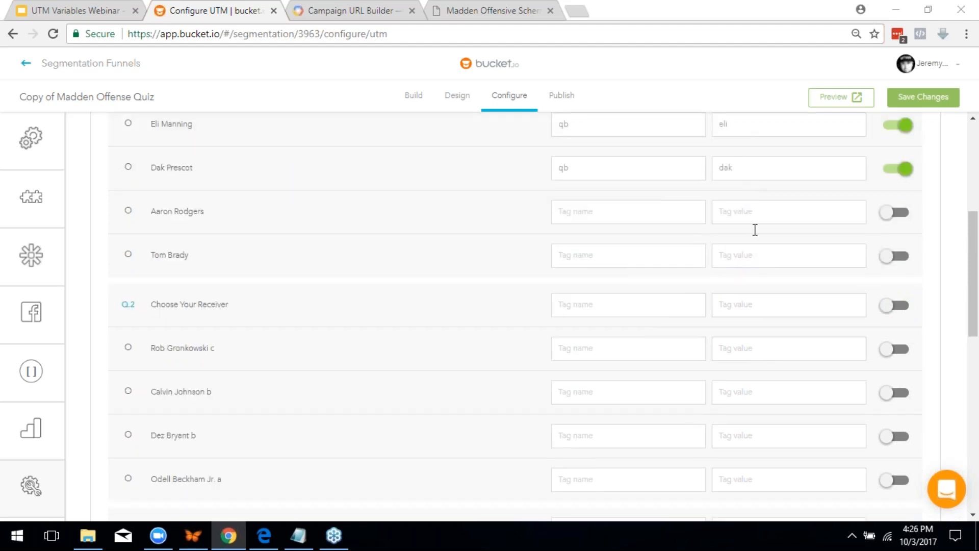
pyautogui.scroll(3, 755, 230)
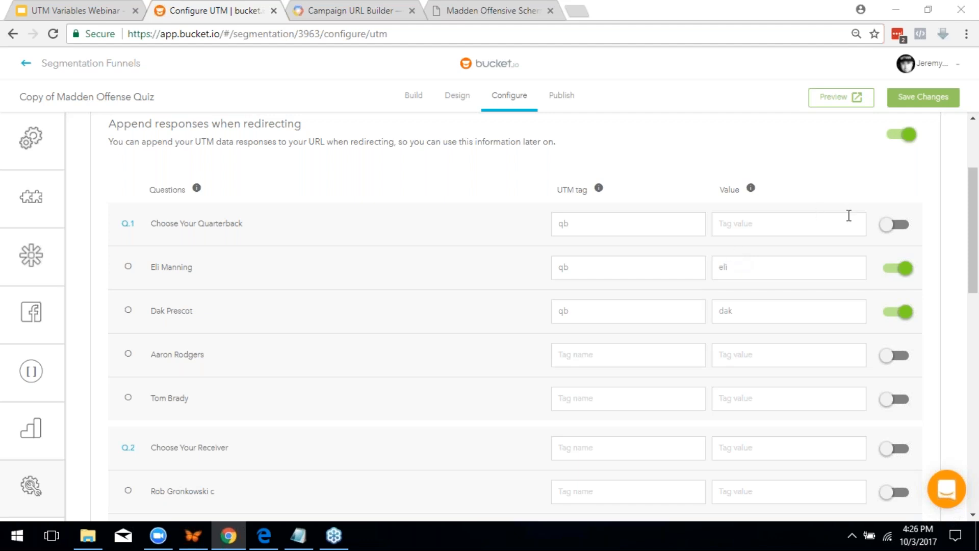
pyautogui.scroll(2, 883, 219)
pyautogui.click(901, 206)
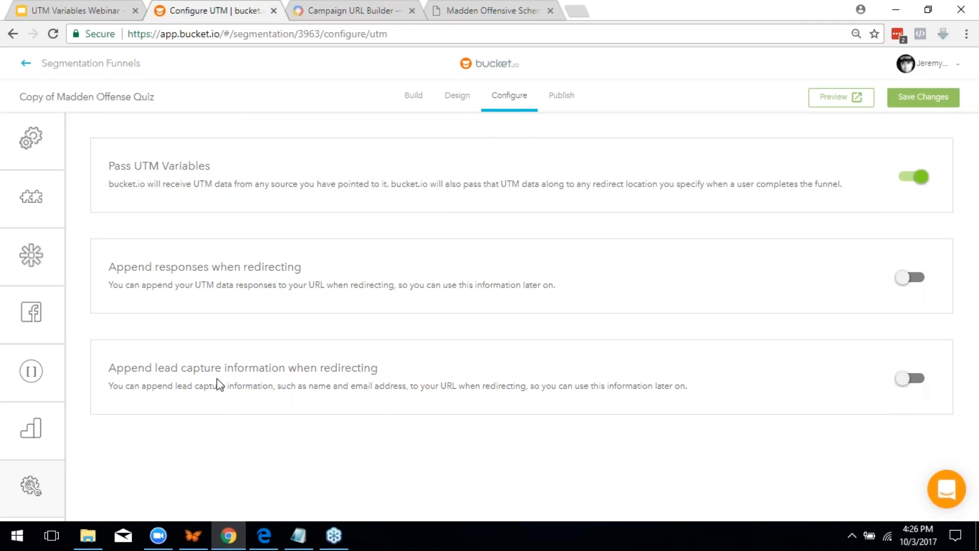
# Turn on Append lead capture information, enable the L1 row, and tag the Email field em
pyautogui.click(910, 378)
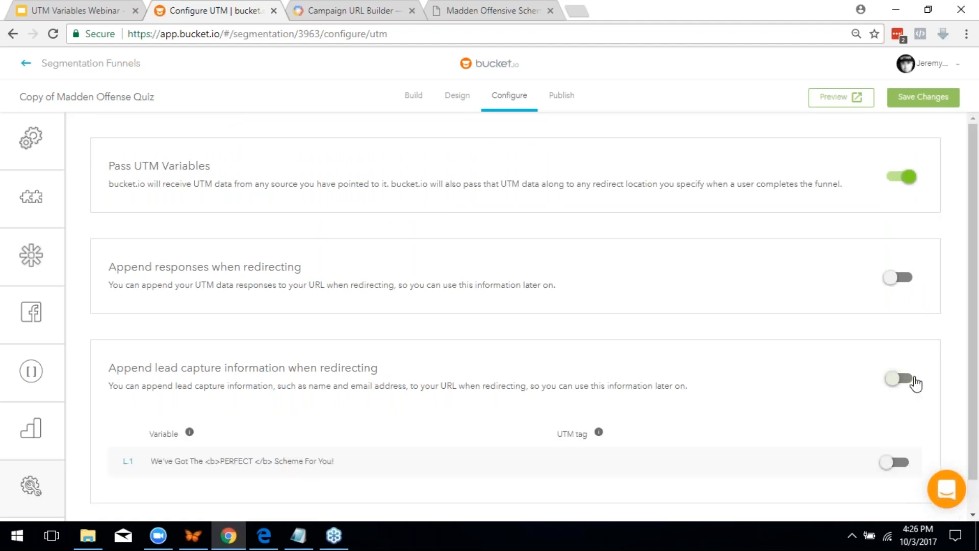
pyautogui.scroll(-1, 907, 377)
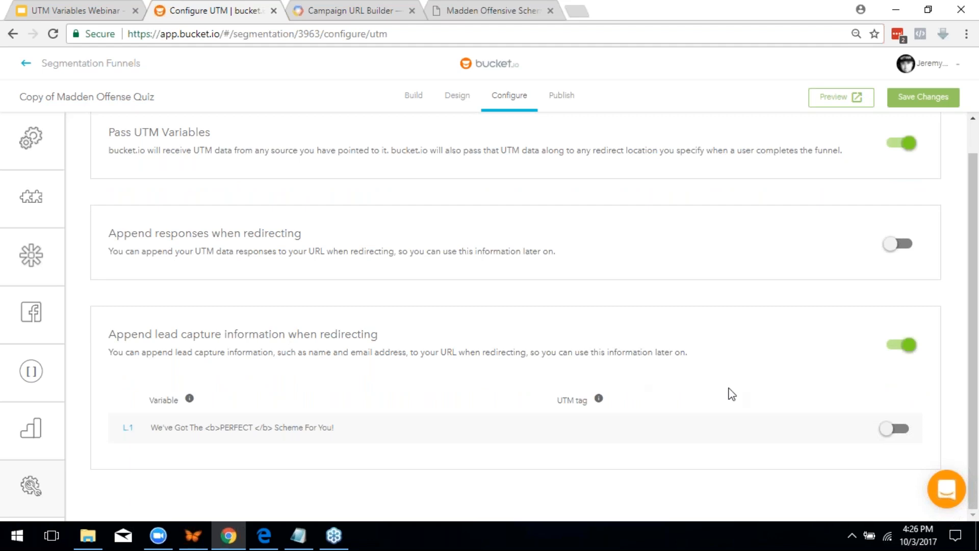
pyautogui.click(892, 429)
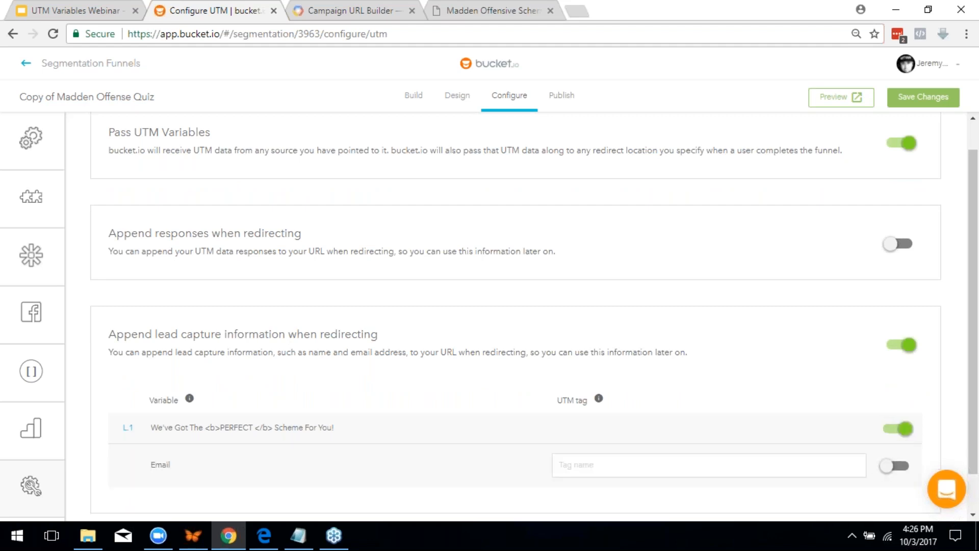
pyautogui.scroll(-1, 678, 382)
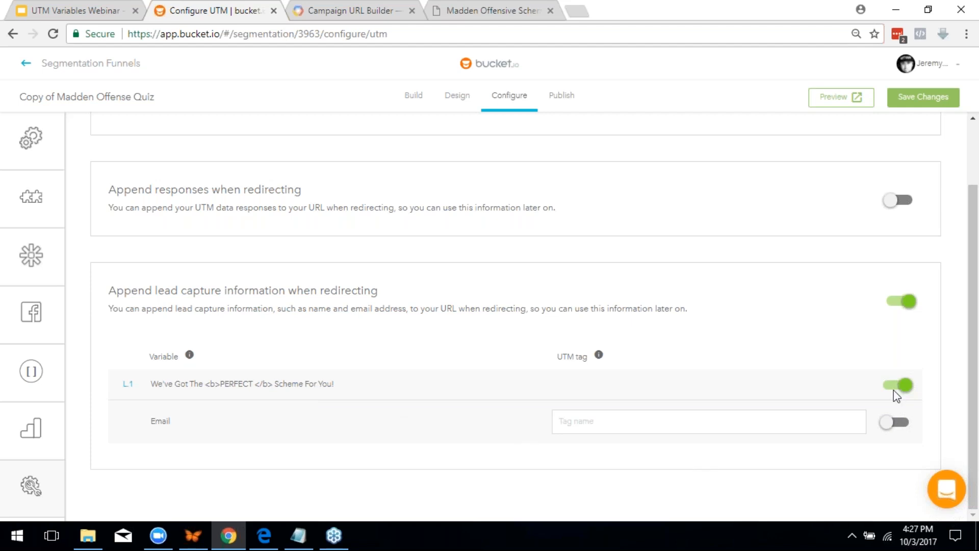
pyautogui.click(682, 421)
pyautogui.write('em')
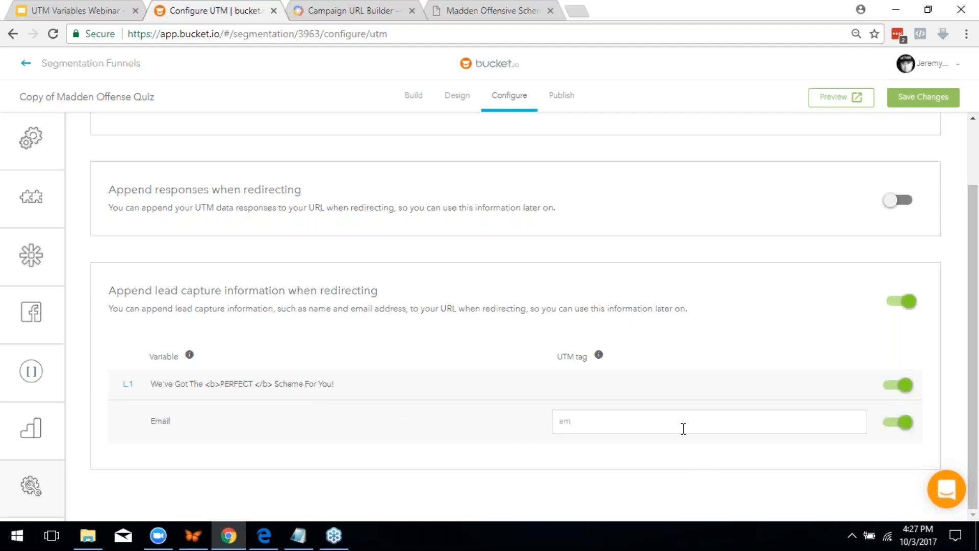
pyautogui.scroll(2, 918, 428)
pyautogui.scroll(-2, 893, 290)
pyautogui.click(585, 421)
pyautogui.click(327, 11)
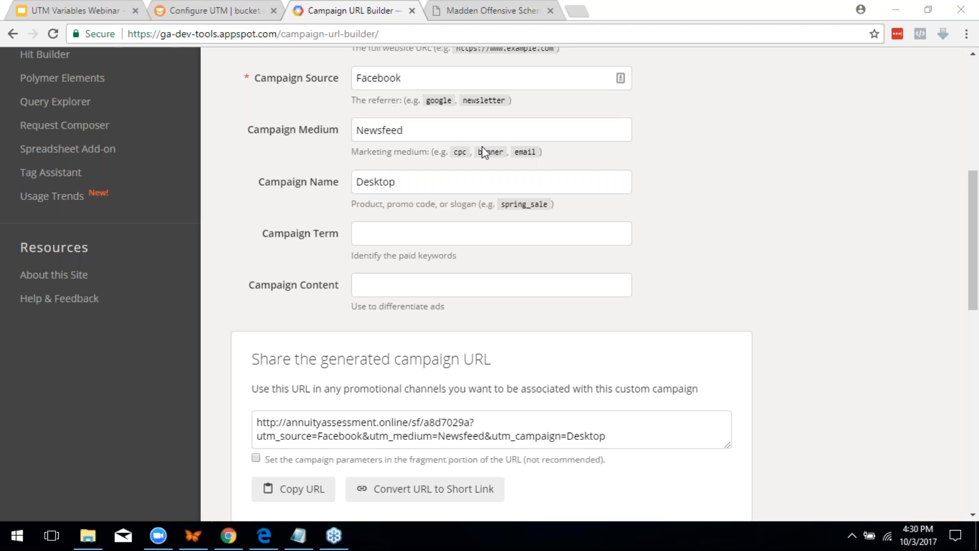
# Replace source Facebook with Email, set medium Drip and campaign name 'Old Customers Survey'
pyautogui.scroll(7, 715, 265)
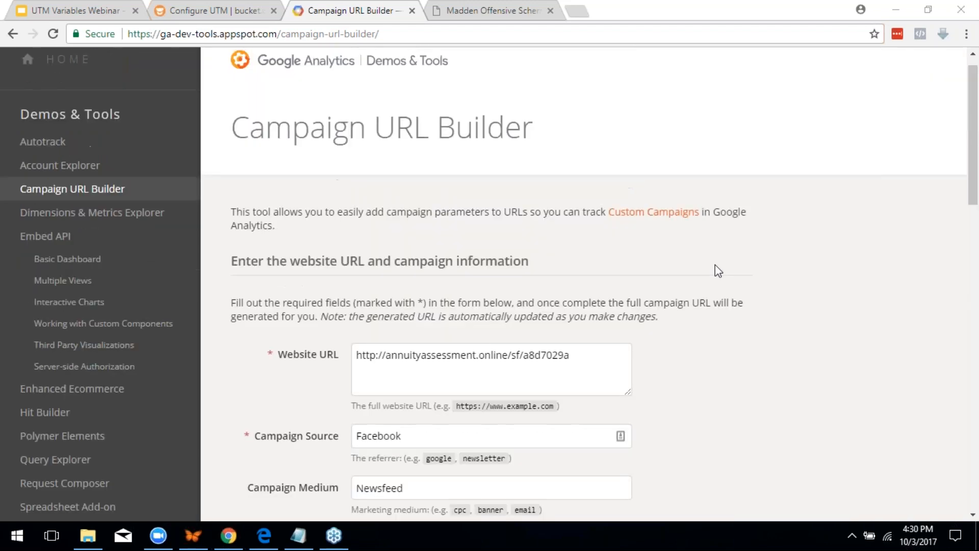
pyautogui.scroll(-4, 715, 265)
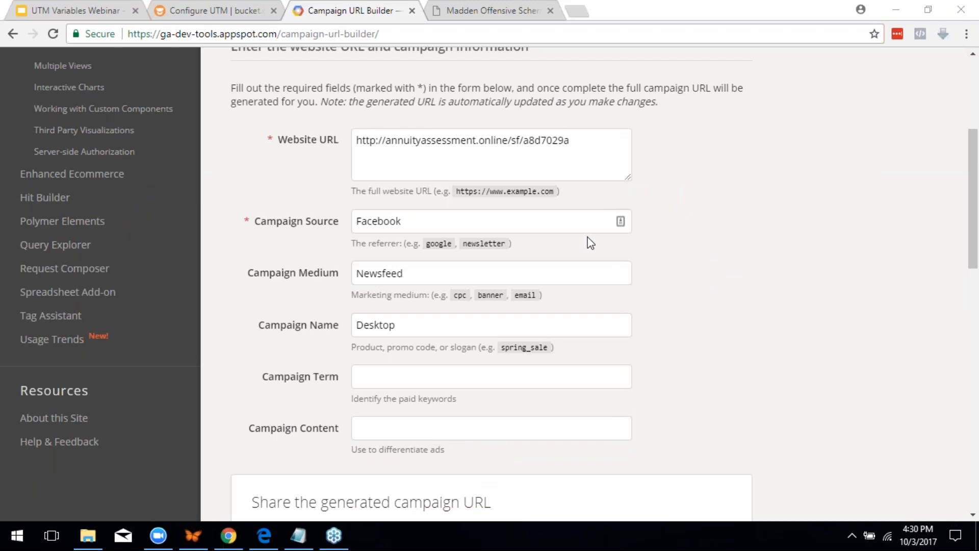
pyautogui.doubleClick(408, 219)
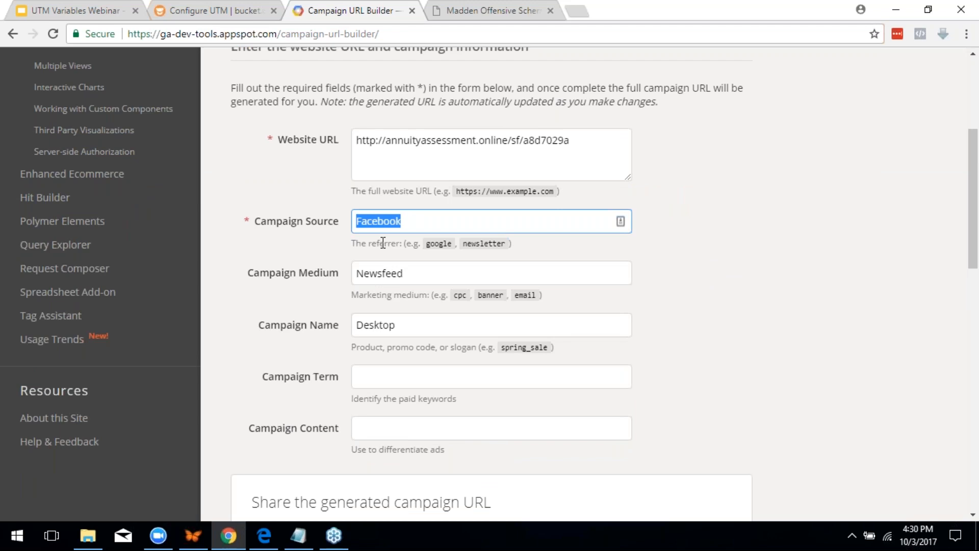
pyautogui.write('Email')
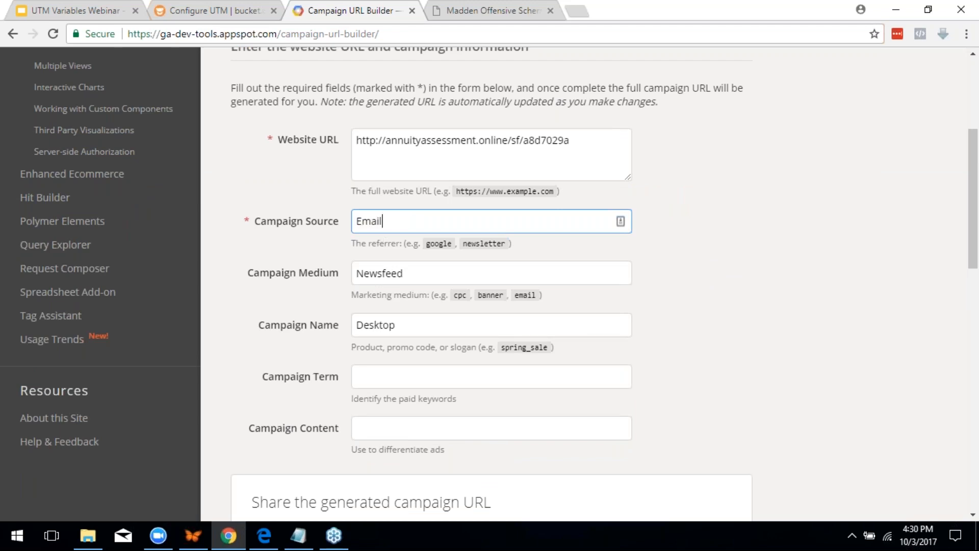
pyautogui.press('Tab')
pyautogui.write('Drip')
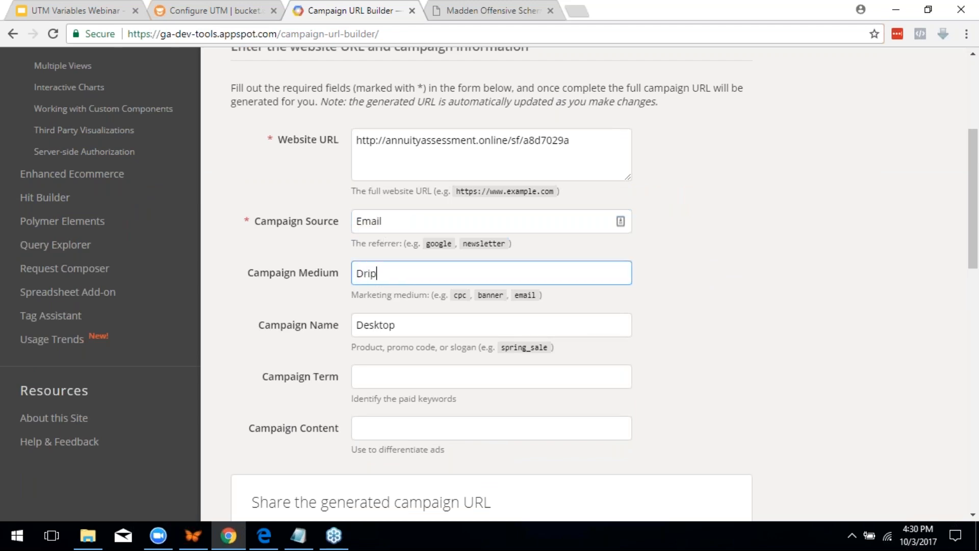
pyautogui.press('Tab')
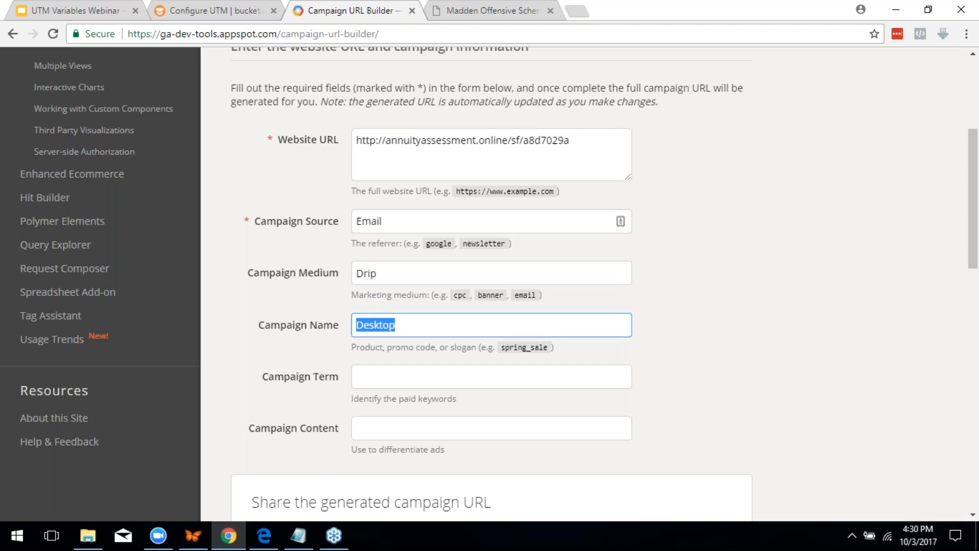
pyautogui.write('Old Custo')
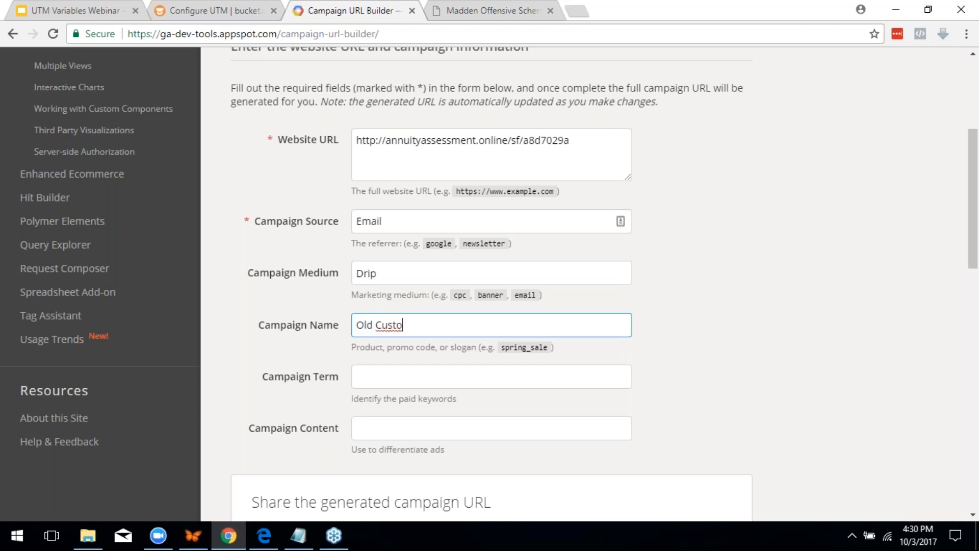
pyautogui.write('mers Survey')
pyautogui.scroll(-1, 381, 257)
pyautogui.scroll(-5, 381, 257)
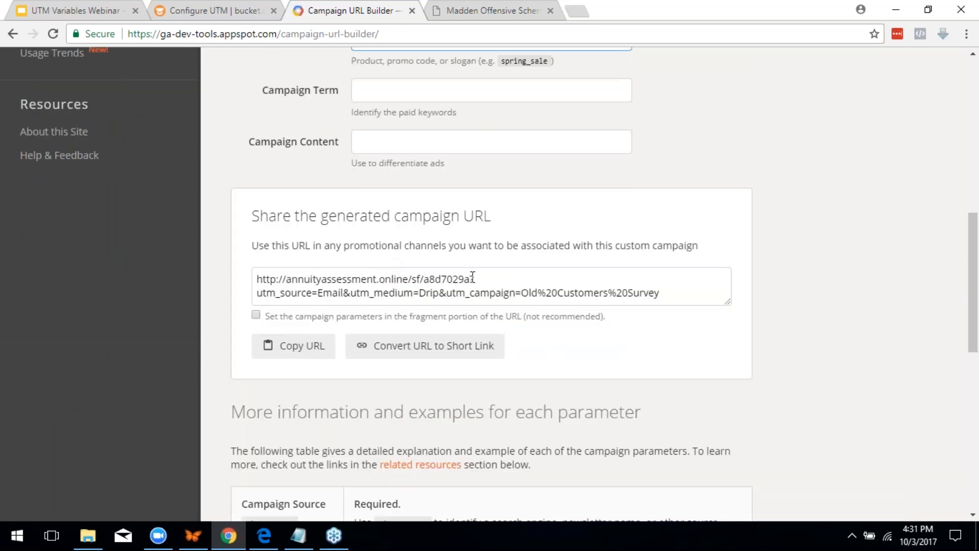
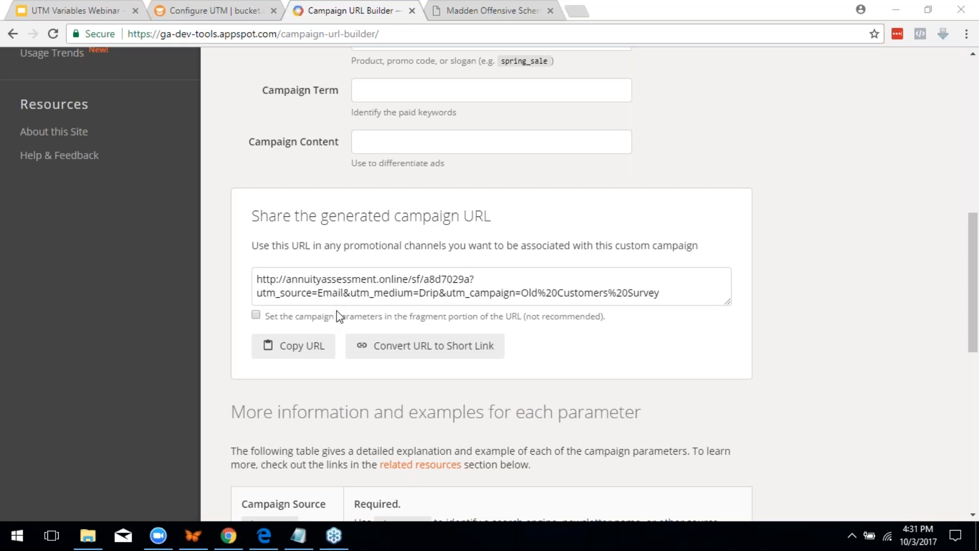
# Turn on Append responses when redirecting in the funnel's Configure UTM settings
pyautogui.click(210, 7)
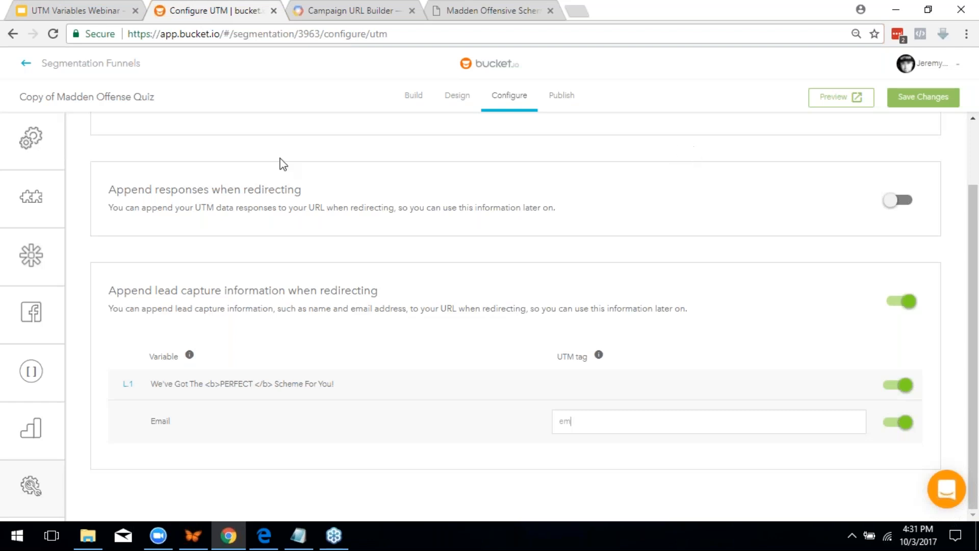
pyautogui.scroll(2, 605, 330)
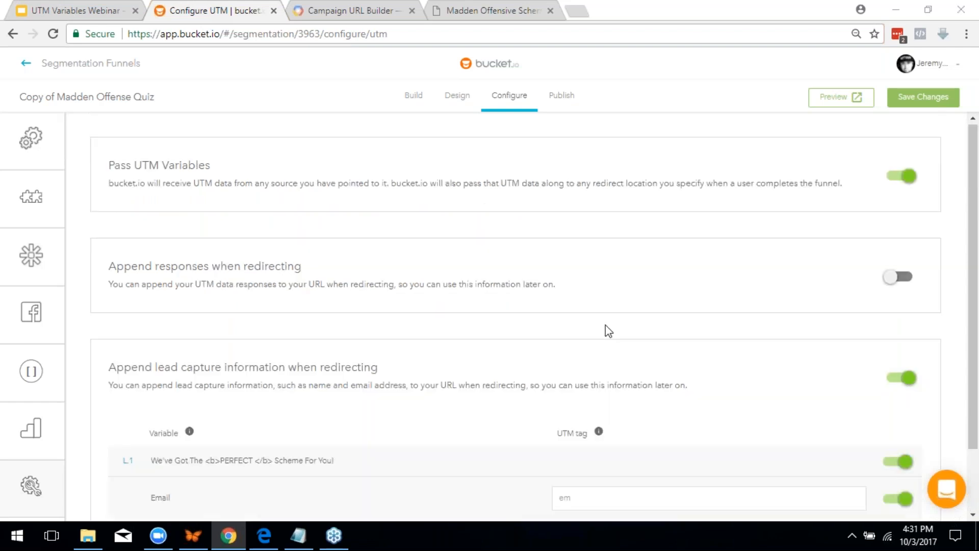
pyautogui.click(897, 282)
# Review the Q.1 UTM tag and value, then scroll through the question tags (eli, dak, em)
pyautogui.click(598, 366)
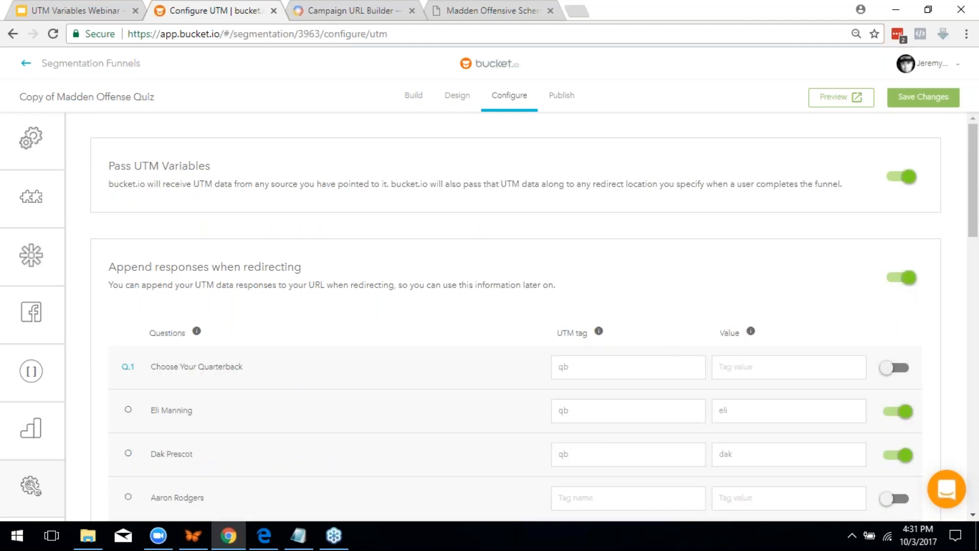
pyautogui.click(819, 366)
pyautogui.scroll(-9, 413, 327)
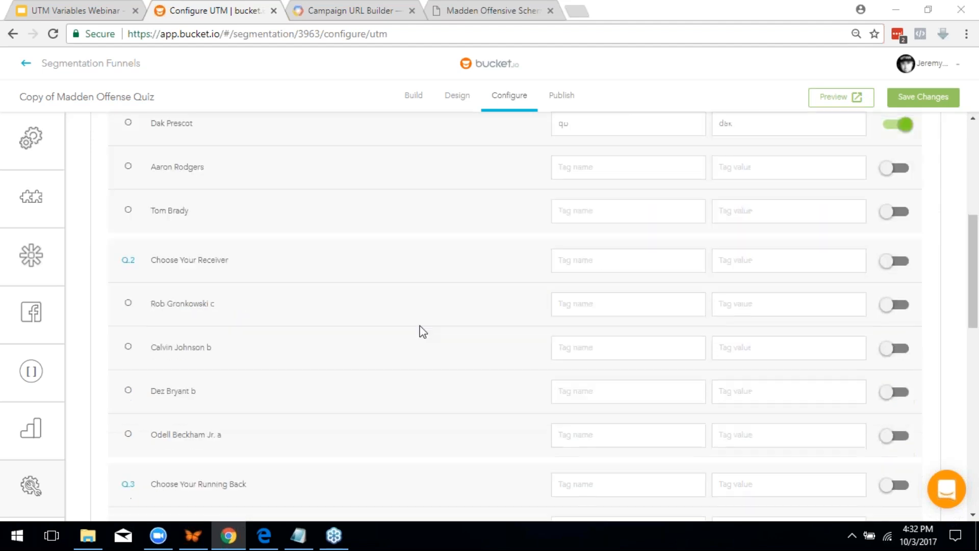
pyautogui.scroll(-9, 638, 366)
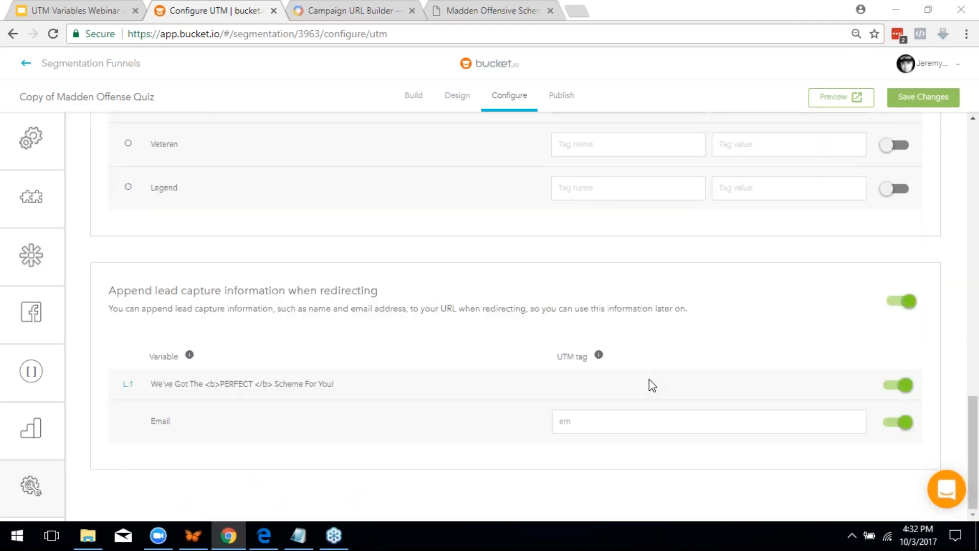
pyautogui.scroll(3, 666, 363)
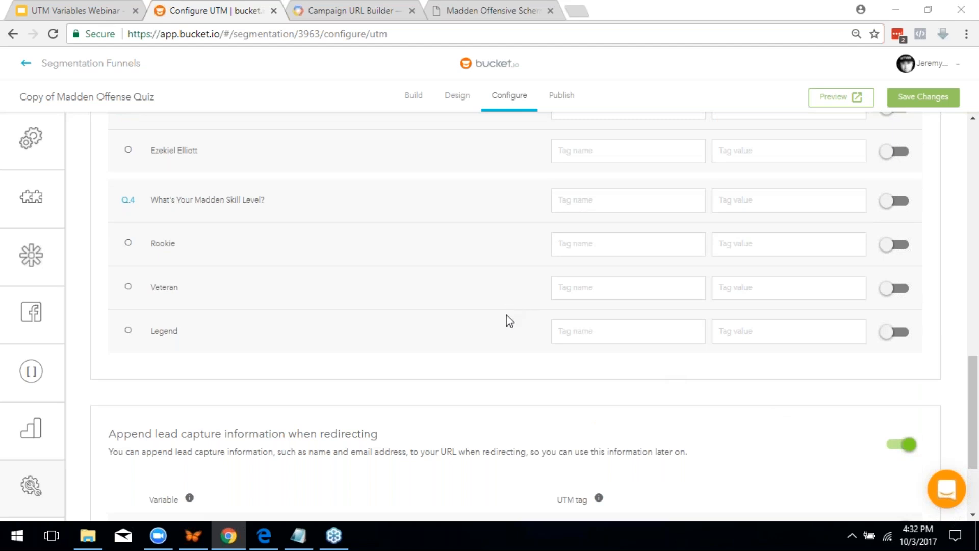
pyautogui.scroll(-3, 505, 321)
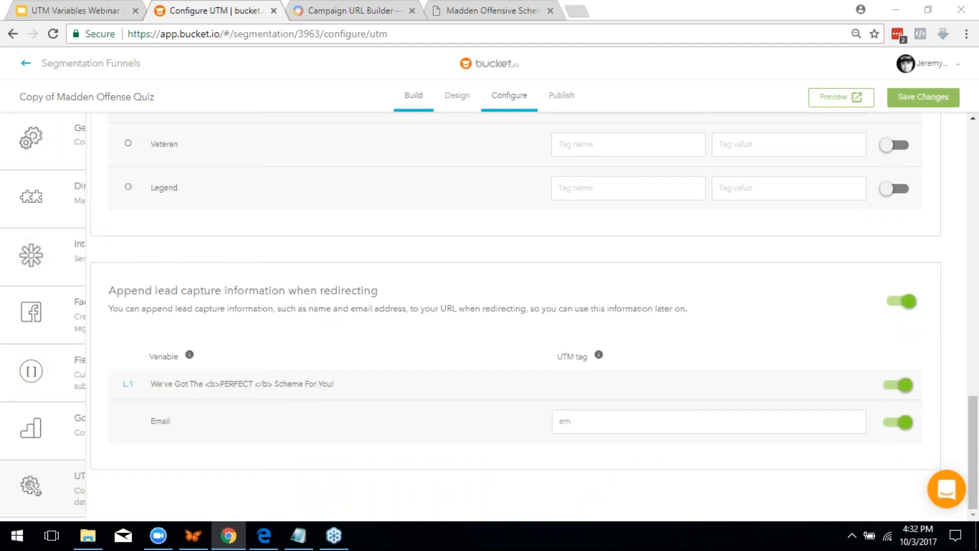
# Return to Build without saving, edit the existing funnel, and open outcome A, Ground & Pound
pyautogui.click(419, 97)
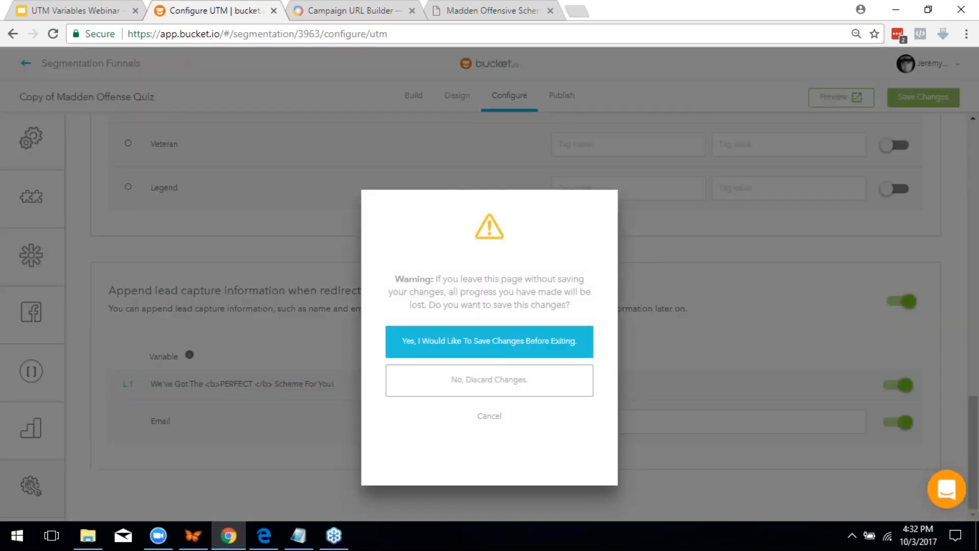
pyautogui.click(537, 382)
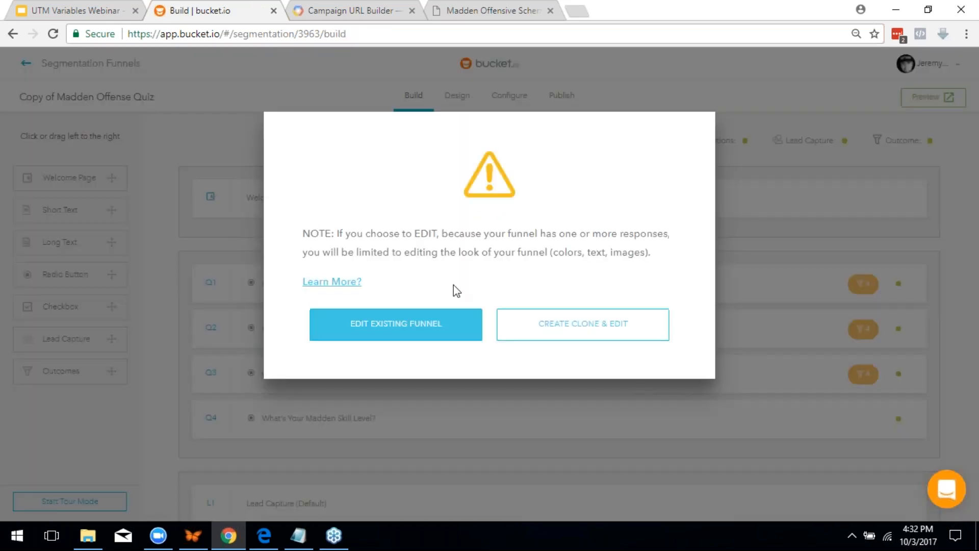
pyautogui.click(389, 337)
pyautogui.scroll(-5, 461, 332)
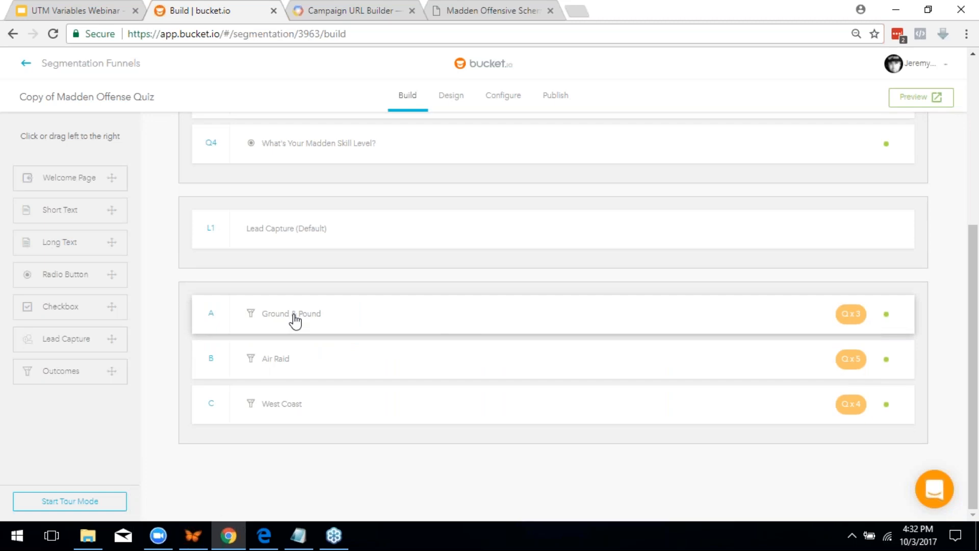
pyautogui.click(292, 314)
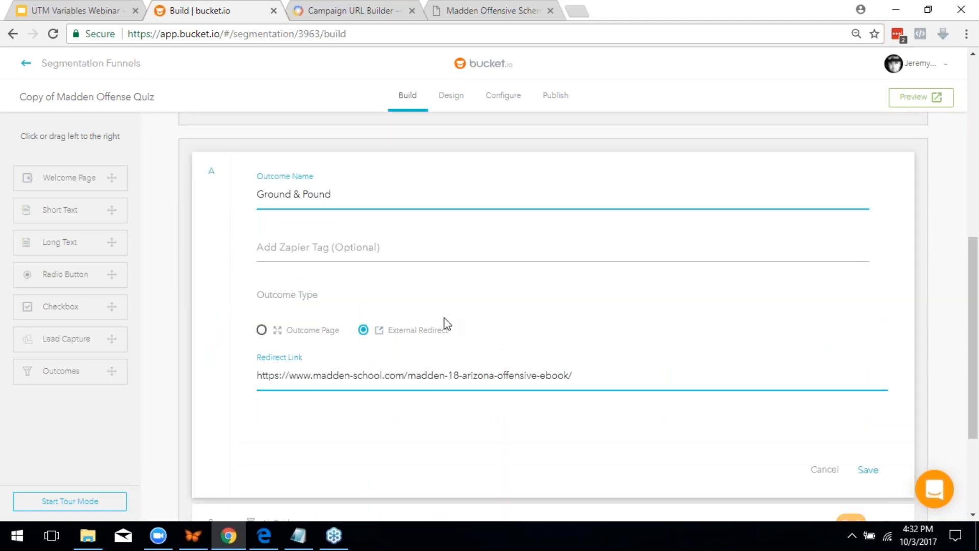
# Append ?outcome=gp to the end of the Ground & Pound redirect link
pyautogui.click(593, 371)
pyautogui.write('?')
pyautogui.press('BackSpace')
pyautogui.write('?outcome=')
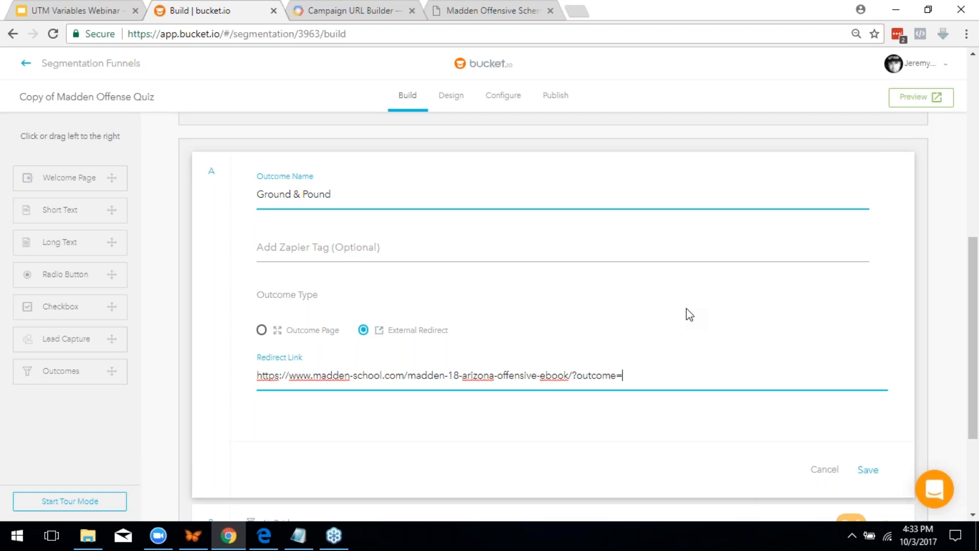
pyautogui.write('gp')
# Save the outcome, preview the quiz, and answer Dak Prescott, Calvin Johnson, Adrian Peterson, Veteran
pyautogui.click(868, 469)
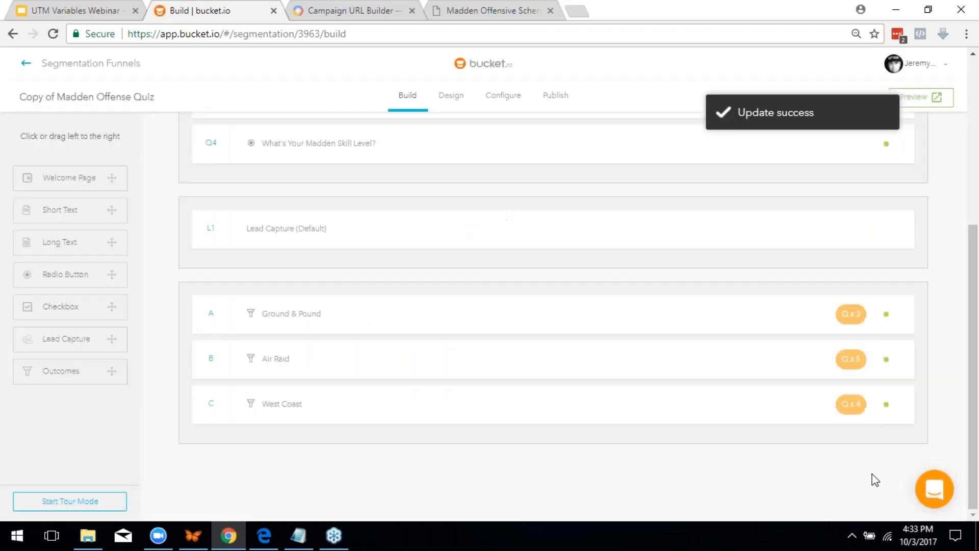
pyautogui.scroll(5, 546, 357)
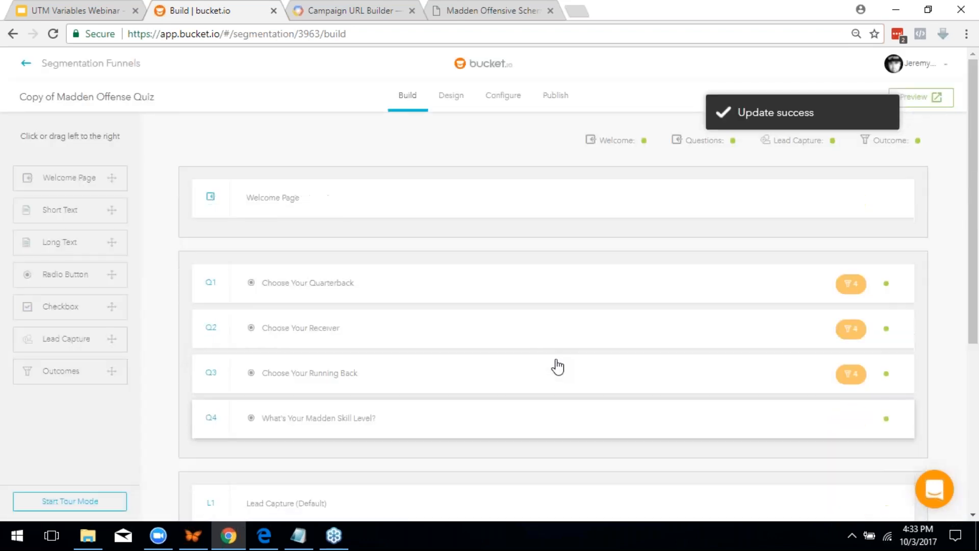
pyautogui.click(914, 97)
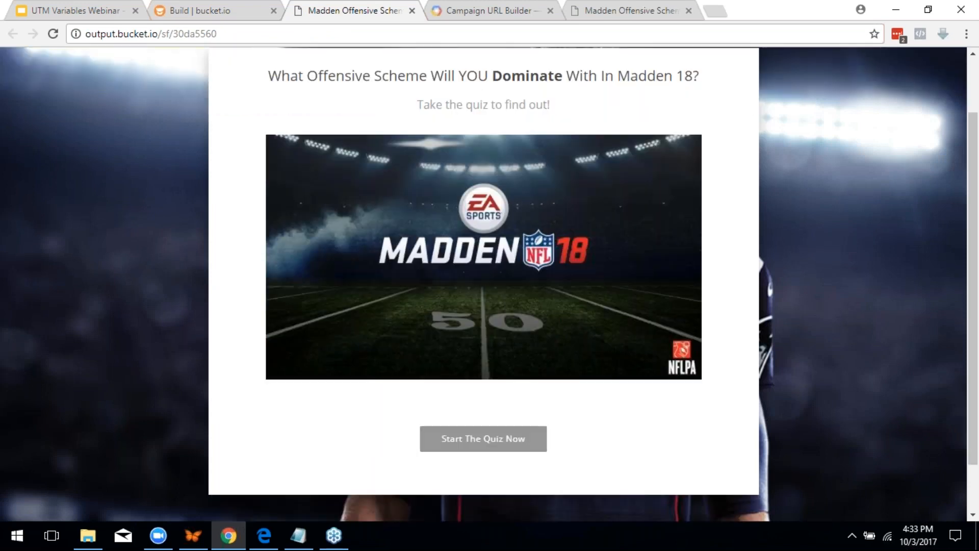
pyautogui.click(459, 438)
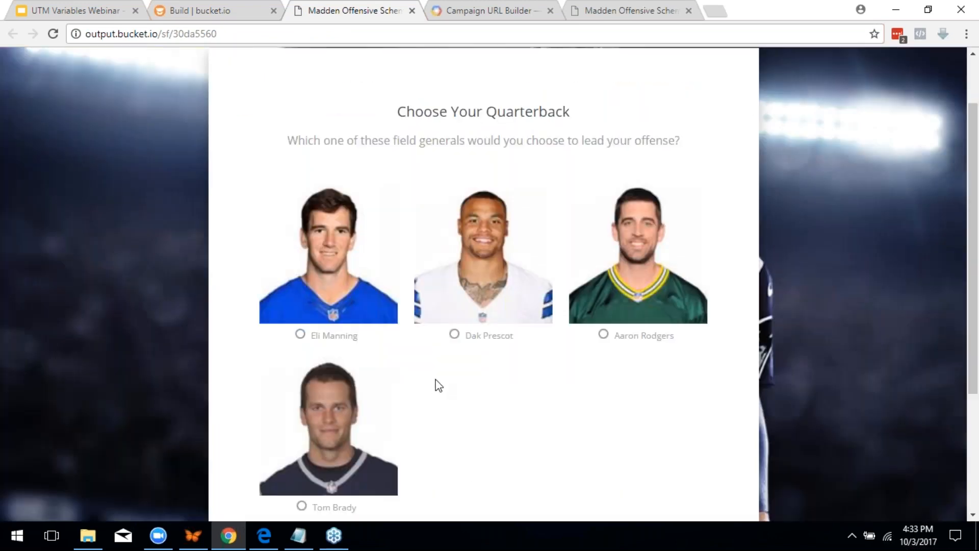
pyautogui.click(463, 329)
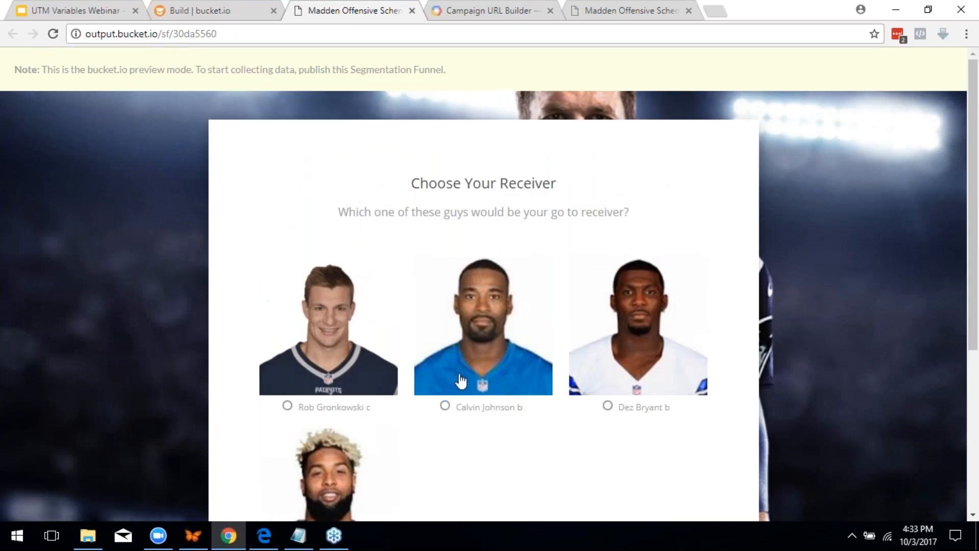
pyautogui.click(451, 405)
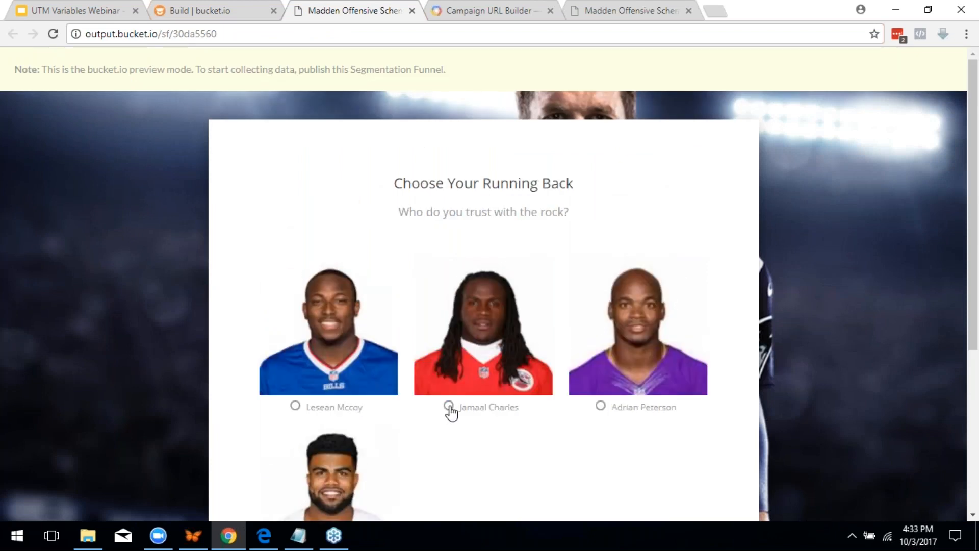
pyautogui.click(600, 407)
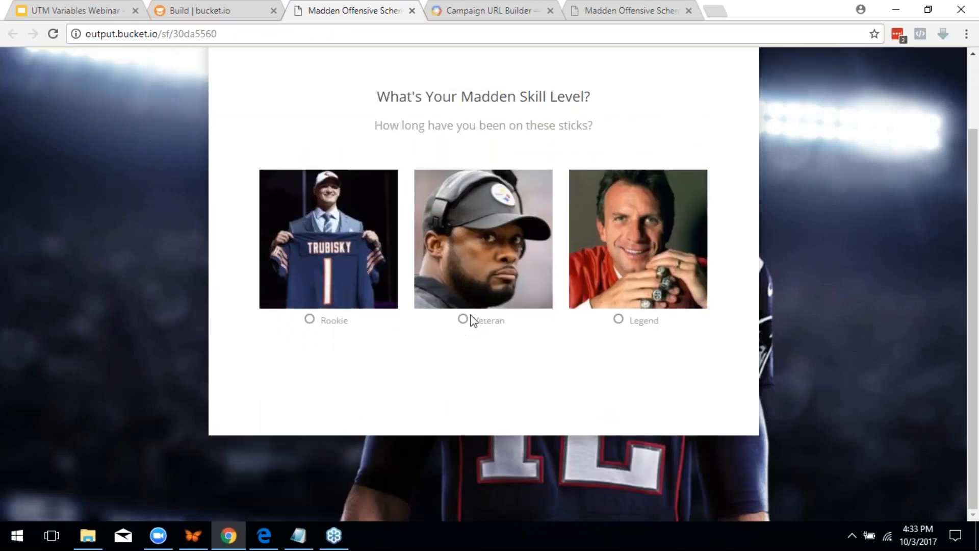
pyautogui.click(464, 319)
# Enter a test email address on the opt-in page and submit it
pyautogui.click(471, 365)
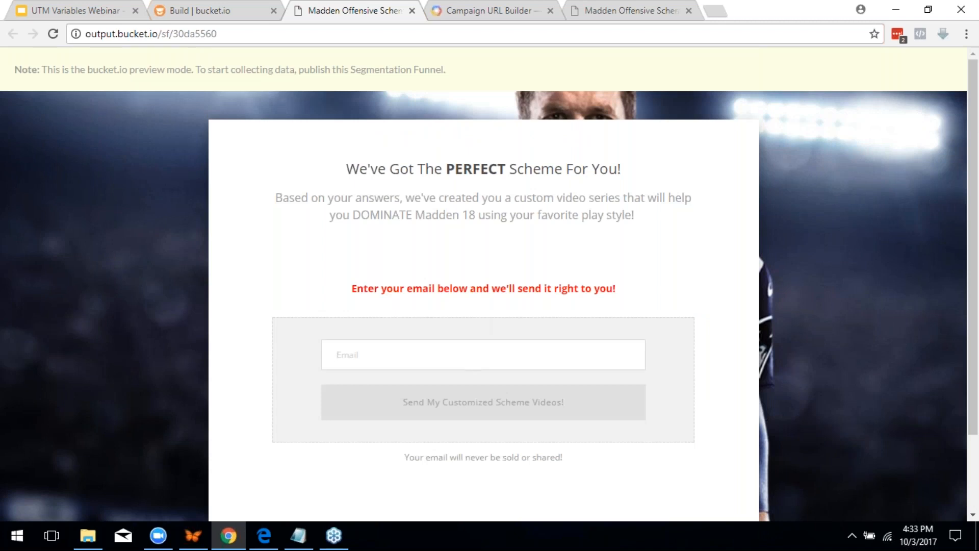
pyautogui.write('test')
pyautogui.press('Down')
pyautogui.press('Return')
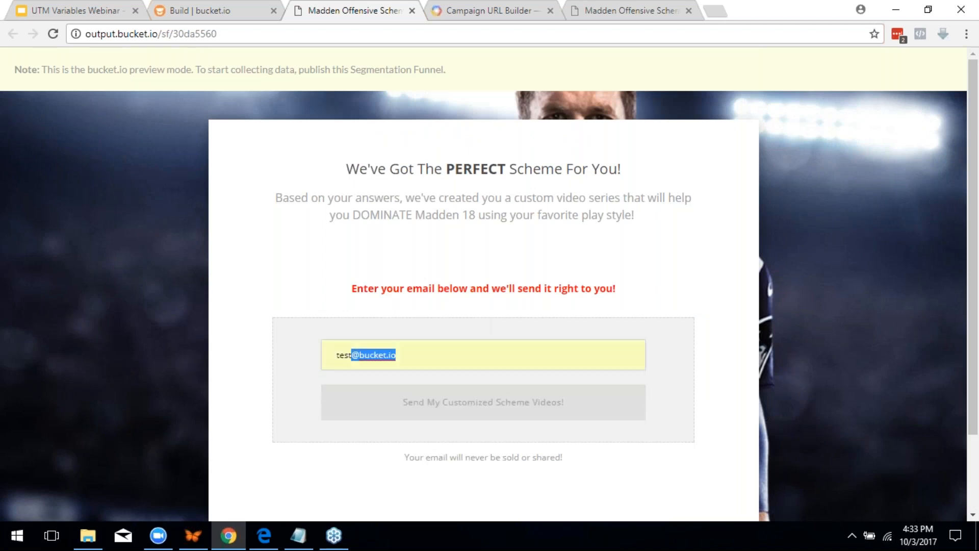
pyautogui.click(556, 410)
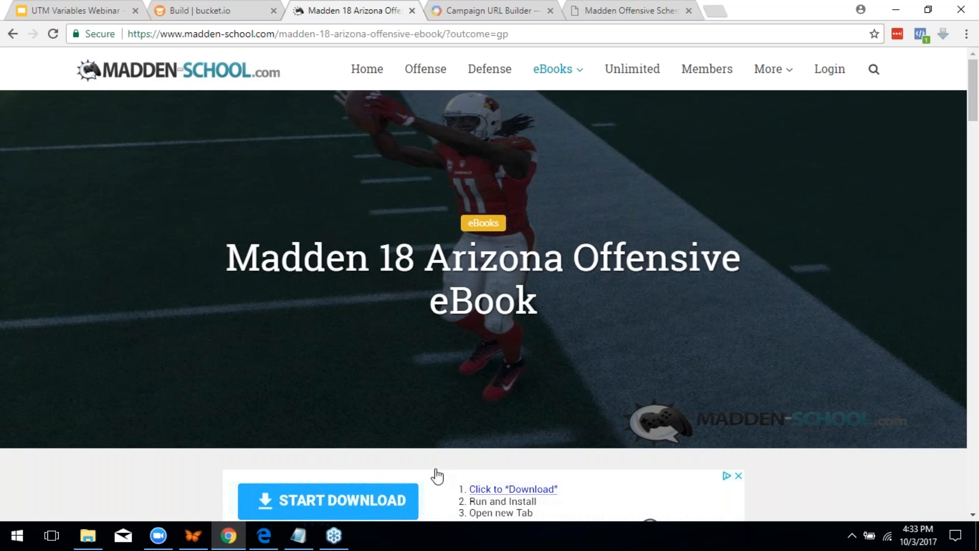
# After checking the ?outcome=gp redirect, reopen the funnel's Configure settings in bucket.io
pyautogui.click(185, 8)
pyautogui.click(62, 5)
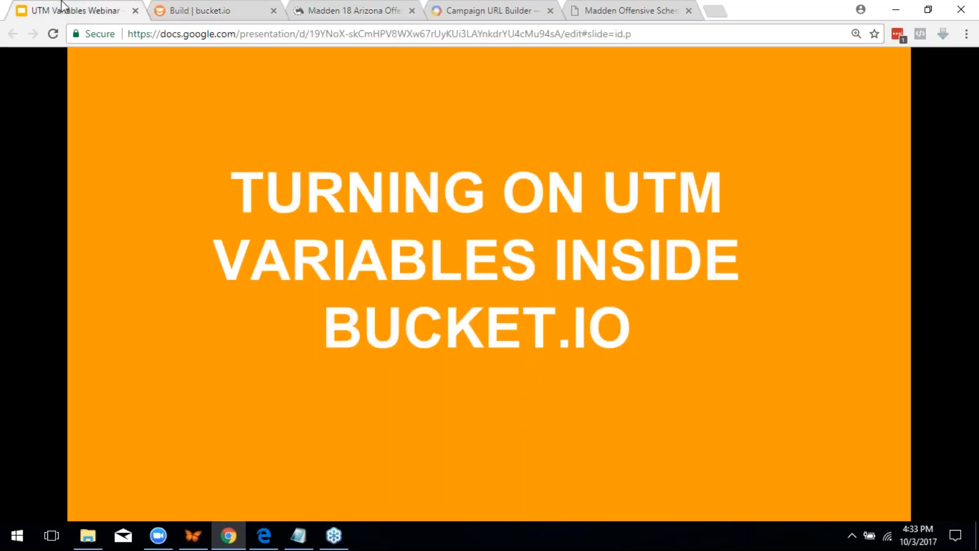
pyautogui.click(174, 7)
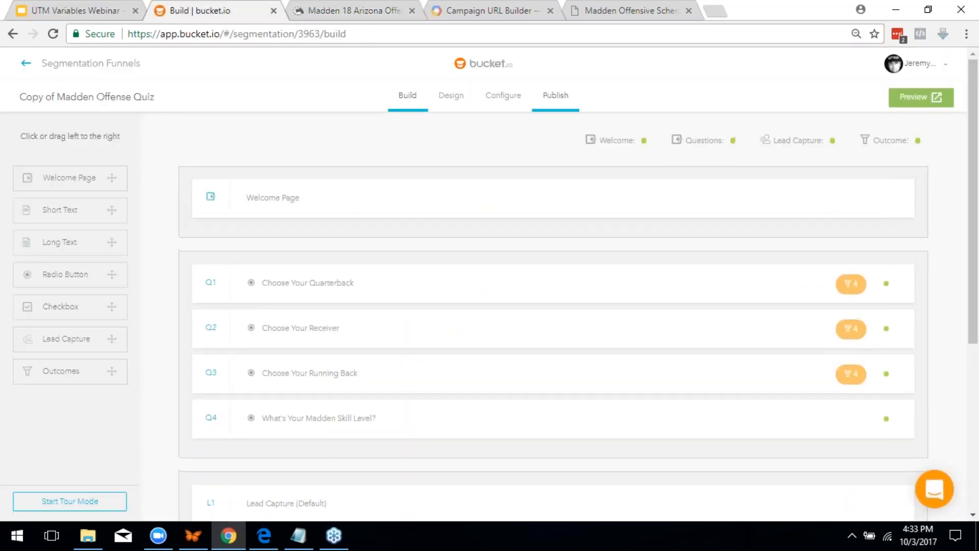
pyautogui.click(502, 96)
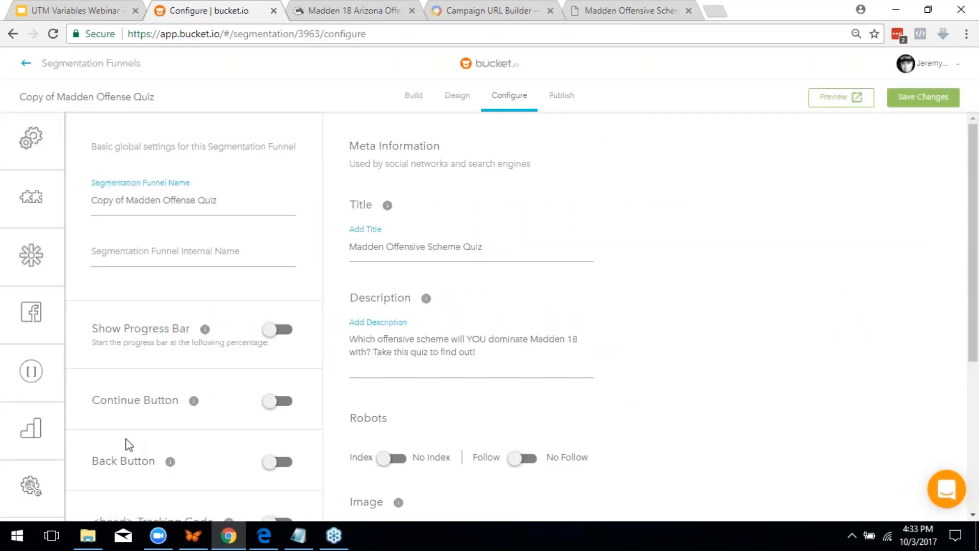
# Turn on Append responses when redirecting under UTM Variables and scroll through the question tag table
pyautogui.click(92, 485)
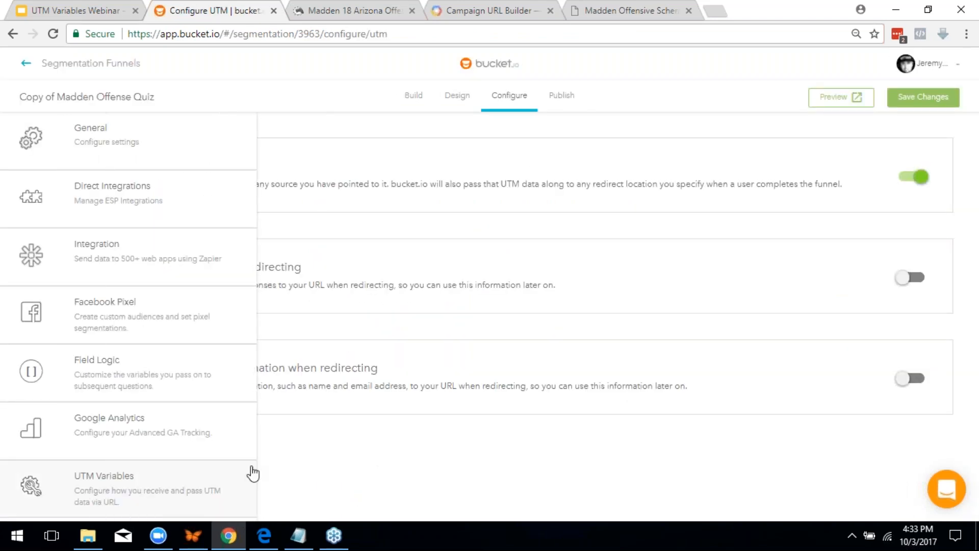
pyautogui.click(899, 278)
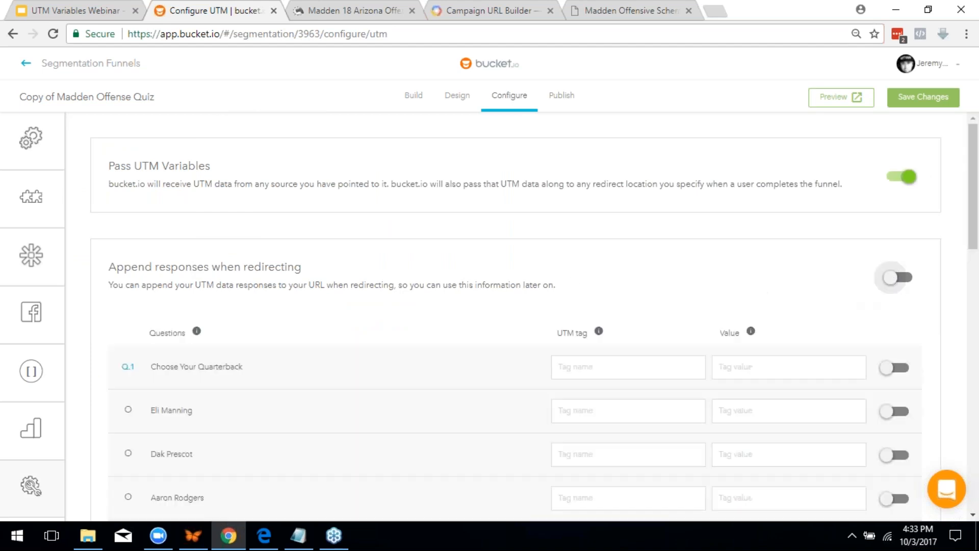
pyautogui.scroll(-15, 708, 363)
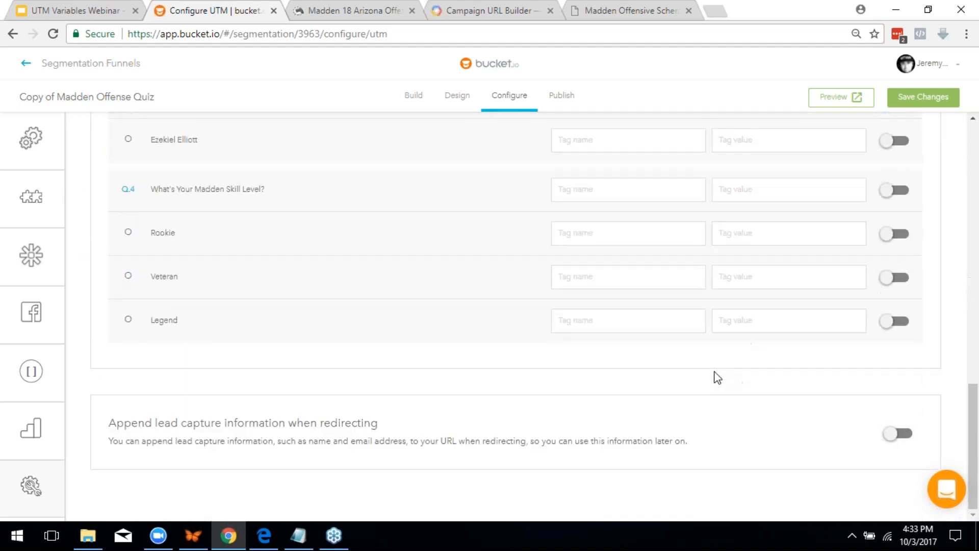
pyautogui.scroll(10, 715, 376)
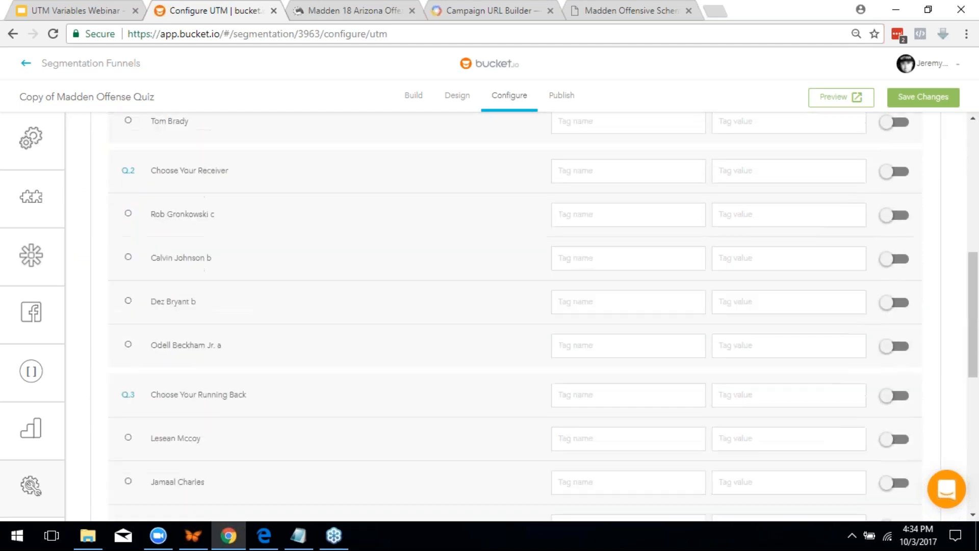
pyautogui.scroll(4, 355, 345)
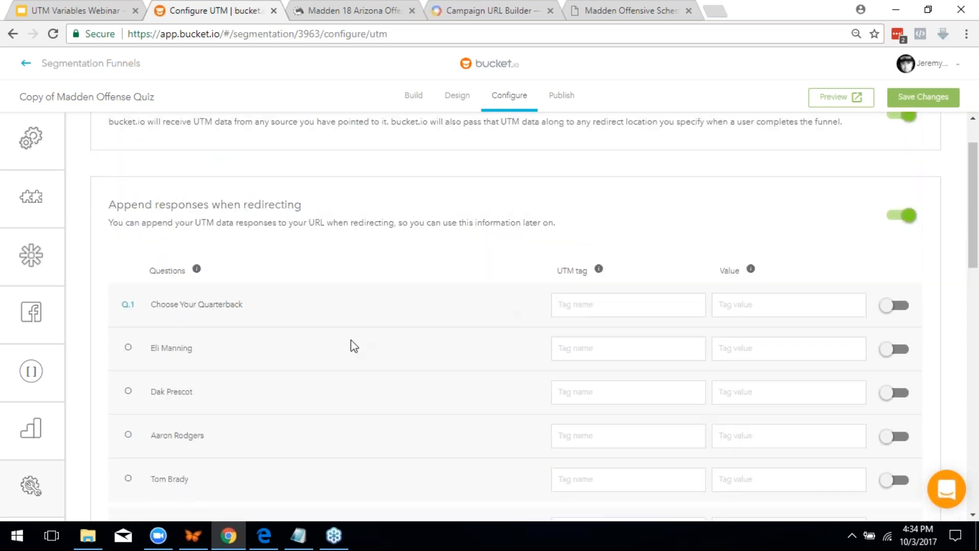
pyautogui.scroll(-5, 394, 343)
pyautogui.scroll(-10, 393, 343)
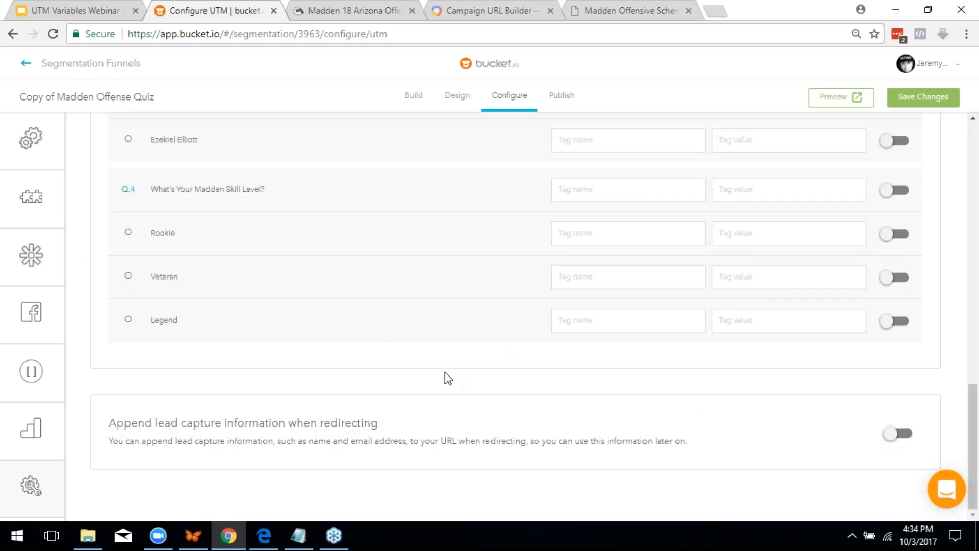
pyautogui.scroll(10, 677, 338)
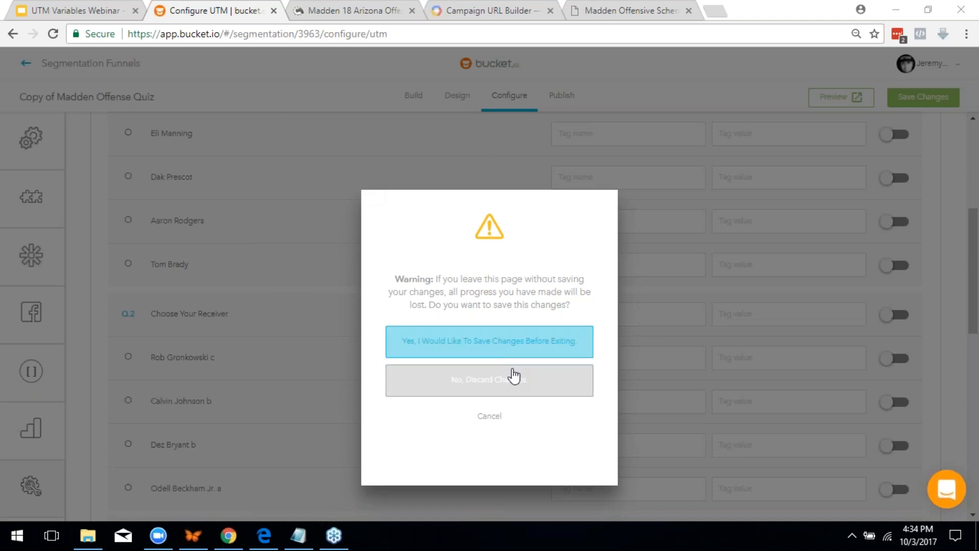
# Discard the UTM changes, edit the existing funnel, and open Ground & Pound's redirect link field
pyautogui.click(558, 390)
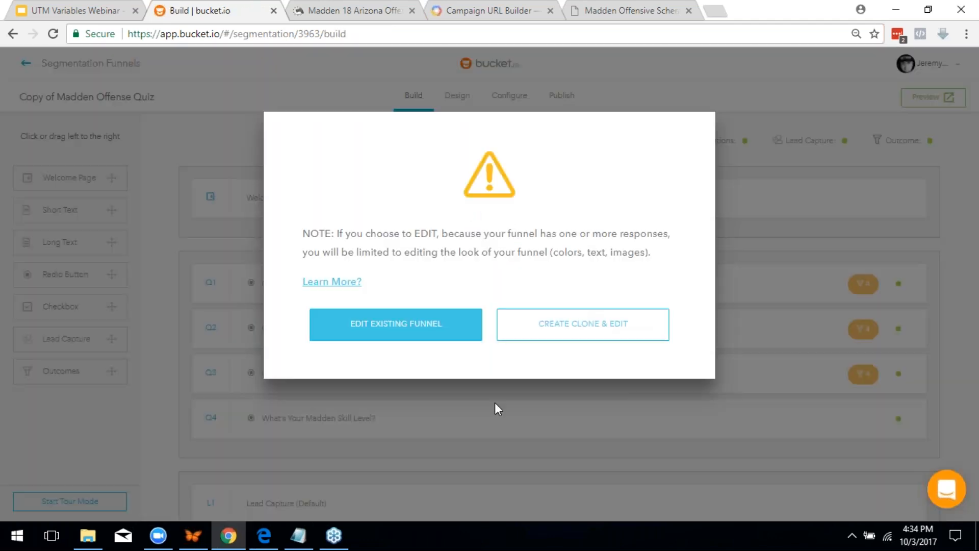
pyautogui.click(420, 329)
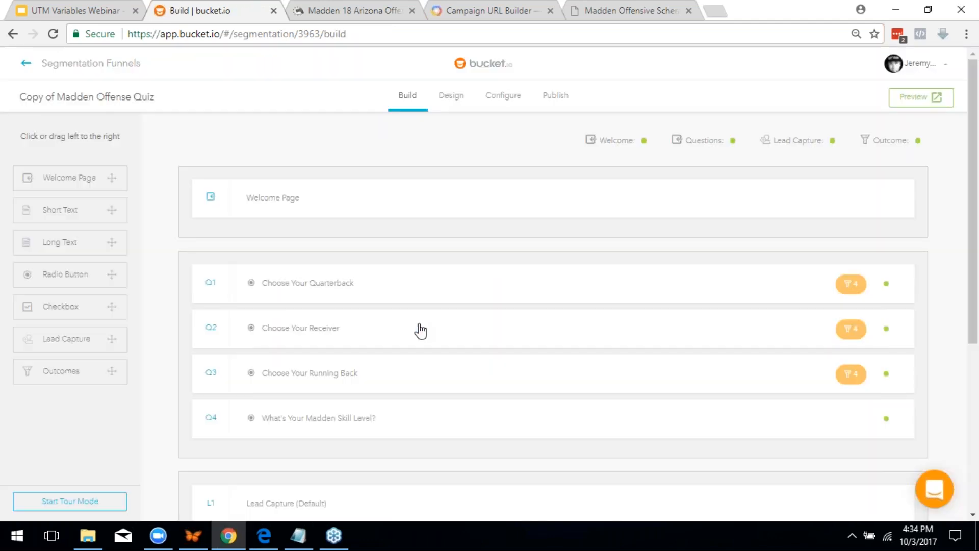
pyautogui.scroll(-5, 510, 306)
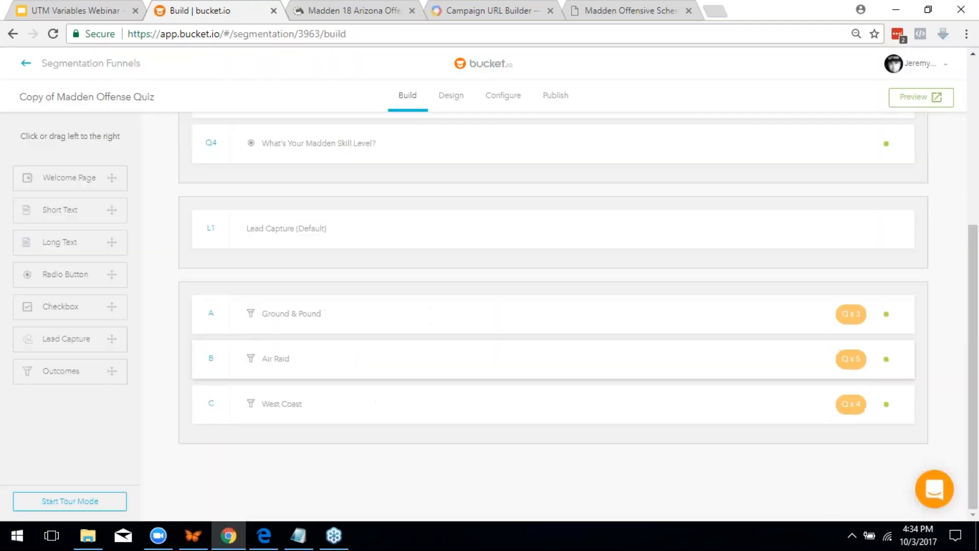
pyautogui.click(330, 321)
pyautogui.scroll(-3, 381, 327)
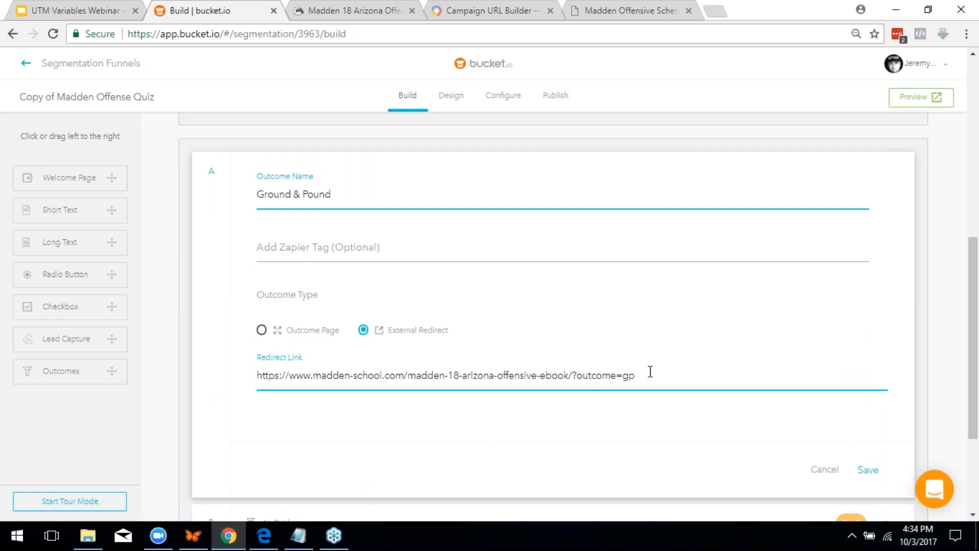
pyautogui.click(679, 375)
pyautogui.scroll(5, 229, 218)
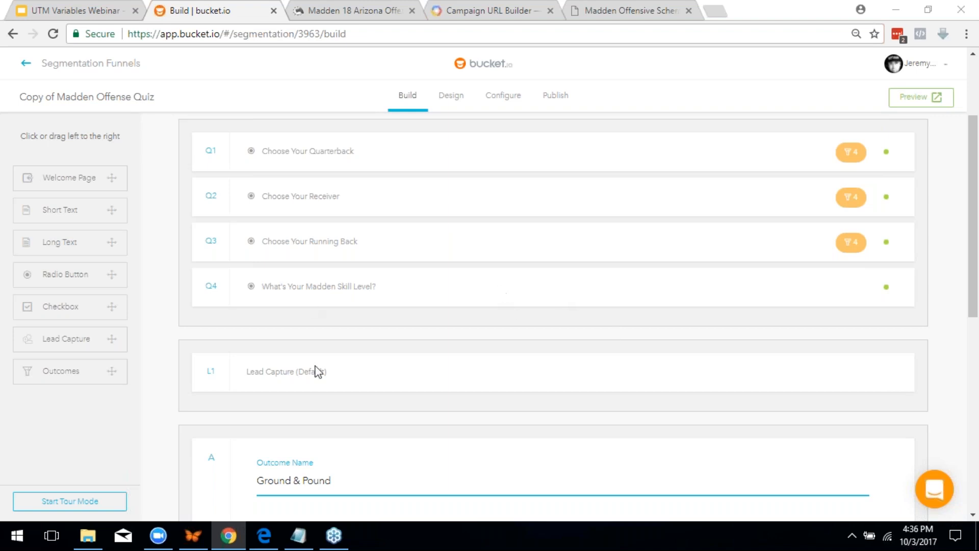
pyautogui.click(940, 503)
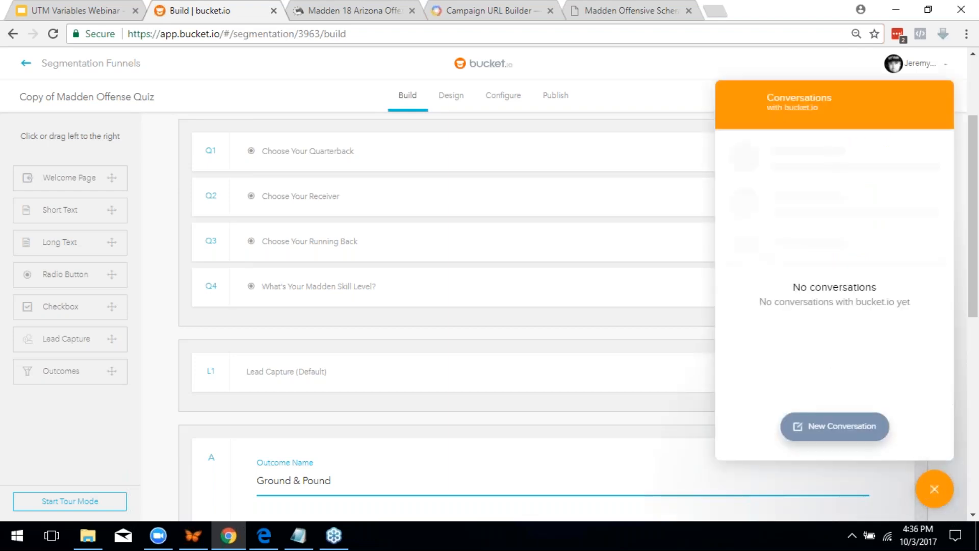
pyautogui.click(856, 423)
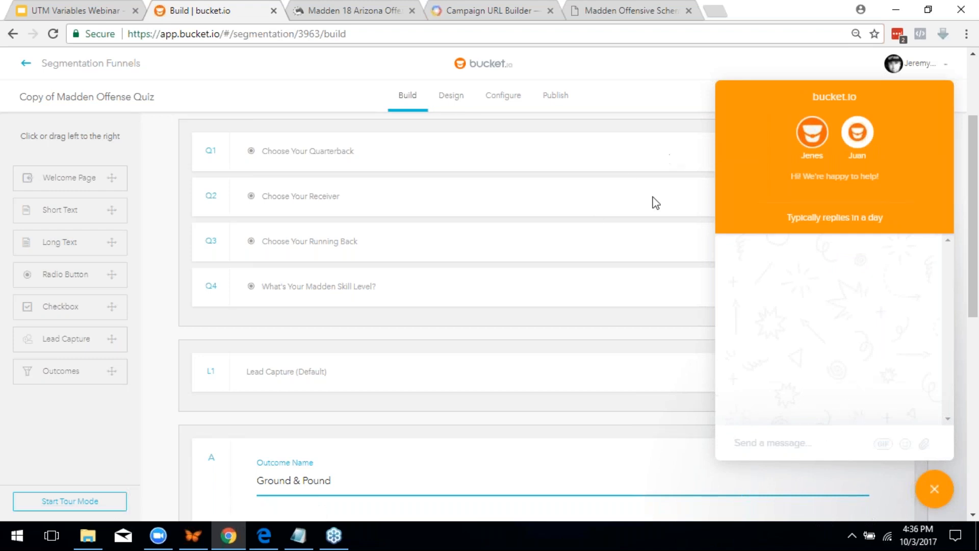
pyautogui.click(935, 488)
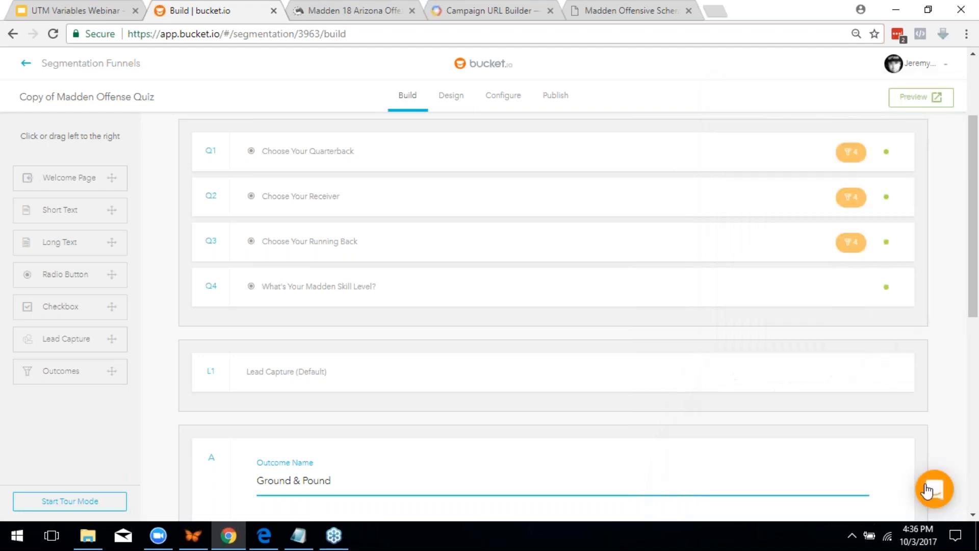
pyautogui.click(935, 488)
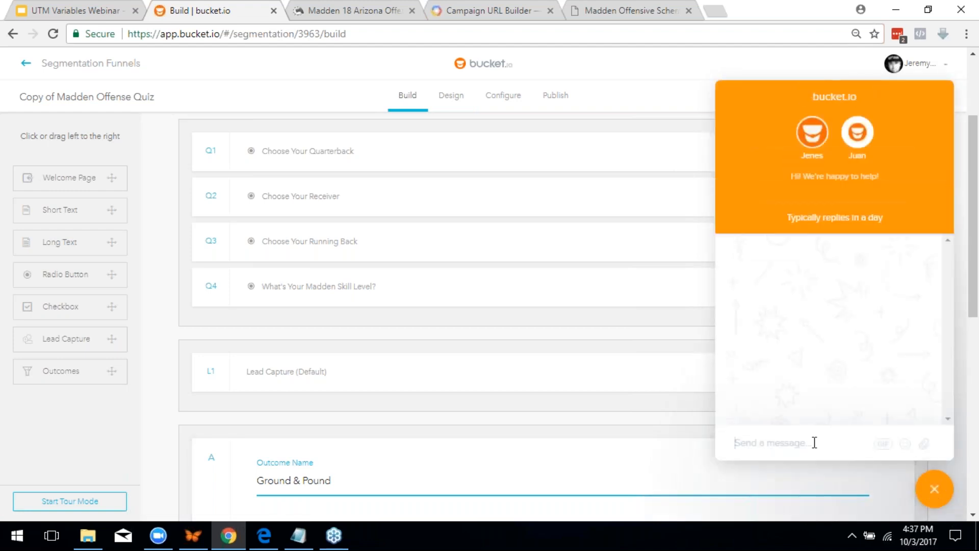
pyautogui.write('feature request!!!')
pyautogui.click(934, 489)
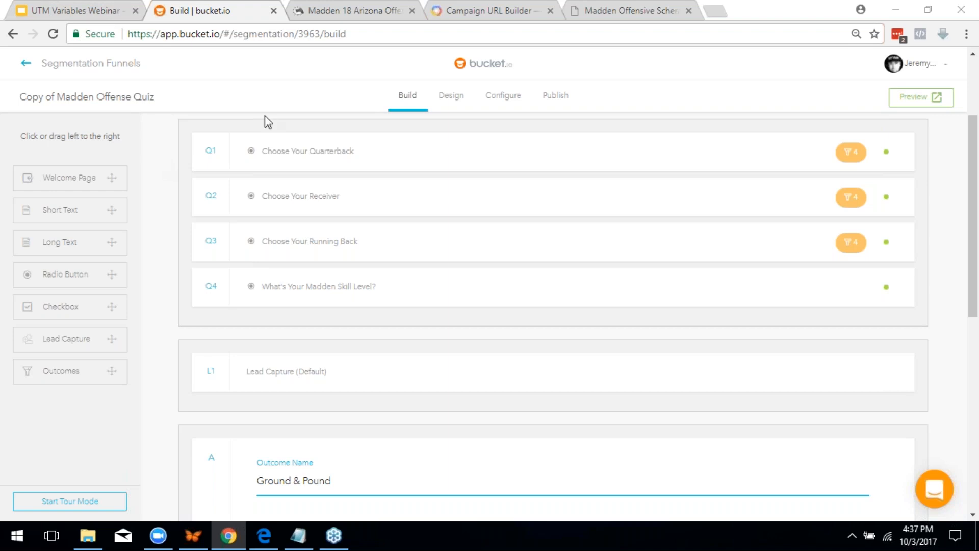
# Review the generated campaign URL in the Google Analytics Campaign URL Builder
pyautogui.click(437, 11)
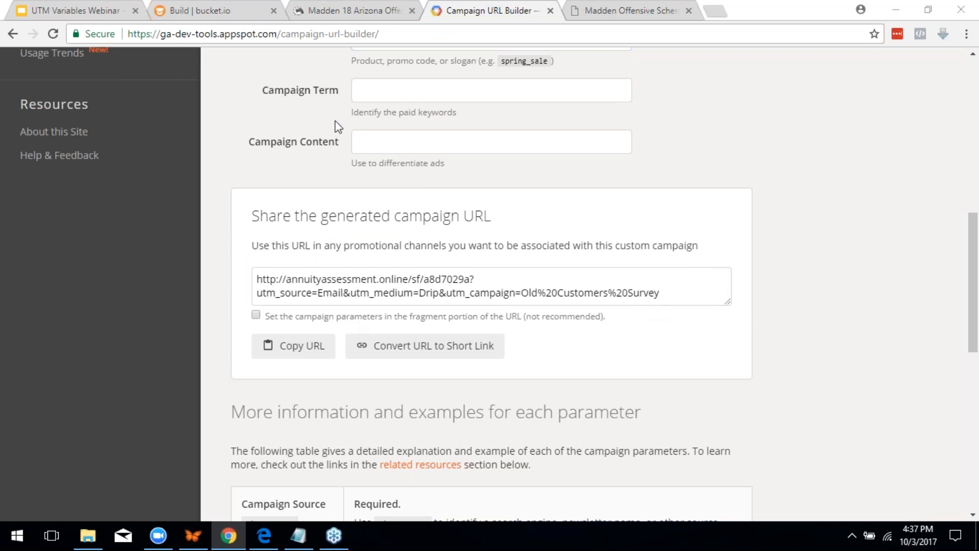
pyautogui.click(13, 34)
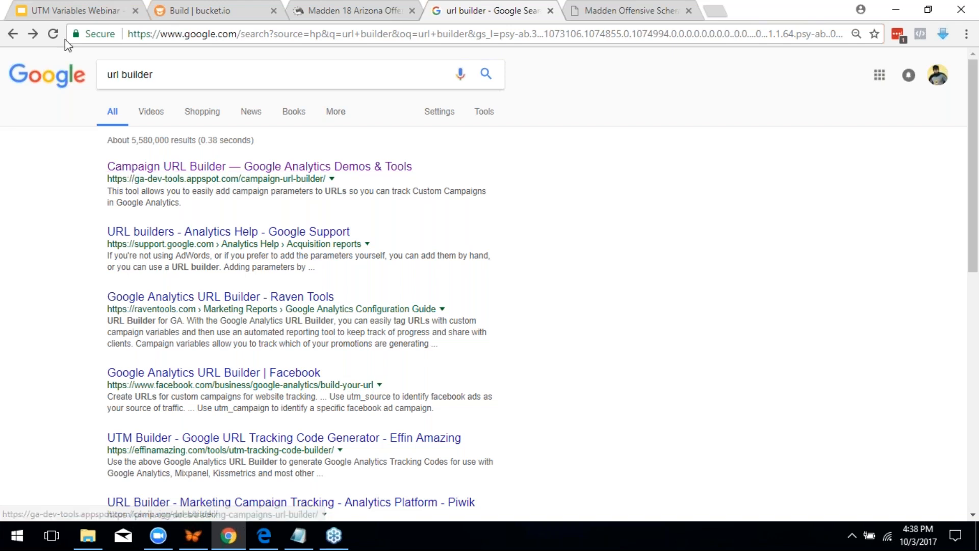
pyautogui.click(218, 72)
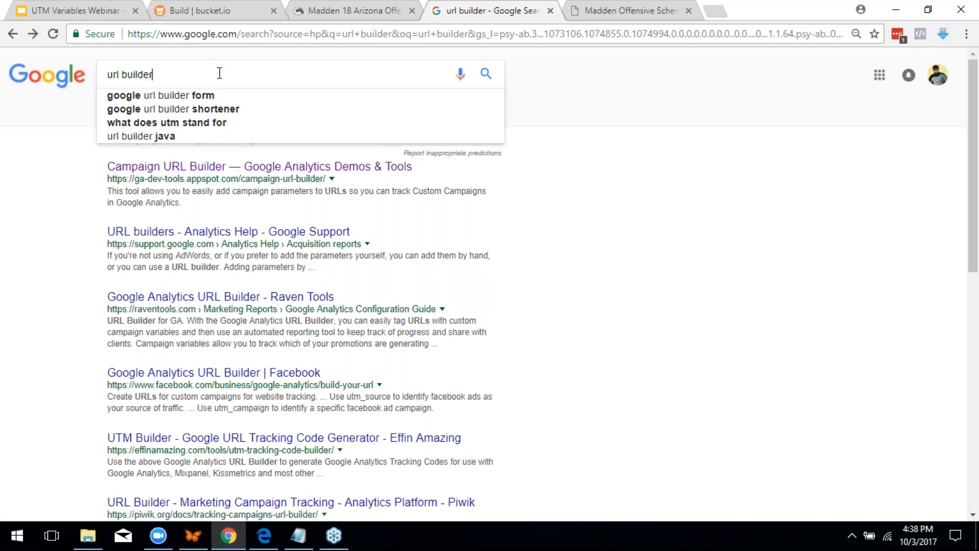
pyautogui.click(33, 33)
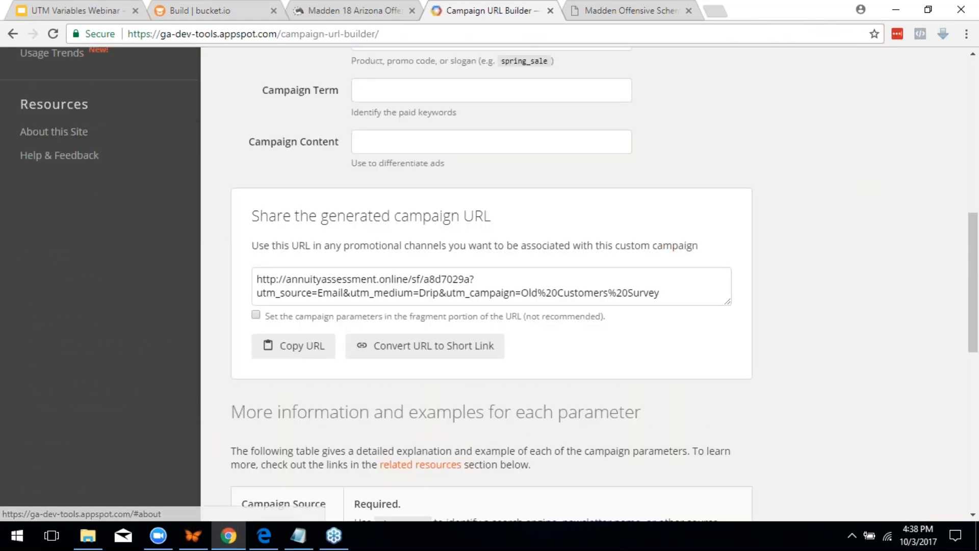
pyautogui.scroll(3, 616, 131)
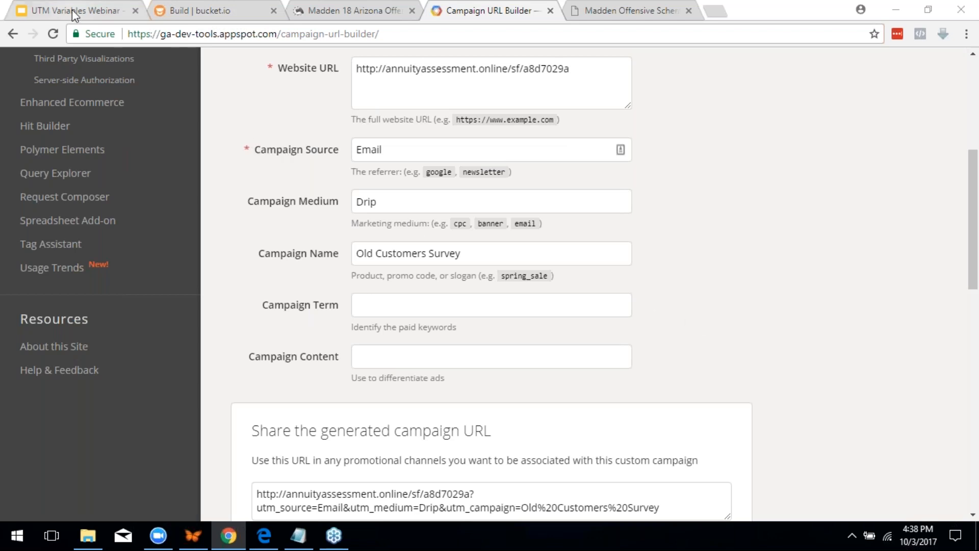
# Return to the bucket.io funnel and open its Configure settings
pyautogui.click(185, 11)
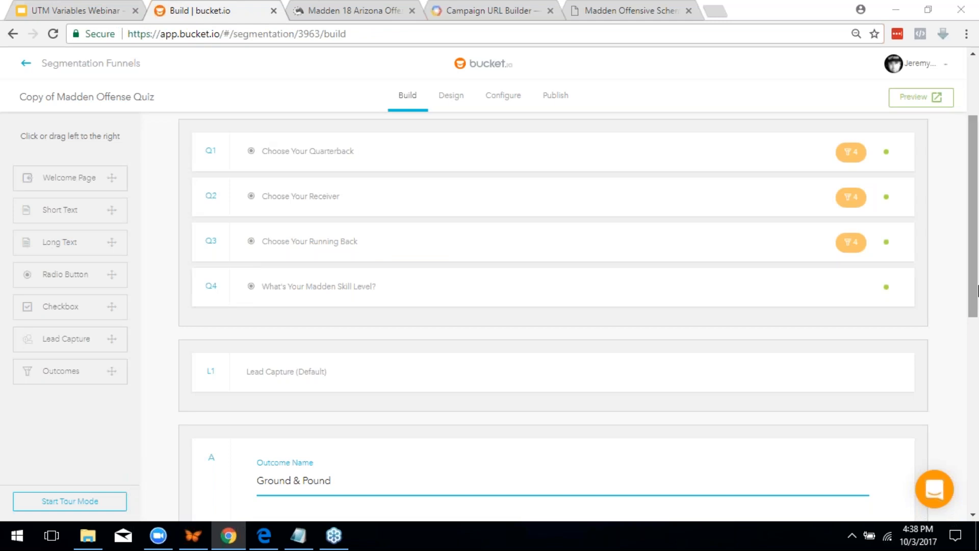
pyautogui.scroll(-3, 361, 257)
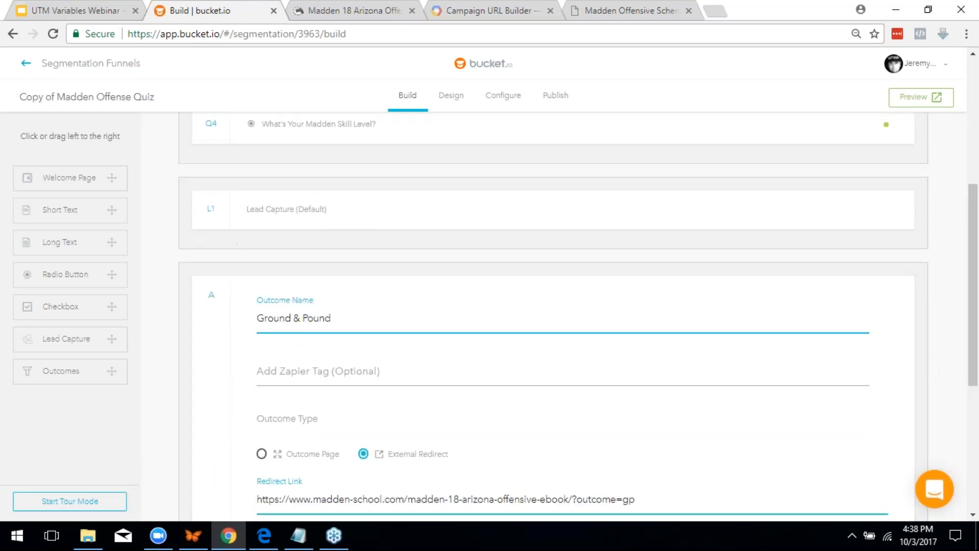
pyautogui.click(507, 98)
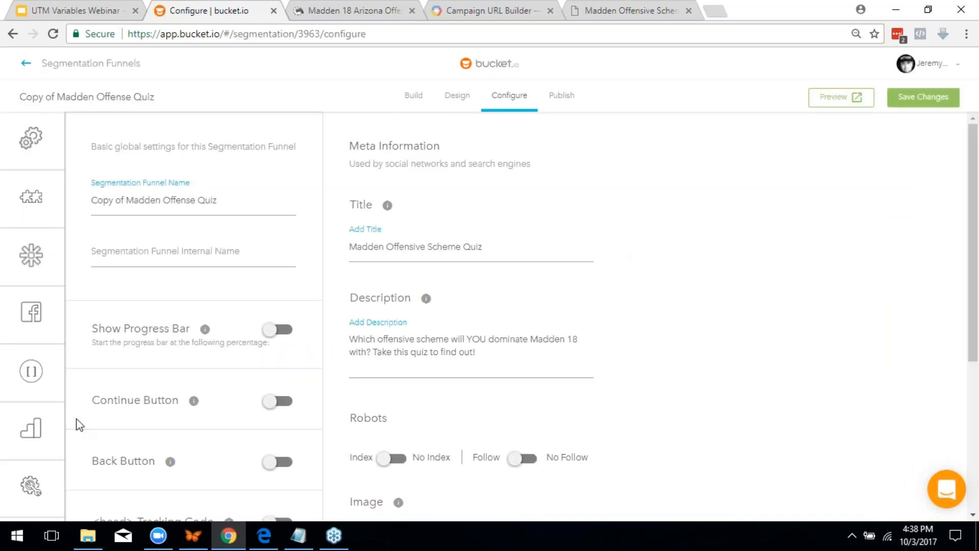
# Switch on Append lead capture information when redirecting, enable the L1 row, and begin tagging Email
pyautogui.moveTo(31, 479)
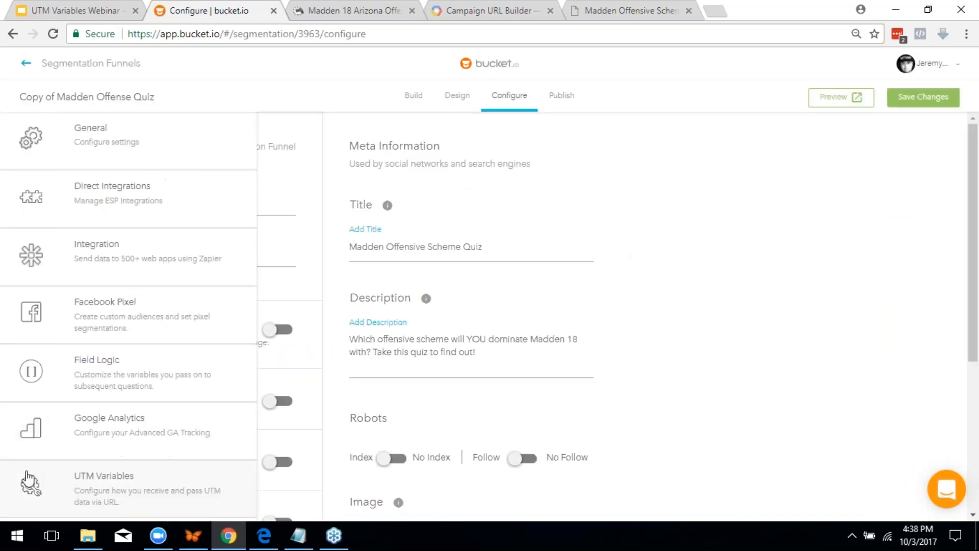
pyautogui.click(87, 485)
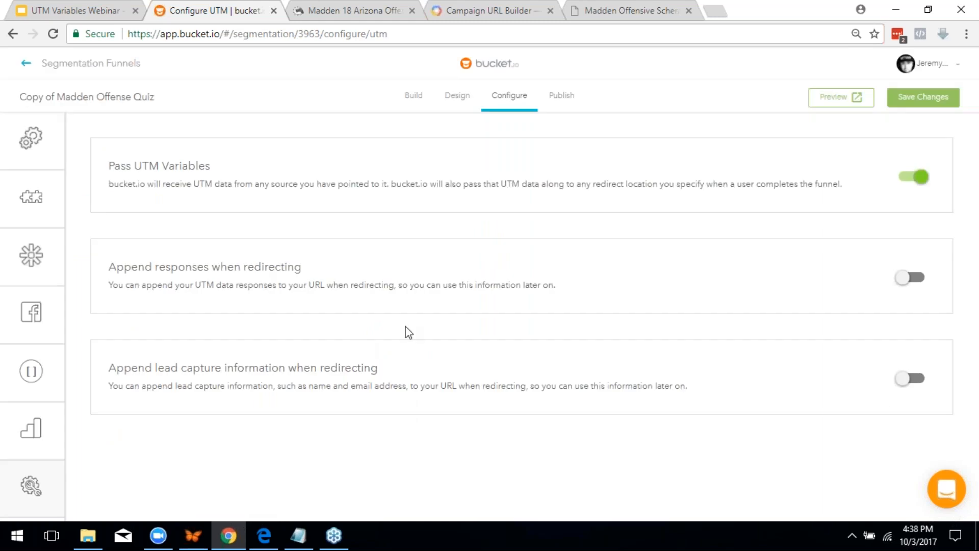
pyautogui.click(907, 379)
pyautogui.scroll(-1, 575, 400)
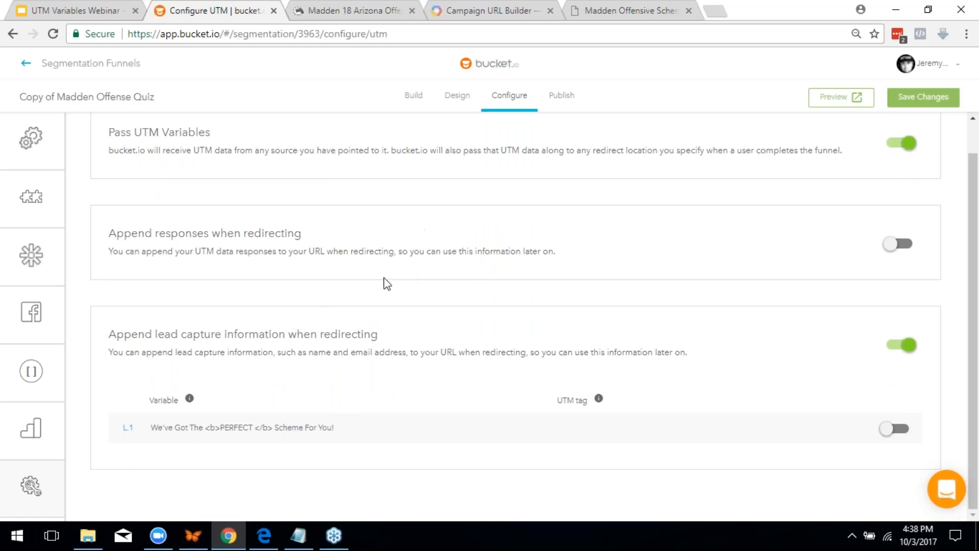
pyautogui.click(888, 435)
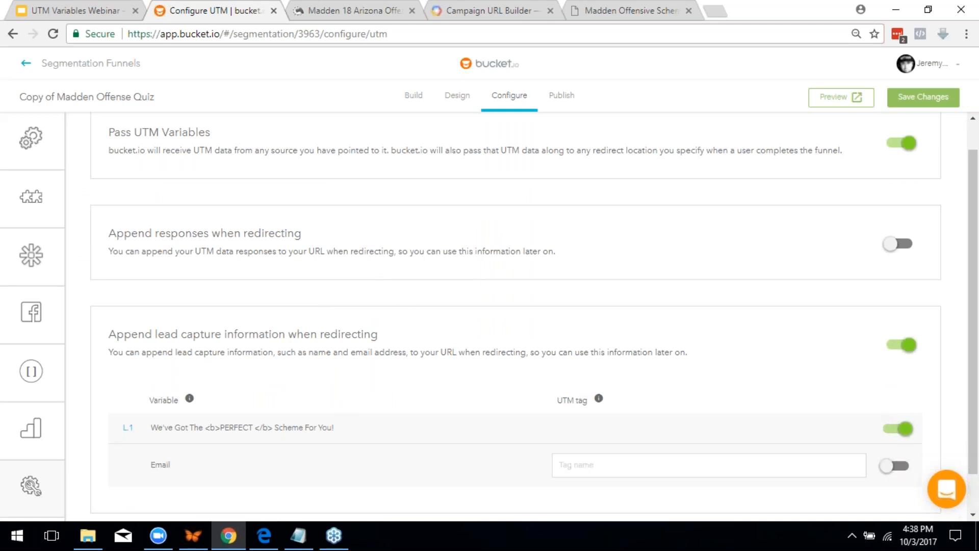
pyautogui.scroll(-1, 529, 452)
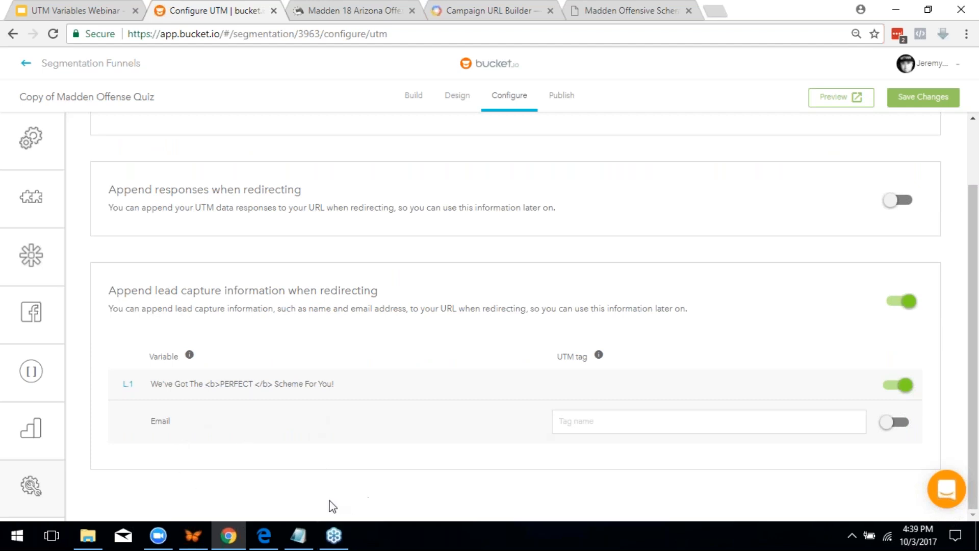
pyautogui.moveTo(74, 531)
pyautogui.click(739, 430)
# View the account's ESP integrations (MailChimp, InfusionSoft), then go to the Segmentation Funnels list
pyautogui.moveTo(96, 181)
pyautogui.click(109, 197)
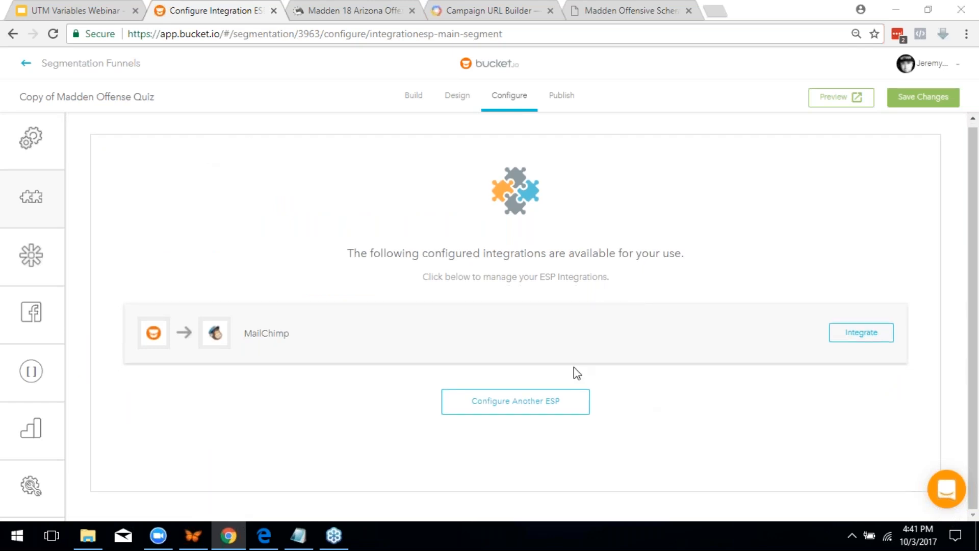
pyautogui.click(529, 404)
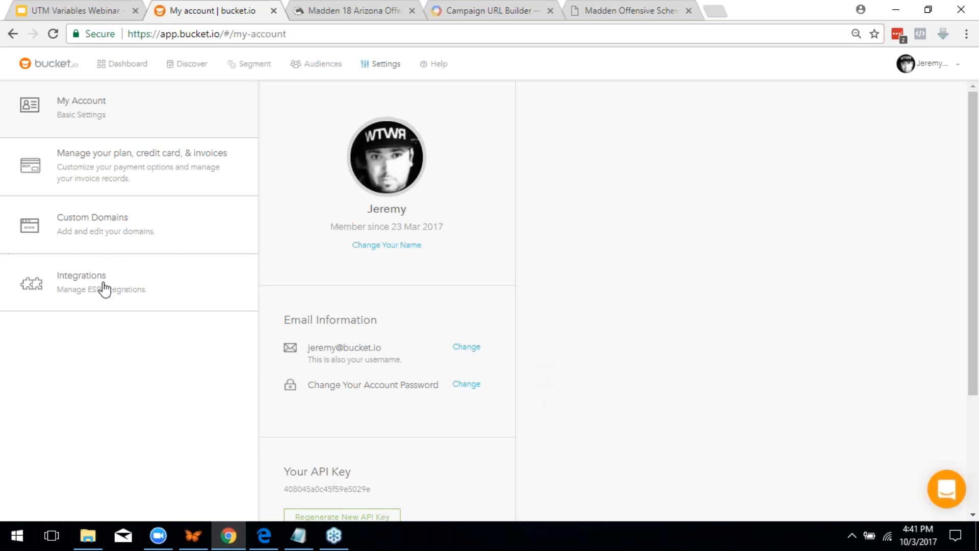
pyautogui.click(103, 284)
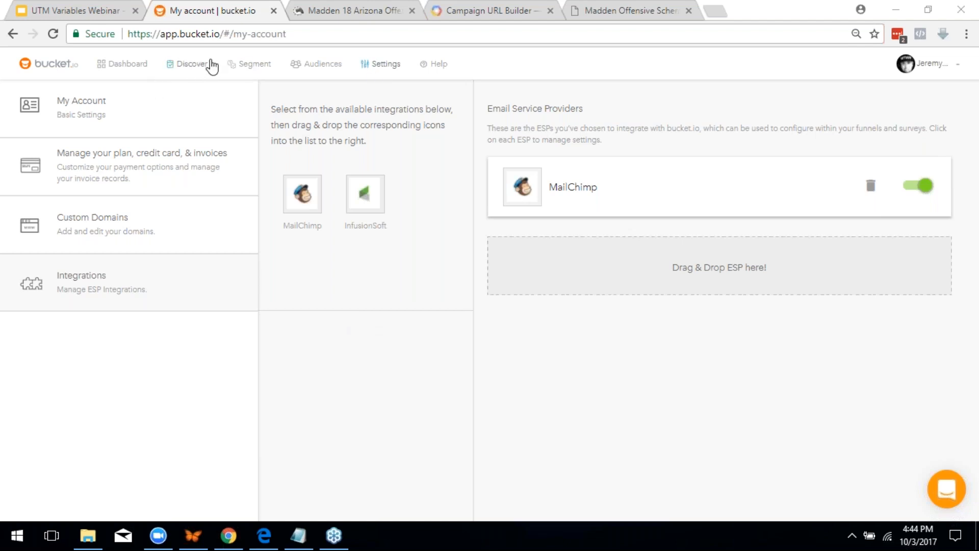
pyautogui.click(257, 76)
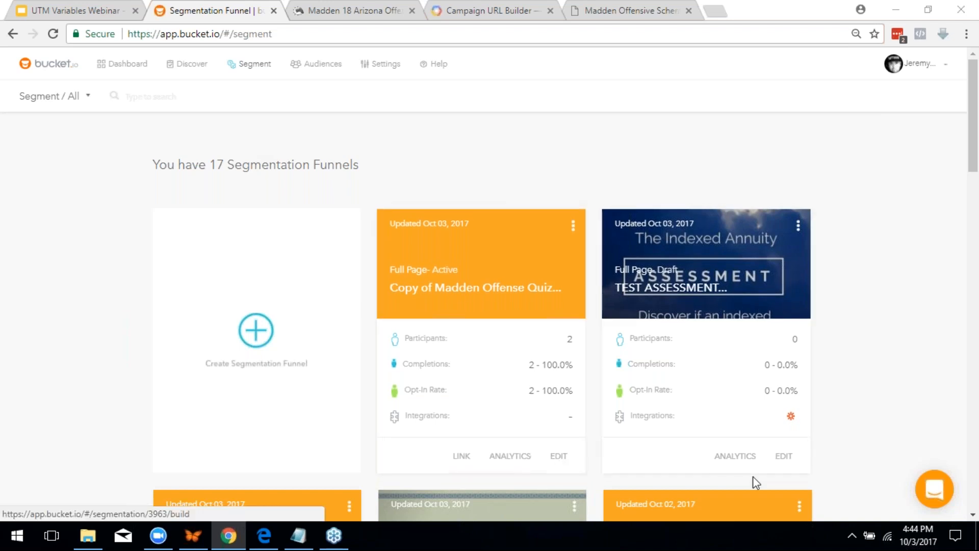
pyautogui.click(784, 457)
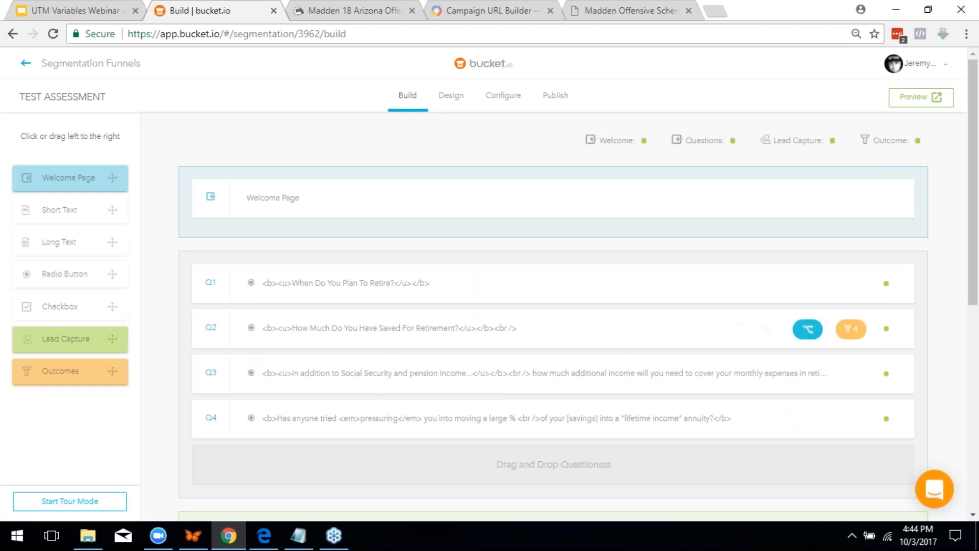
pyautogui.scroll(-5, 245, 332)
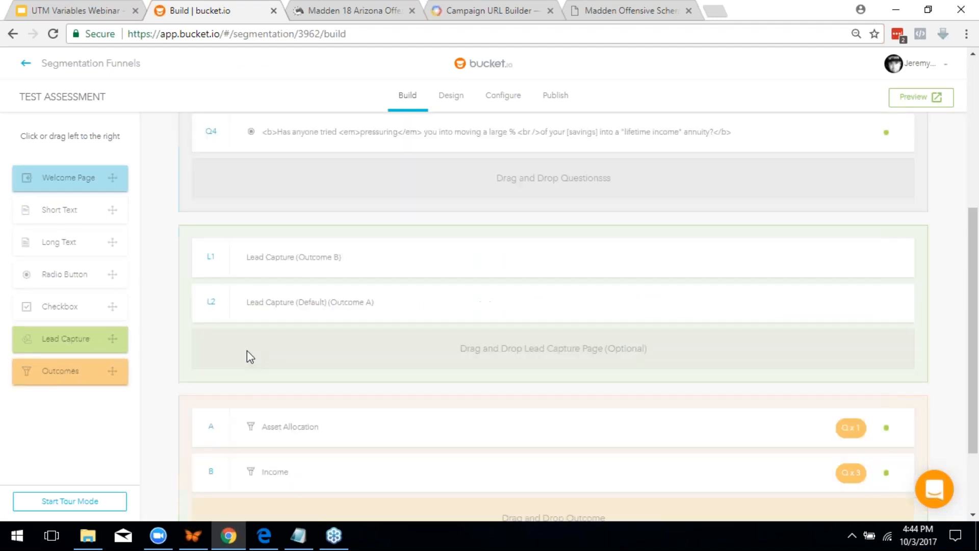
pyautogui.click(301, 261)
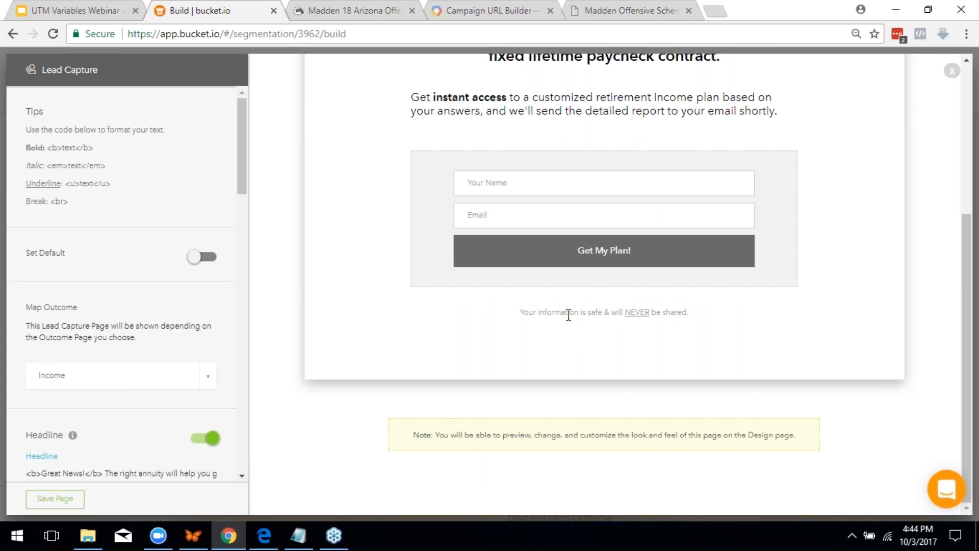
pyautogui.scroll(1, 568, 313)
pyautogui.scroll(-4, 131, 369)
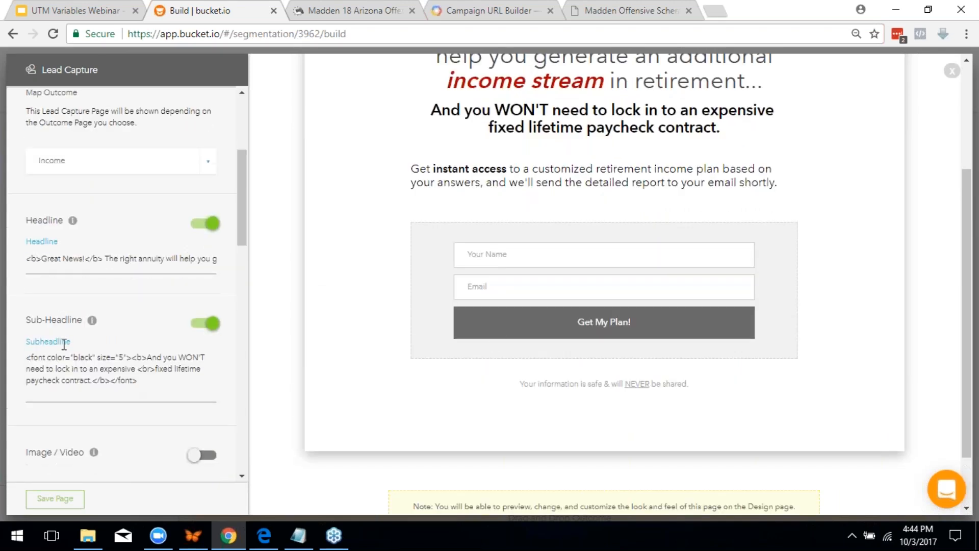
pyautogui.scroll(-1, 64, 344)
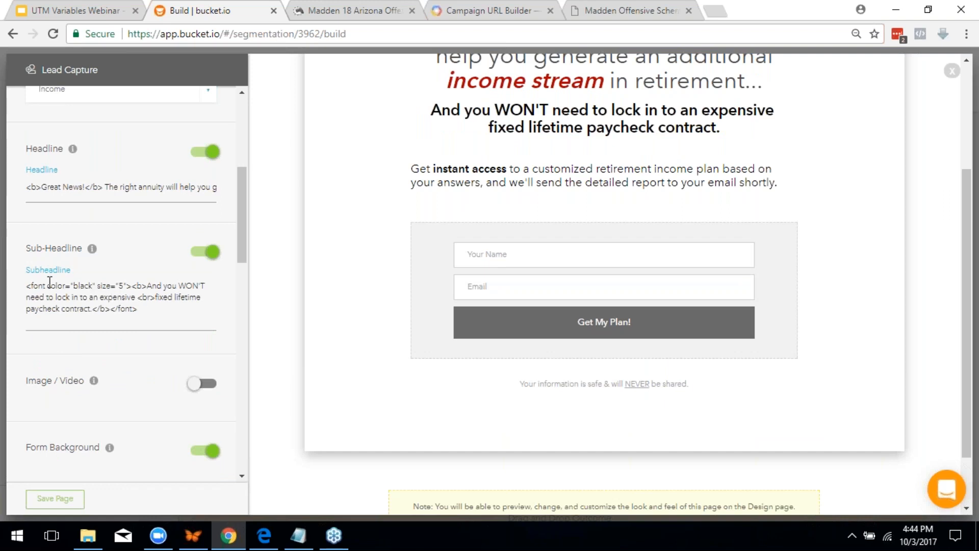
pyautogui.scroll(3, 561, 194)
pyautogui.scroll(-4, 566, 163)
pyautogui.scroll(-1, 100, 326)
pyautogui.scroll(-8, 101, 382)
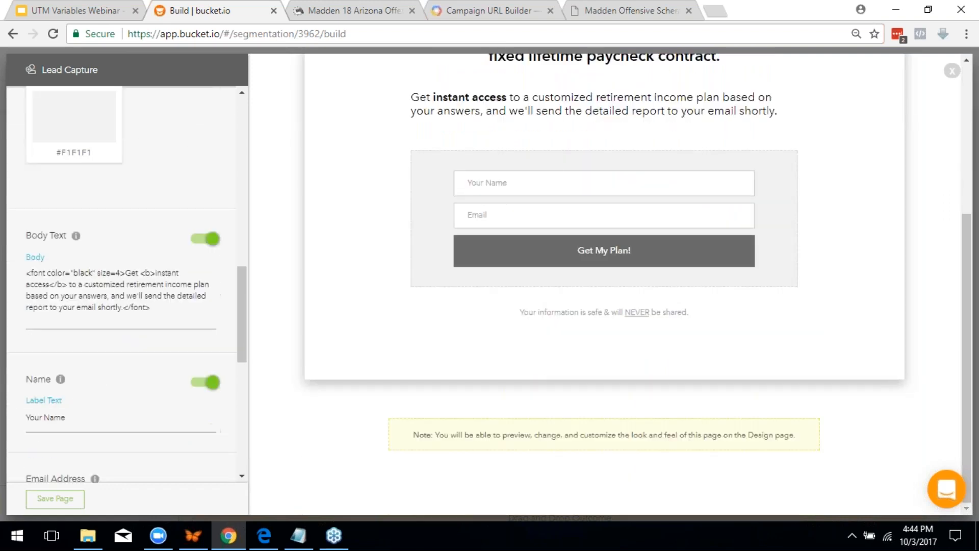
pyautogui.scroll(-7, 113, 332)
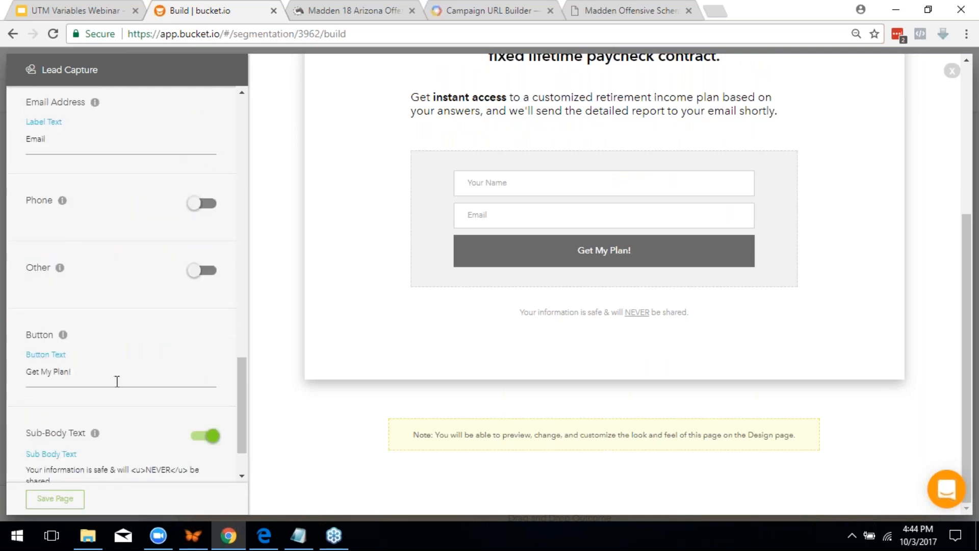
pyautogui.scroll(-1, 117, 381)
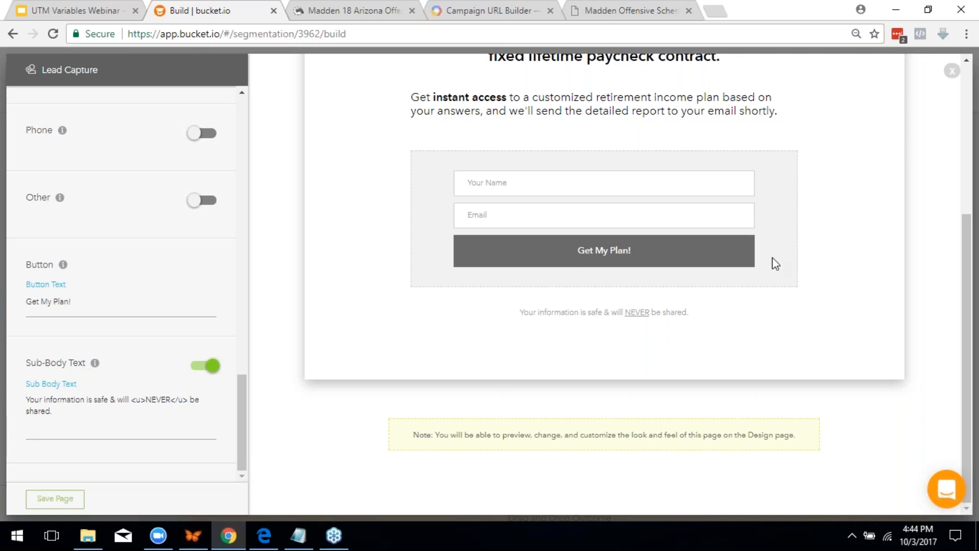
pyautogui.scroll(3, 515, 272)
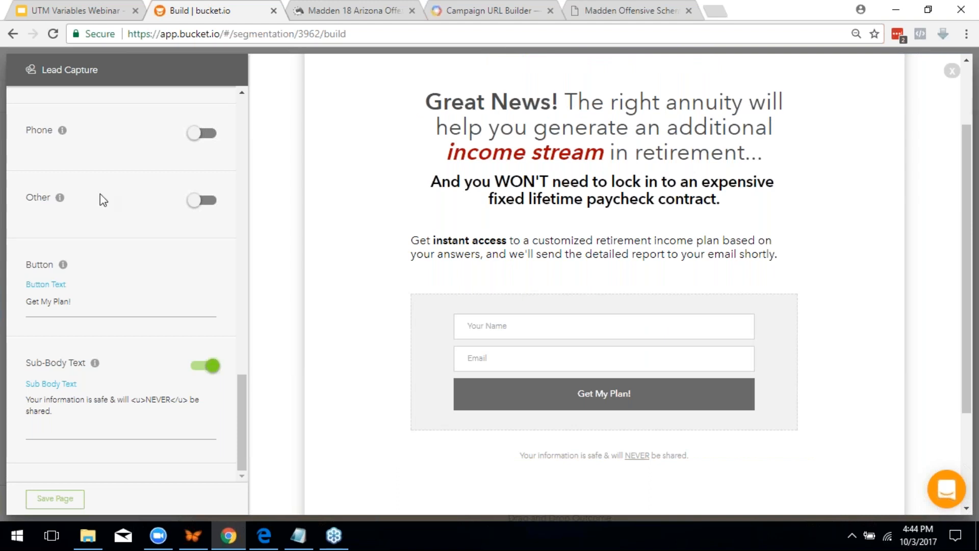
pyautogui.scroll(-3, 383, 258)
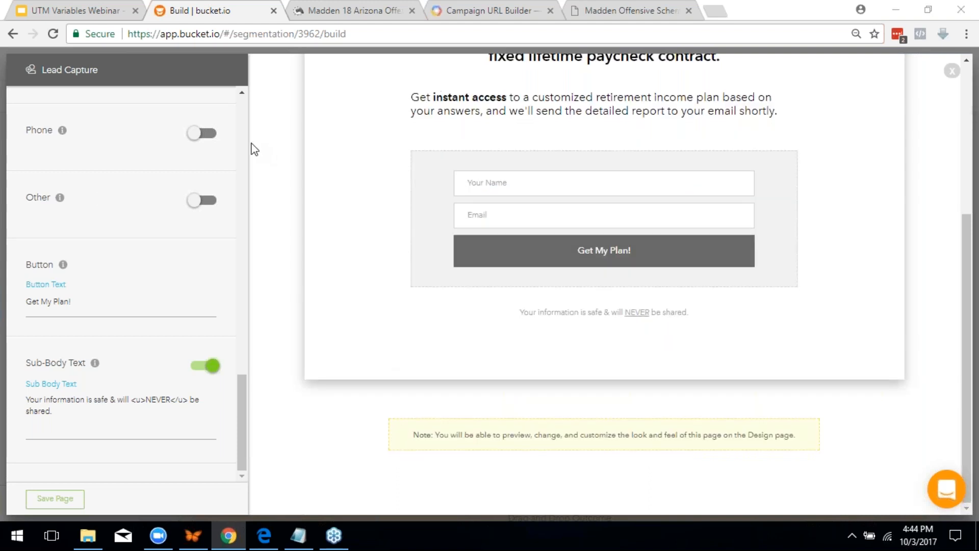
pyautogui.click(97, 7)
# Advance the webinar through DEMO and Questions? Support? to the 1x1 specialist call slide
pyautogui.click(194, 212)
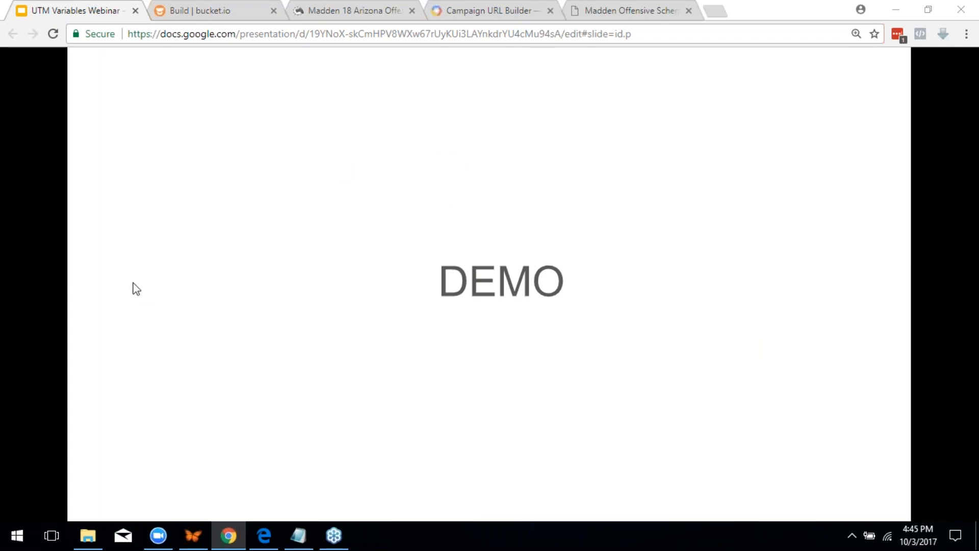
pyautogui.click(210, 223)
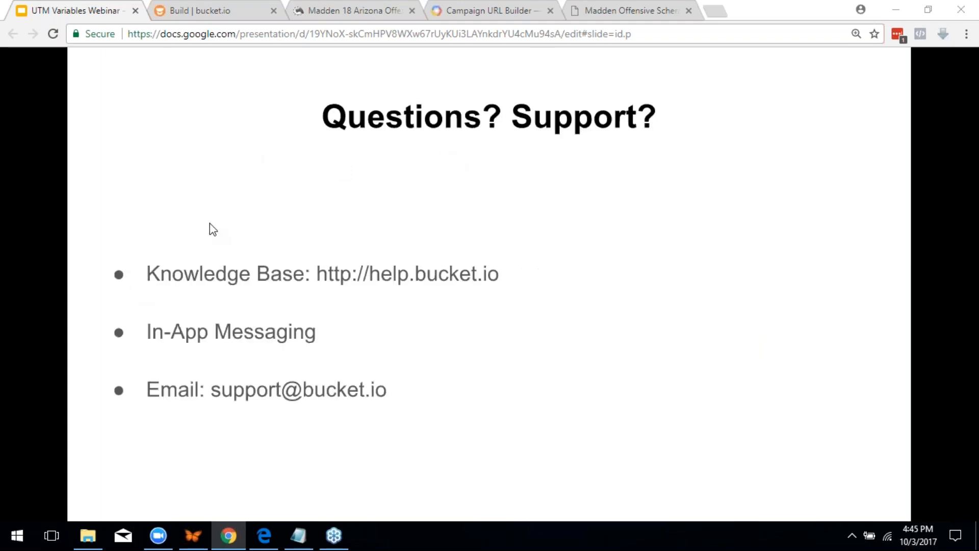
pyautogui.click(209, 224)
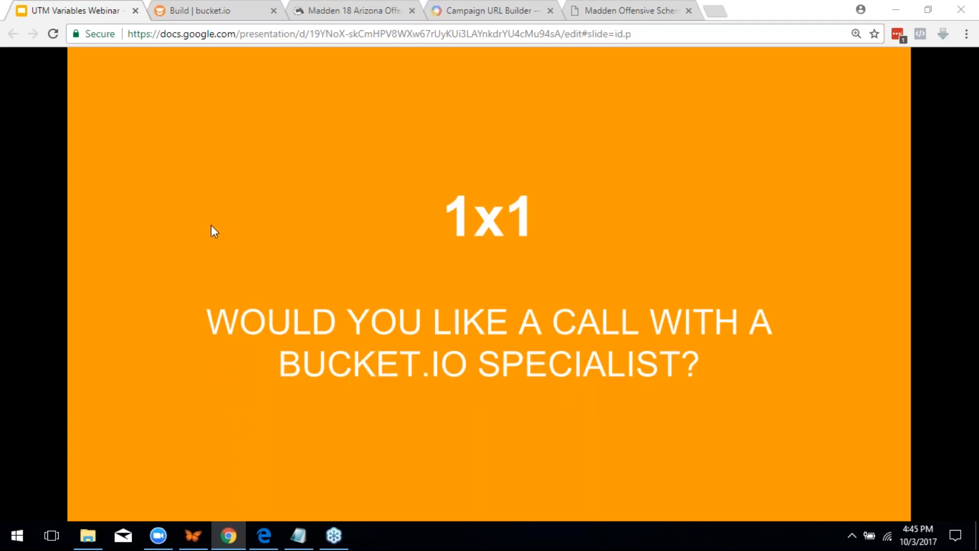